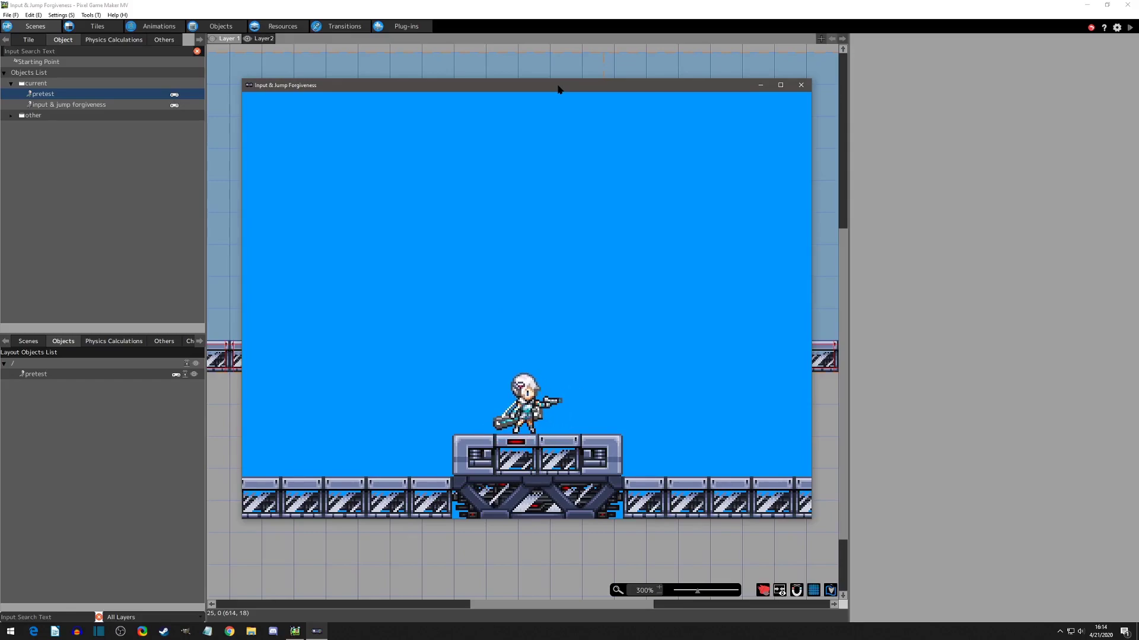
Playtest the character's walking and jumping on and around the raised platform in the running game
key("Left")
key("z")
key("Right")
key("z")
key("z")
key("Left")
key("Right")
key("z")
key("Left")
key("z")
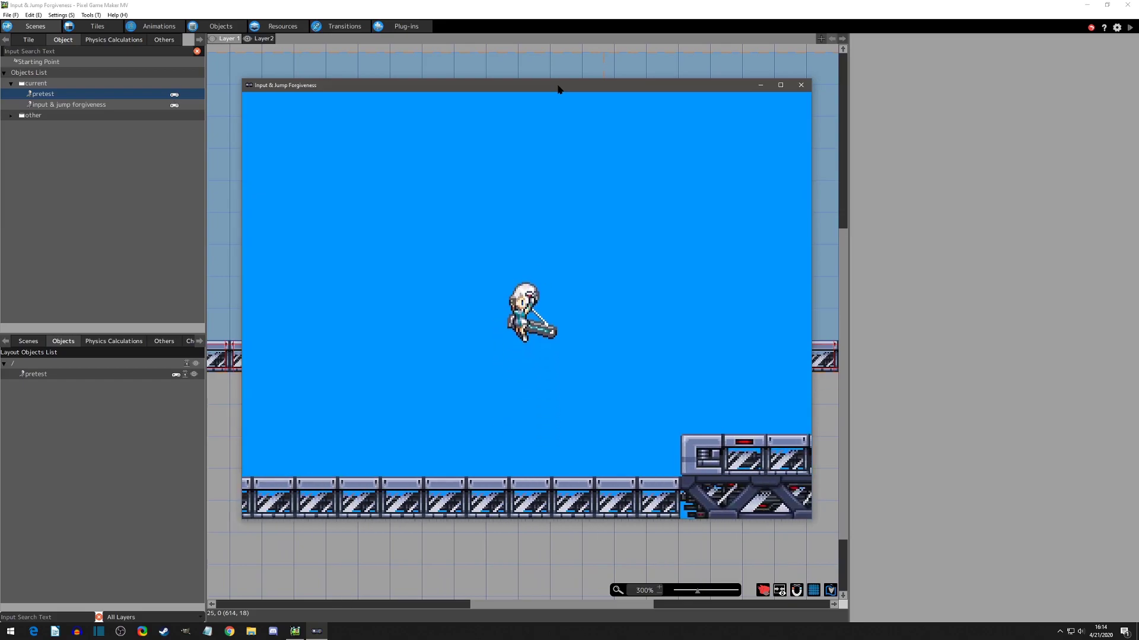
key("Right")
key("z")
key("Left")
key("z")
key("z")
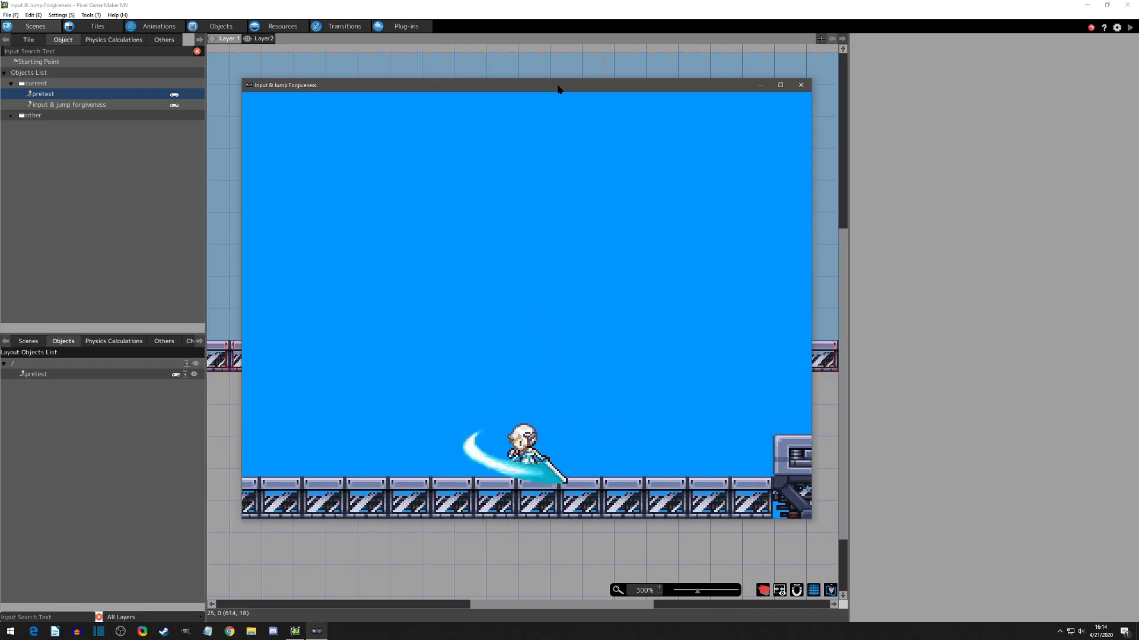
Playtest the character's attack on the ground and around jumps and landings near the raised platform
key("Right")
key("x")
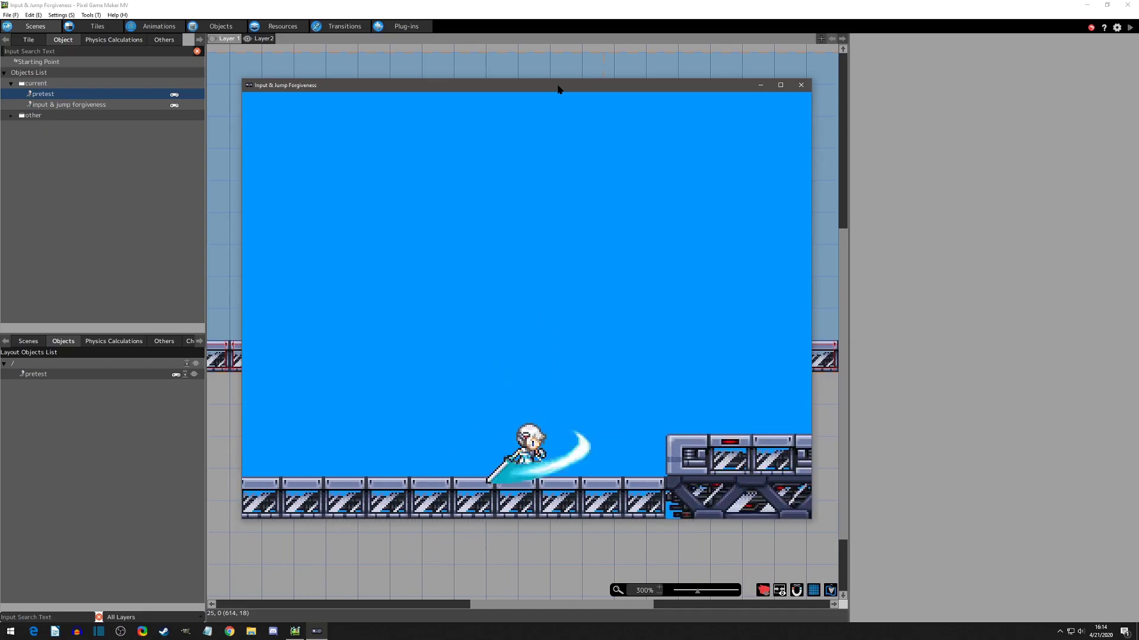
key("Right")
key("z")
key("z")
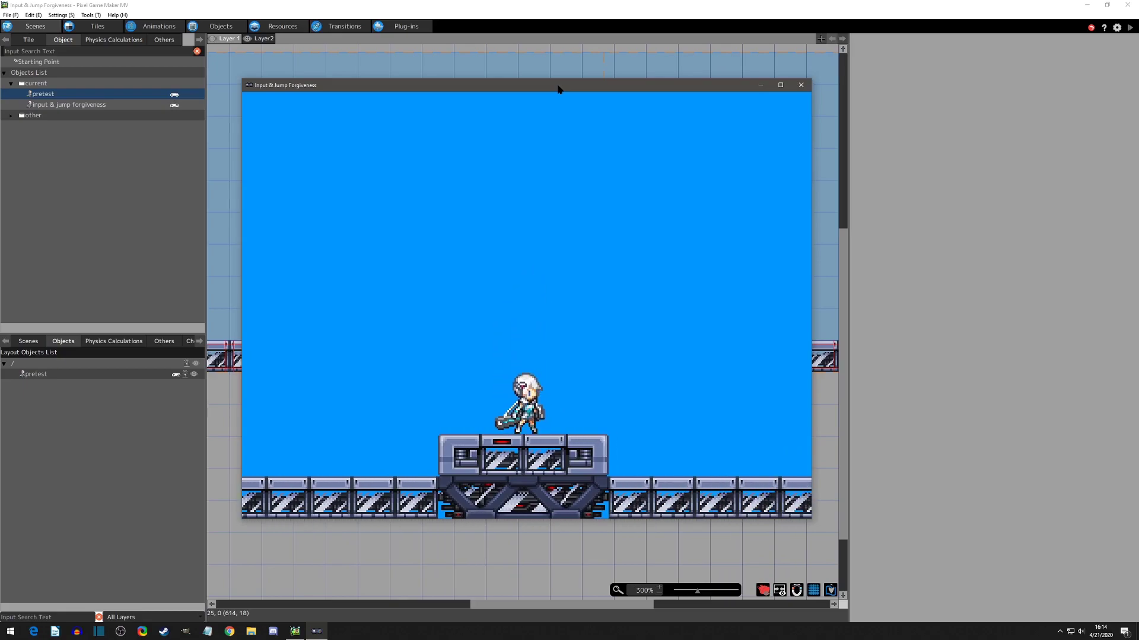
key("Left")
key("z")
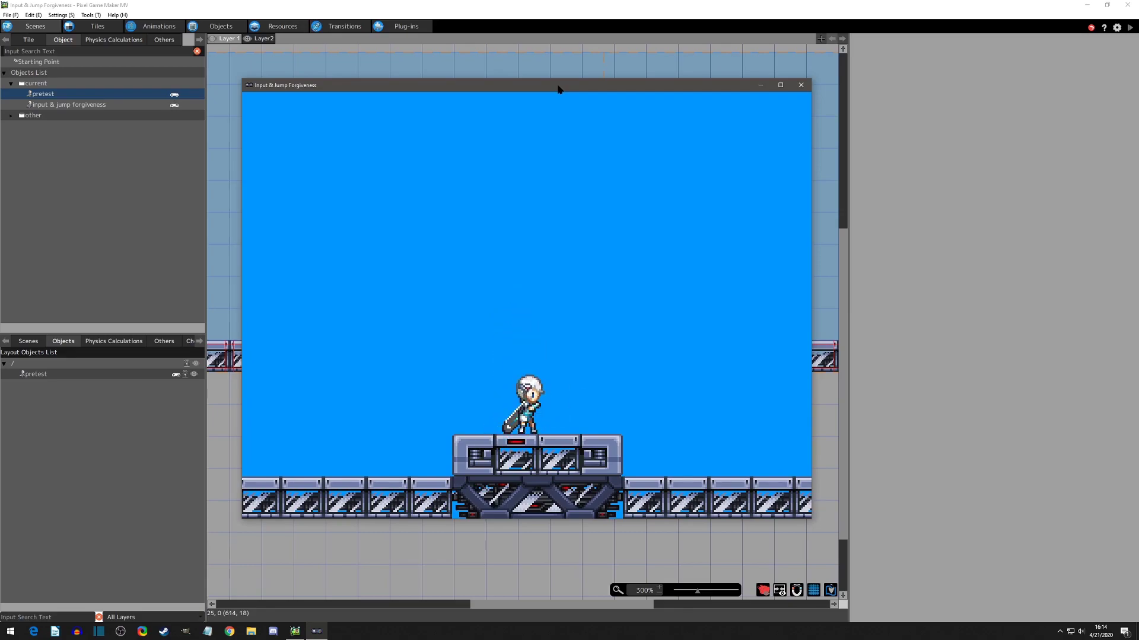
key("x")
key("Left")
key("x")
key("Right")
key("z")
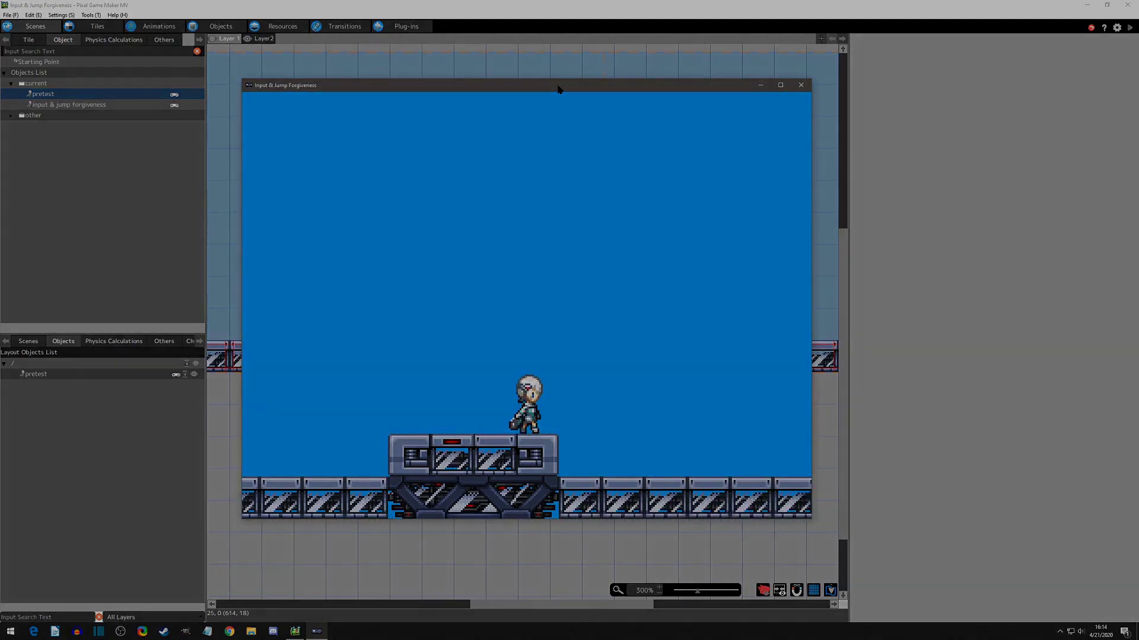
key("z")
key("x")
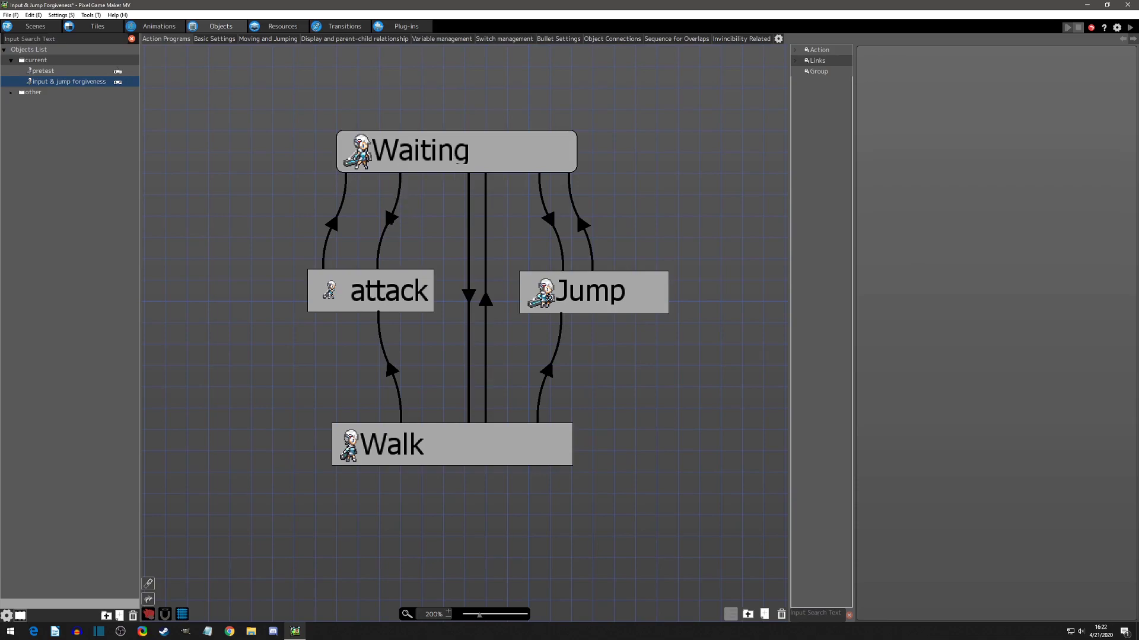
Set the Waiting-to-attack link's X input trigger type to Pressed, and run and close a test play
left_click(390, 220)
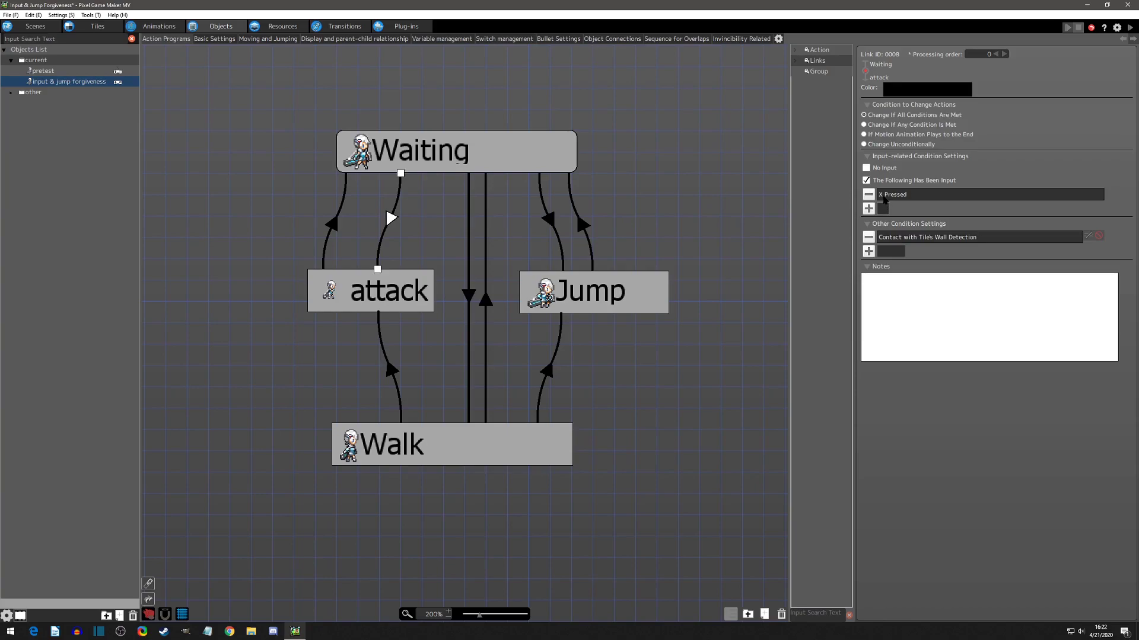
double_click(895, 200)
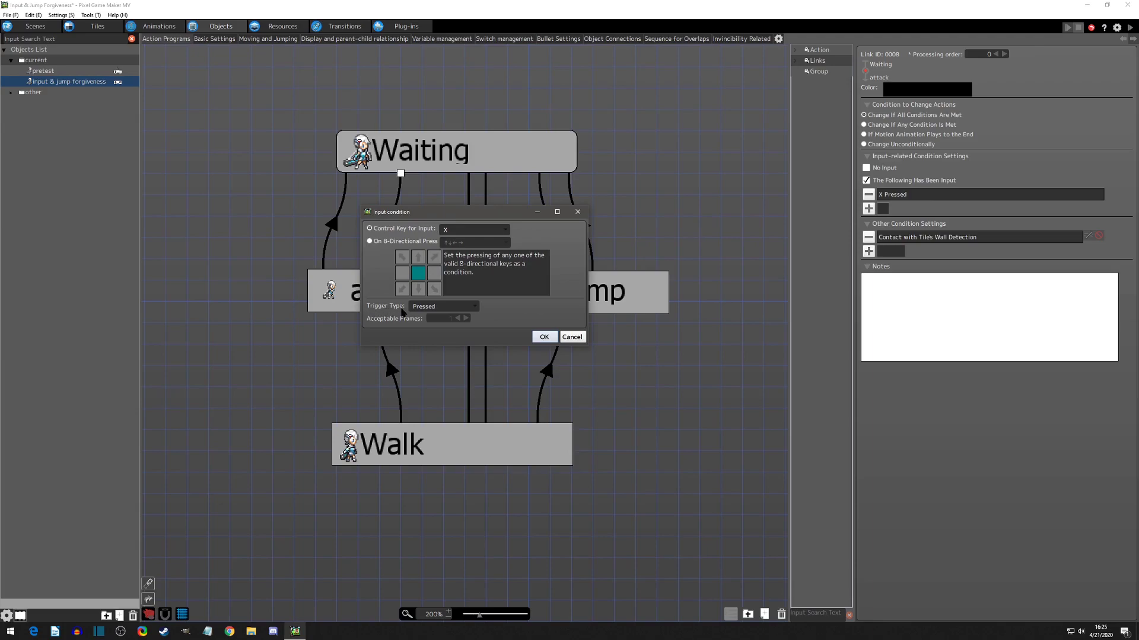
left_click(475, 308)
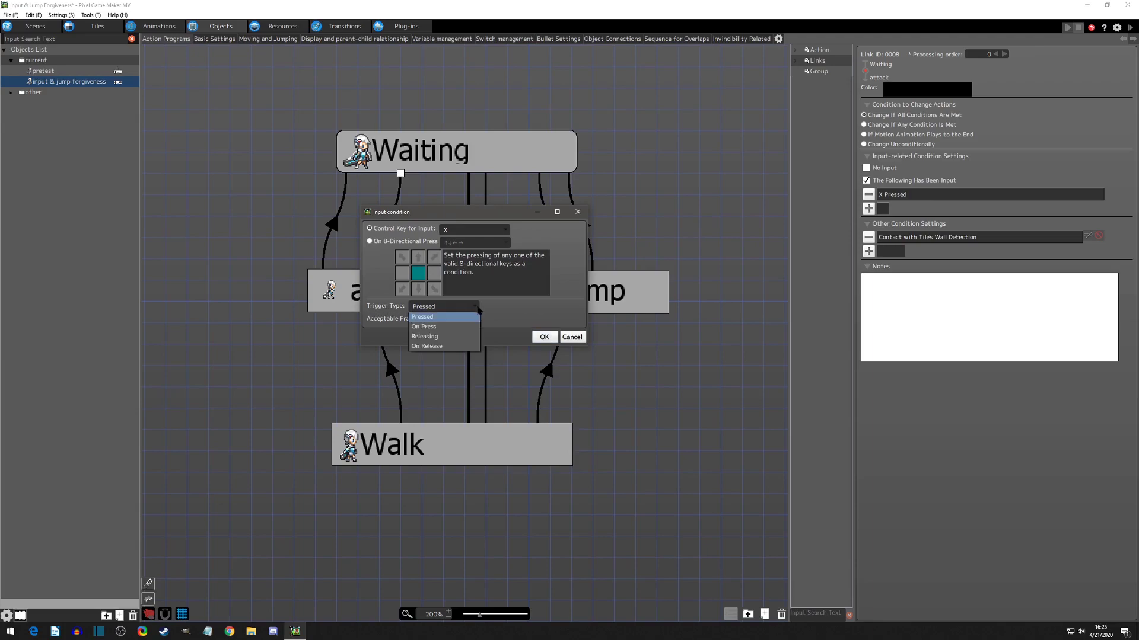
left_click(451, 321)
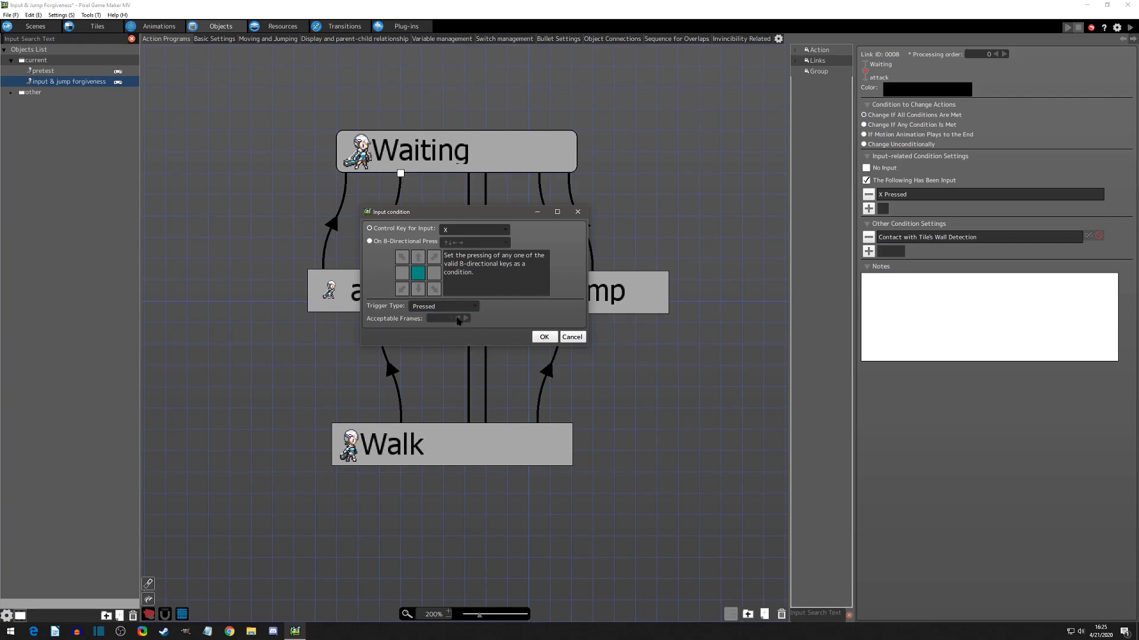
left_click(542, 335)
left_click(1130, 27)
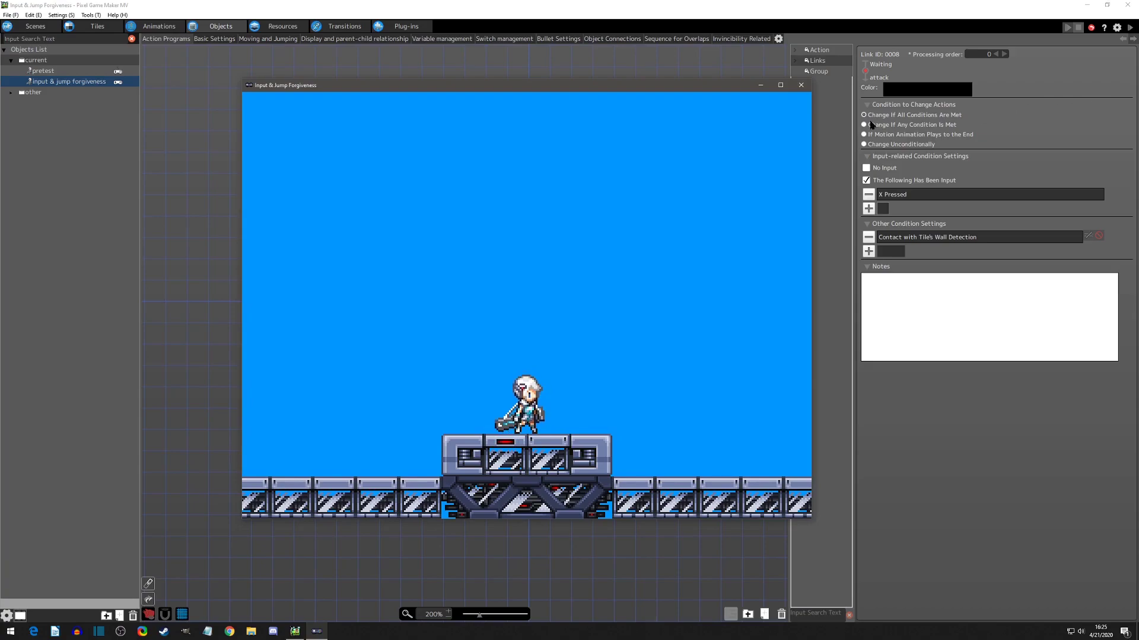
left_click(801, 84)
Set the trigger type of the X input condition on the Waiting-to-attack link to On Press
double_click(883, 196)
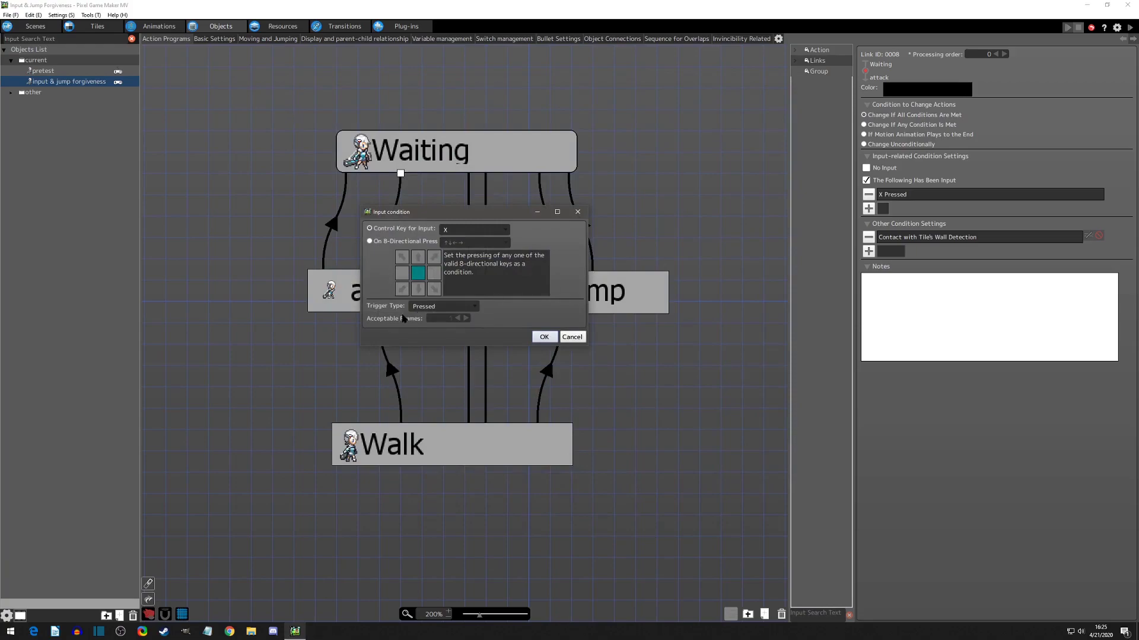
left_click(468, 308)
left_click(450, 326)
left_click(543, 337)
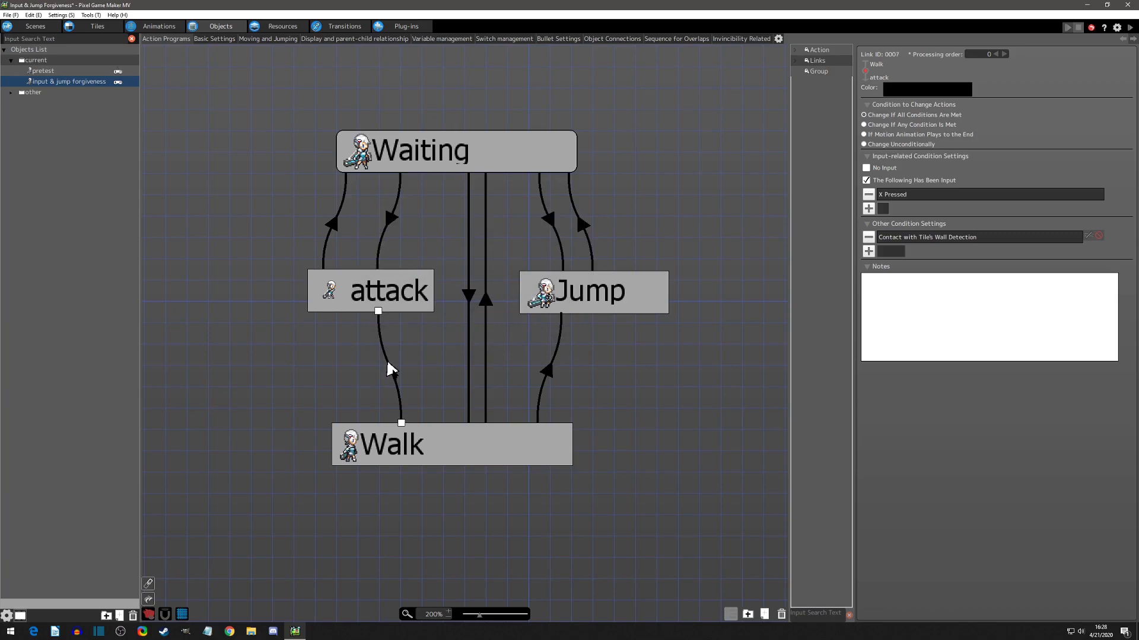
Delete the link going from Walk to attack
left_click(386, 358)
key("Delete")
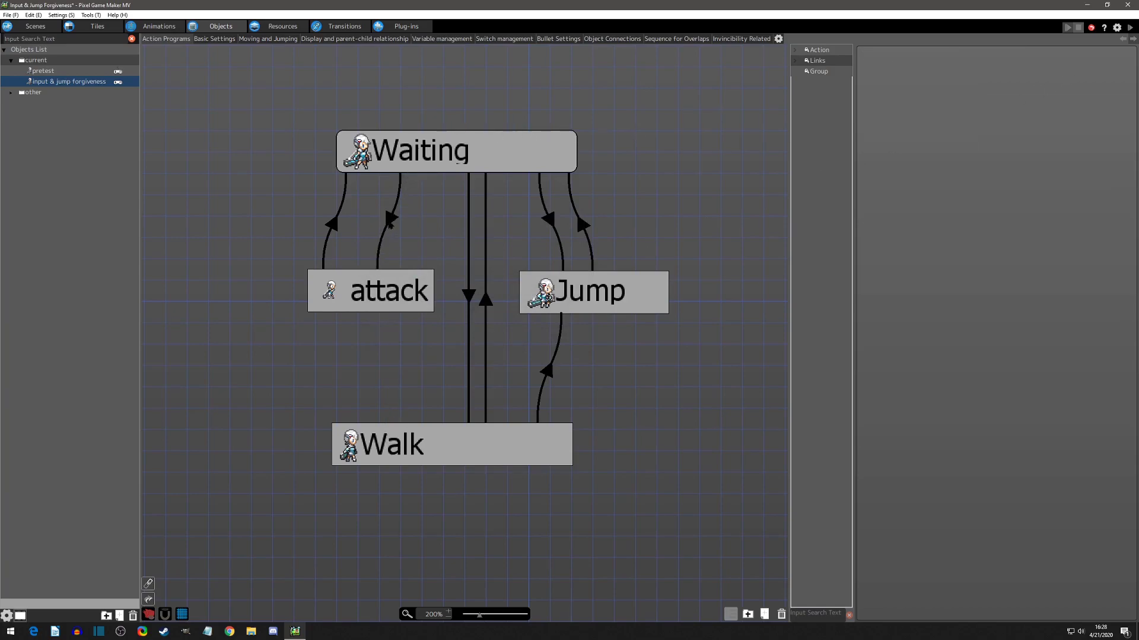
Select the Waiting-to-attack link and test-play walking, jumping off the platform and attacking, closing the game when done
left_click(388, 228)
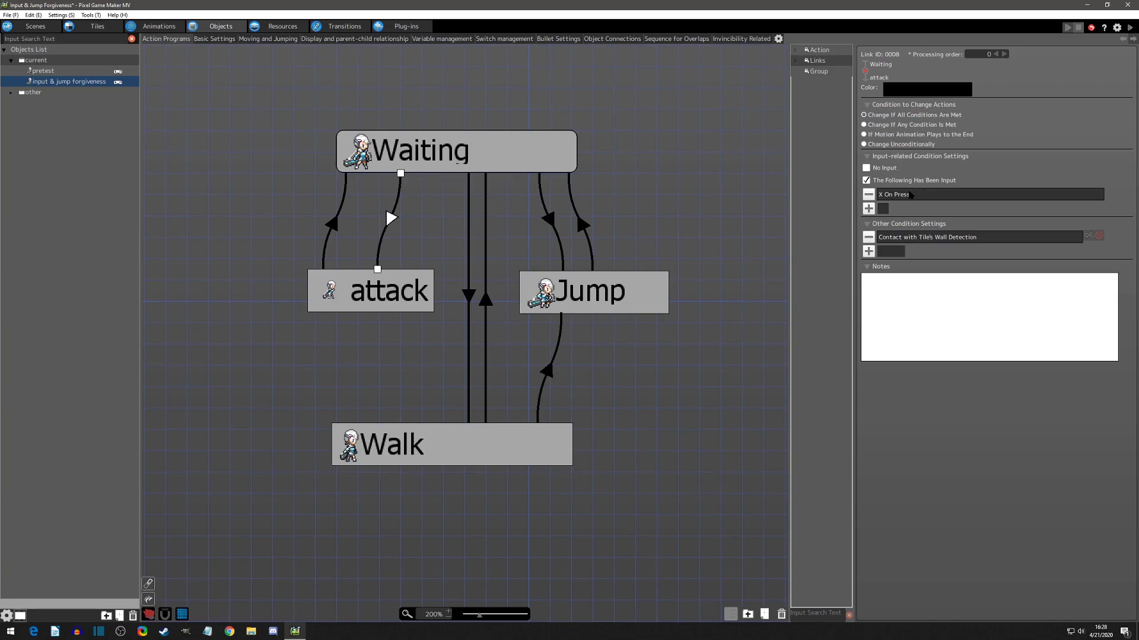
key("F5")
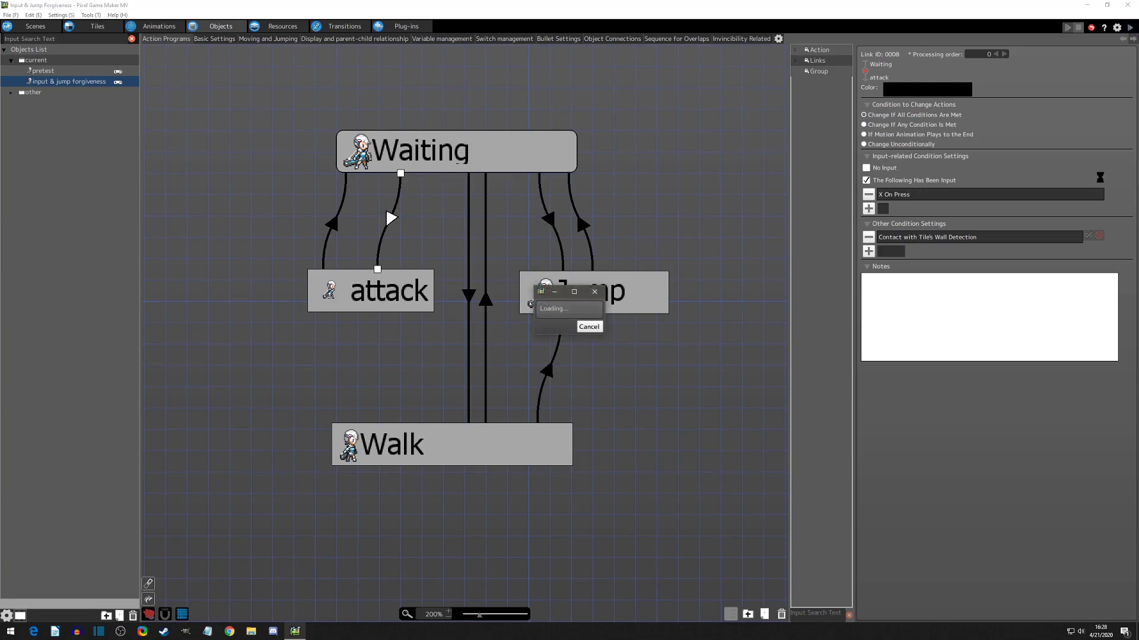
key("Left")
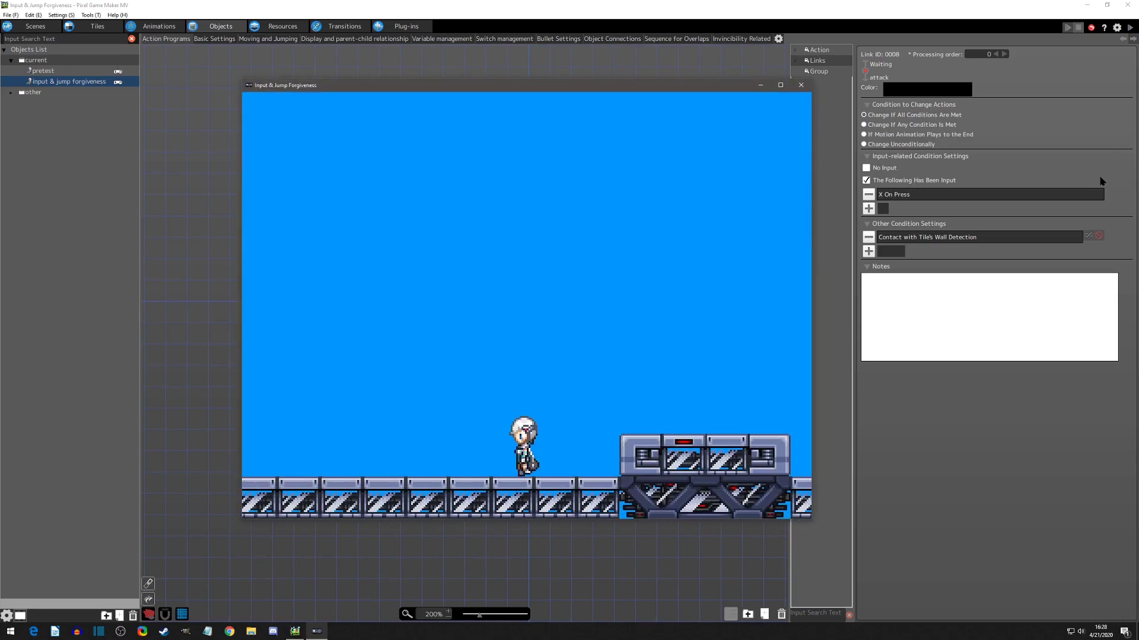
key("Right")
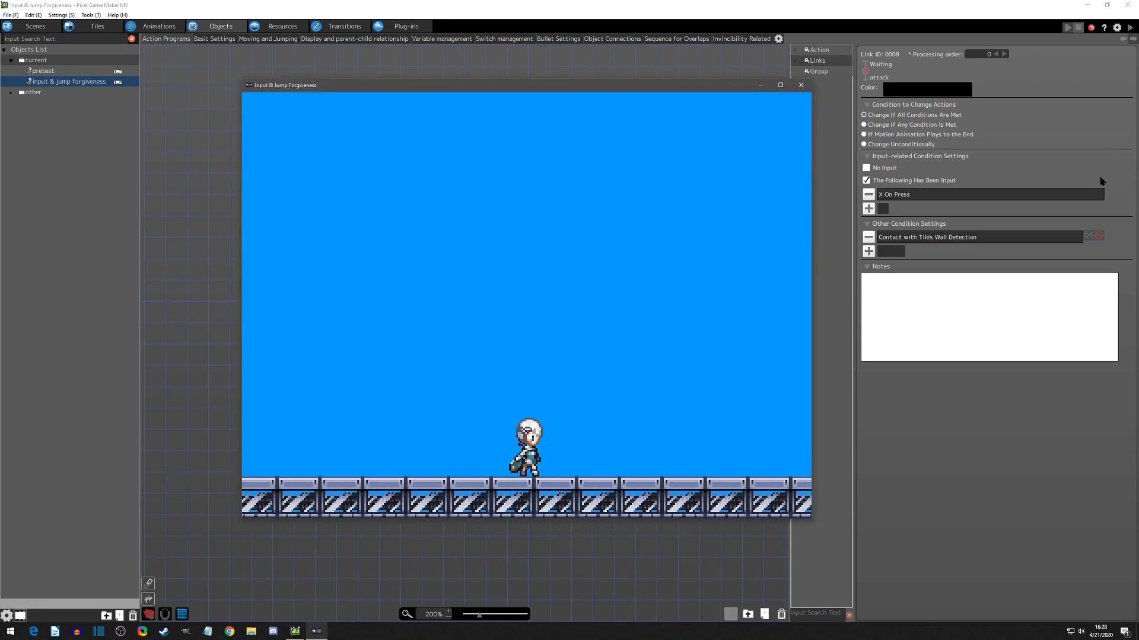
key("Right")
key("z")
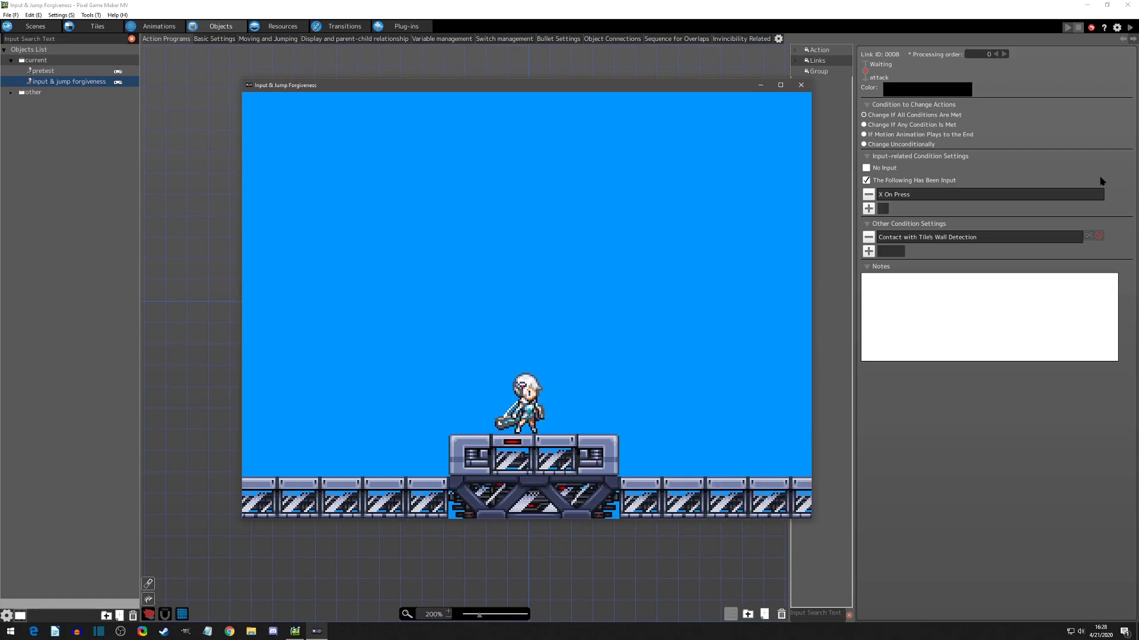
key("x")
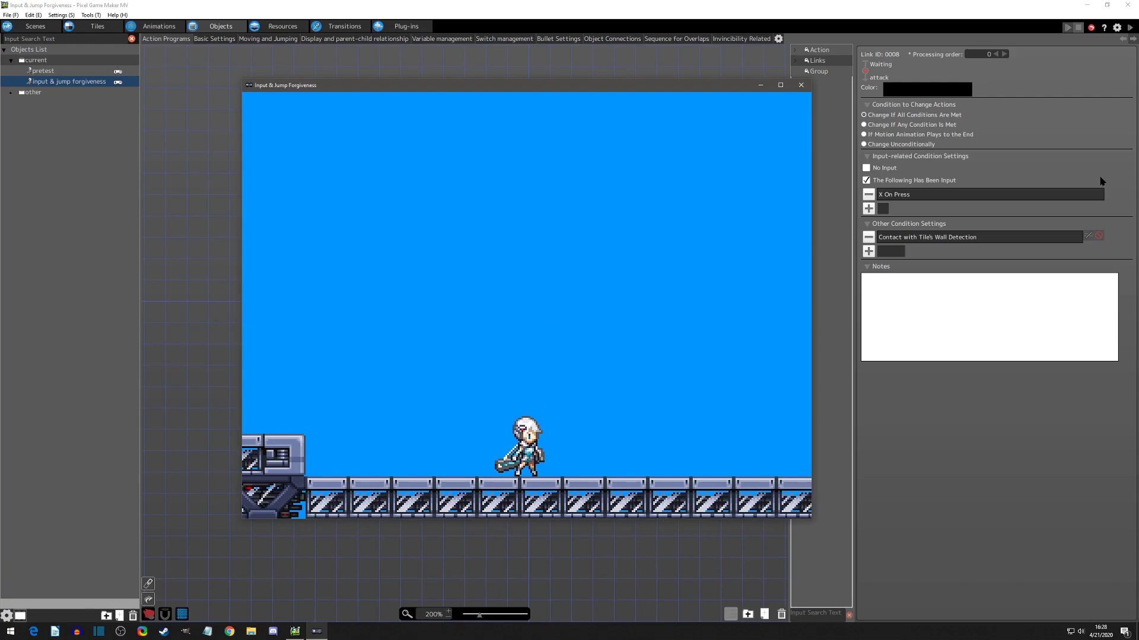
left_click(802, 88)
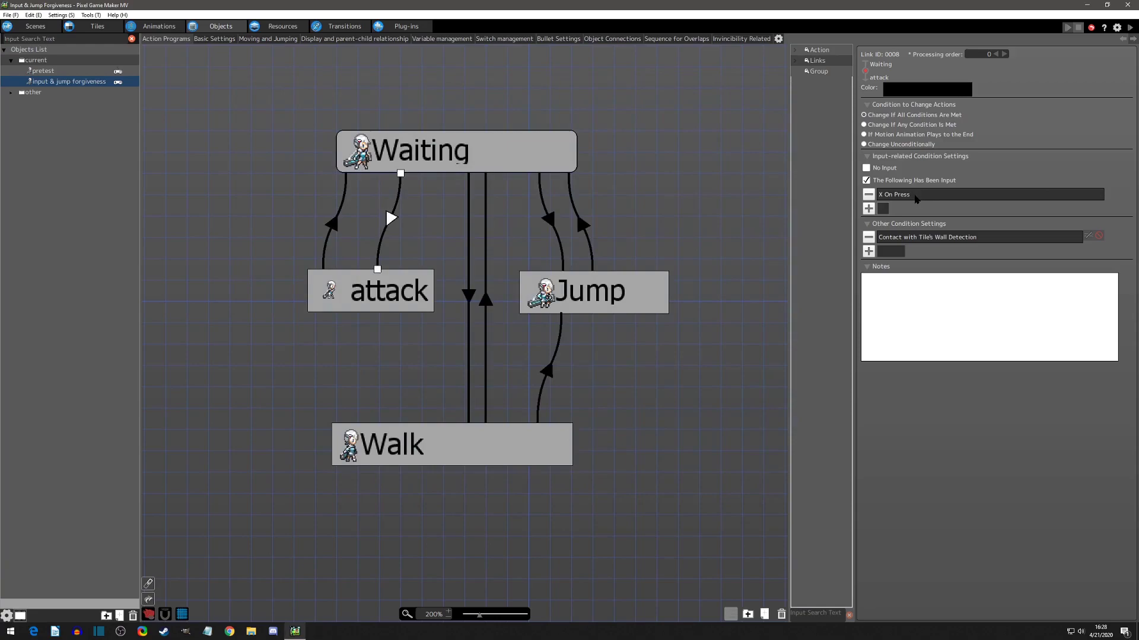
Set the acceptable frames of the Waiting-to-attack link's X input condition to 15
double_click(908, 194)
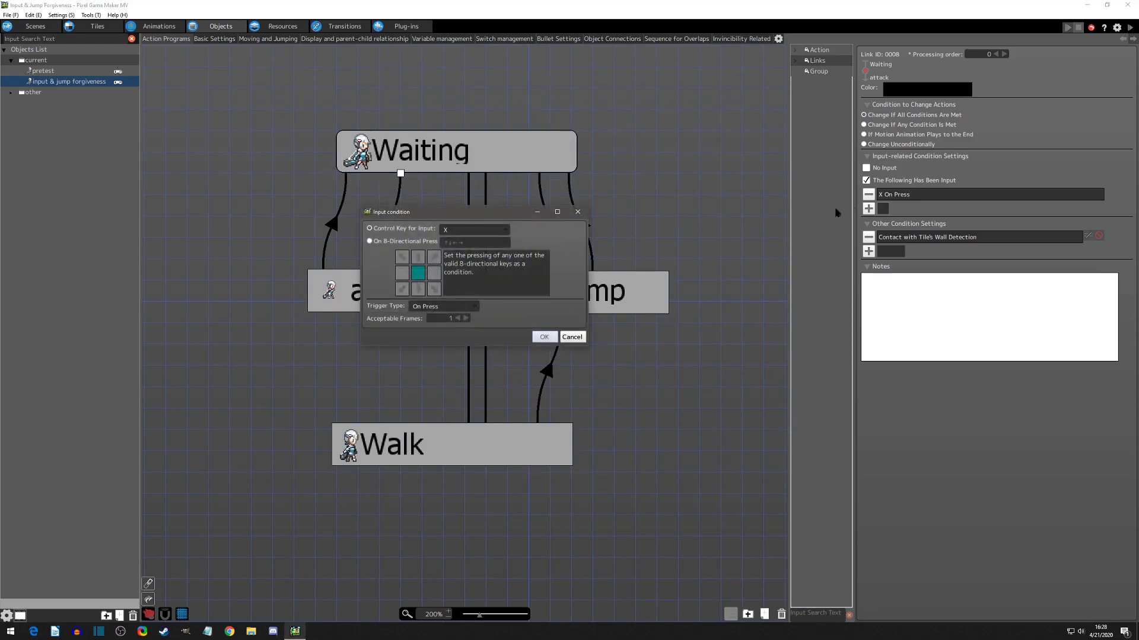
double_click(446, 318)
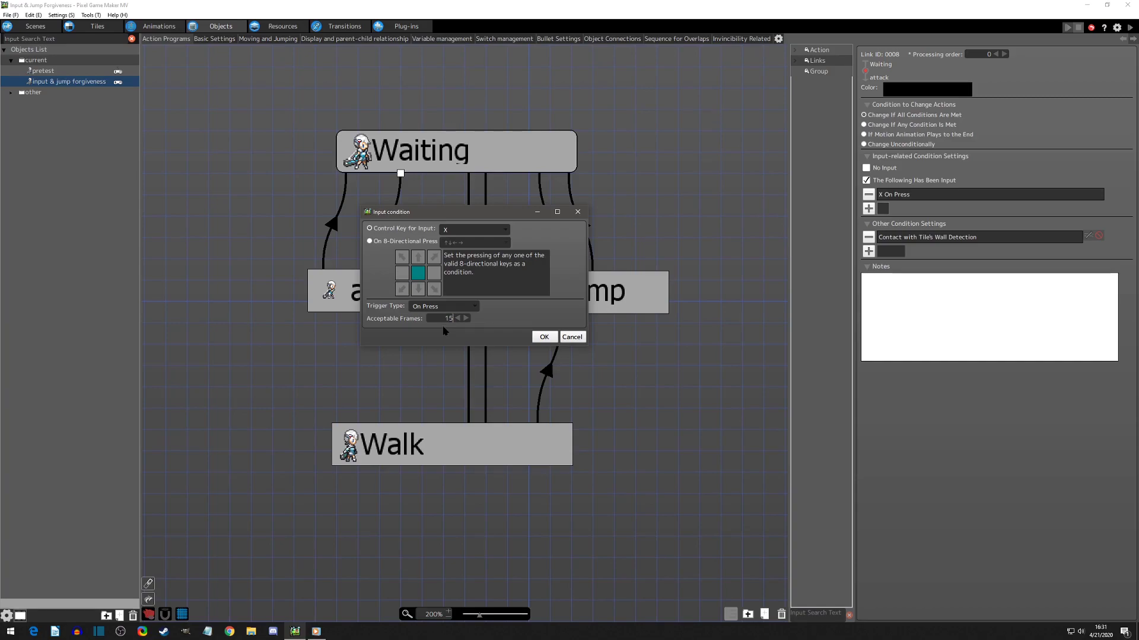
left_click(537, 336)
Test-play repeated jumps over the platform with an attack input around landing, and close the game
left_click(1129, 27)
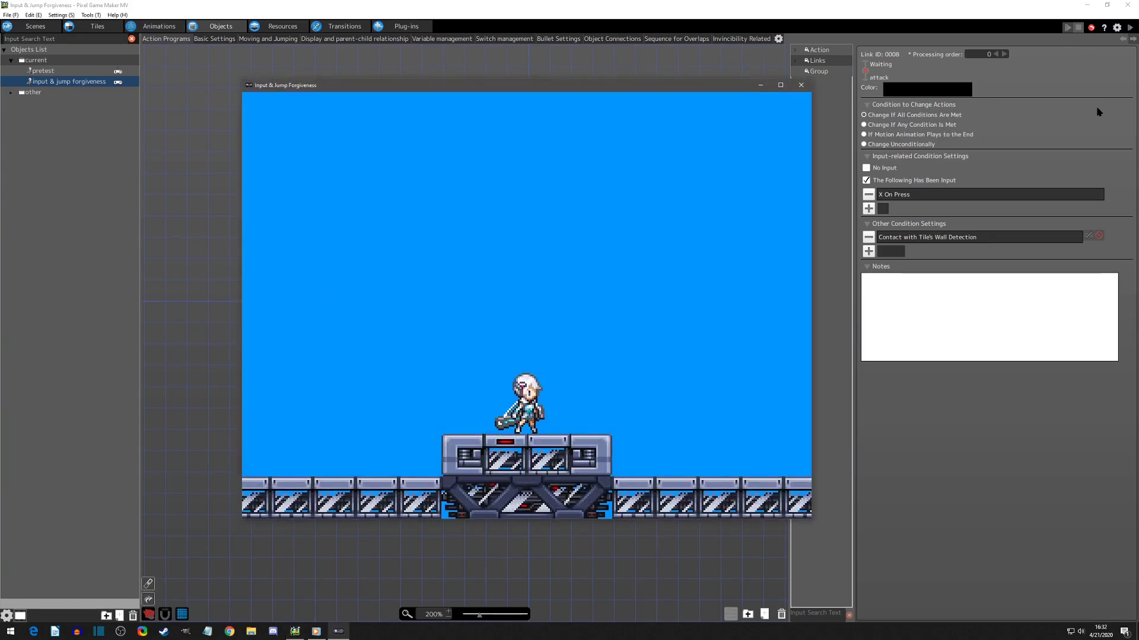
key("Left")
key("Right")
key("z")
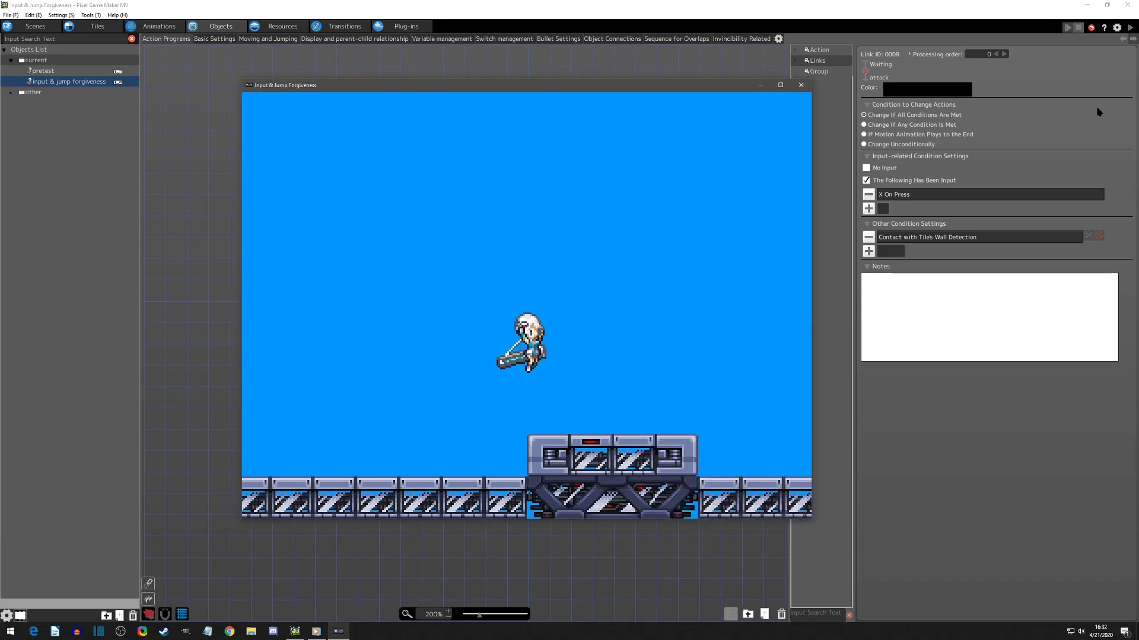
key("Left")
key("z")
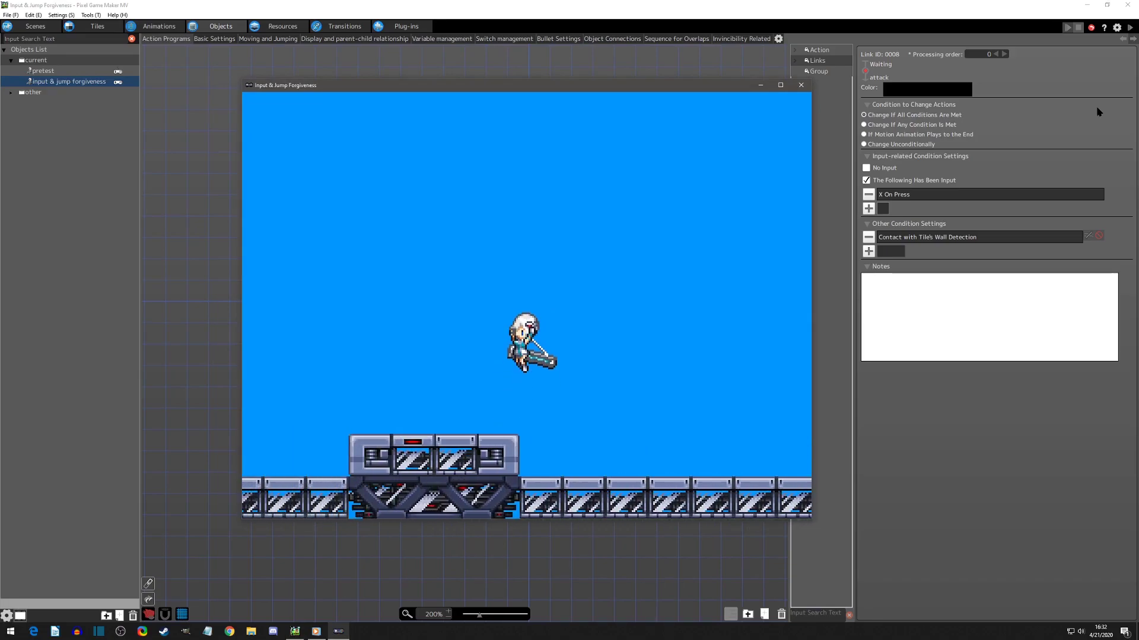
key("Right")
key("z")
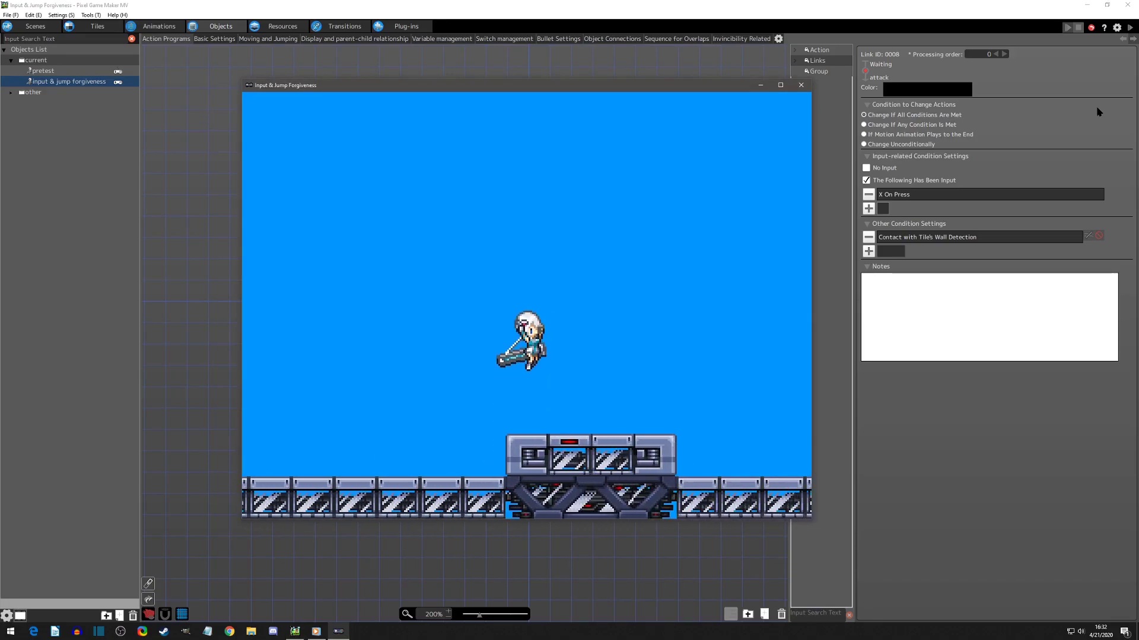
key("x")
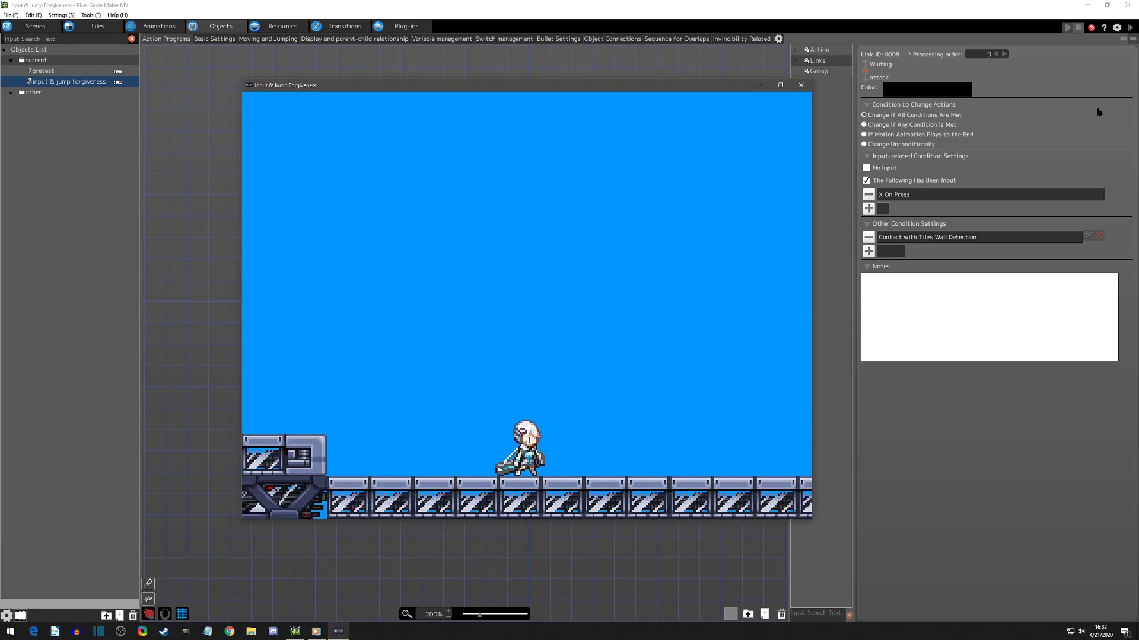
left_click(800, 84)
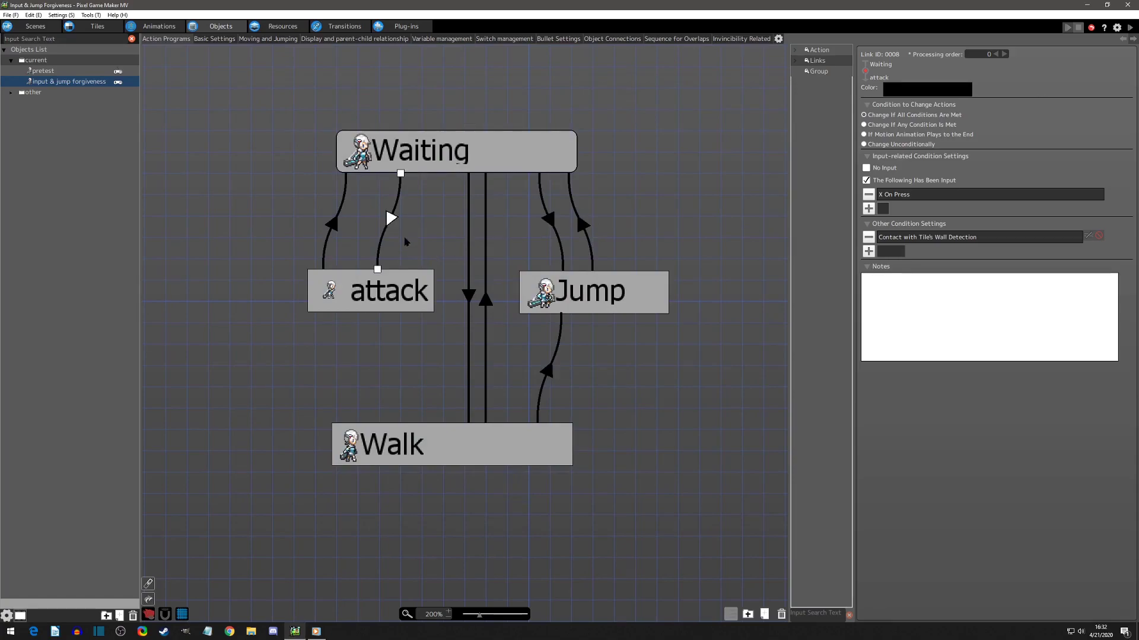
Review the acceptable frames in the Waiting-to-attack link's X input condition
double_click(909, 195)
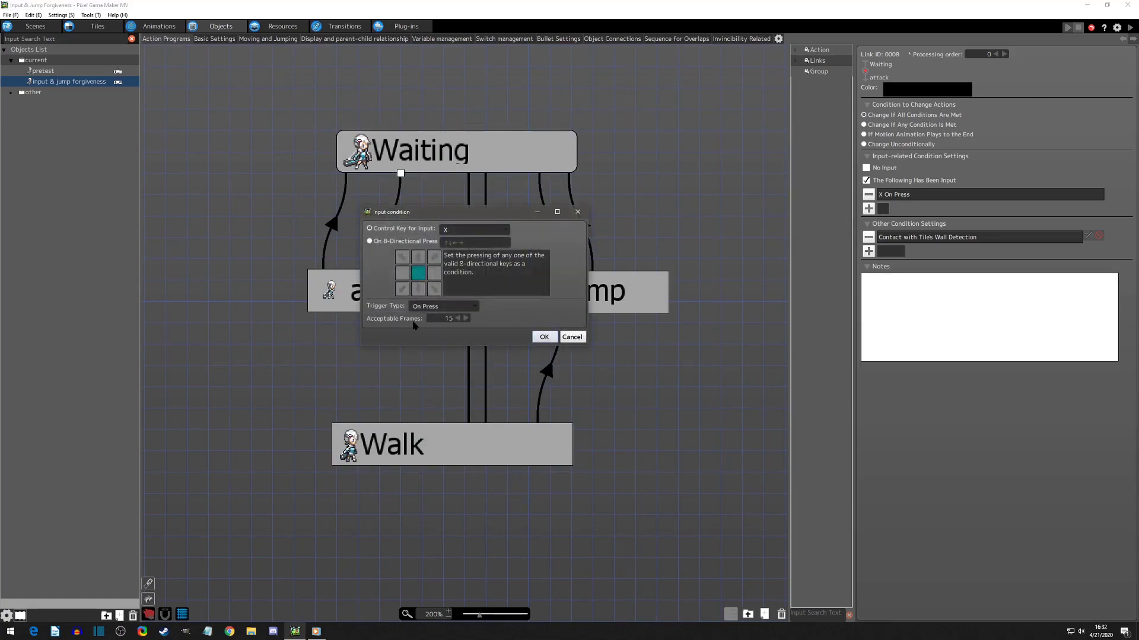
left_click(544, 336)
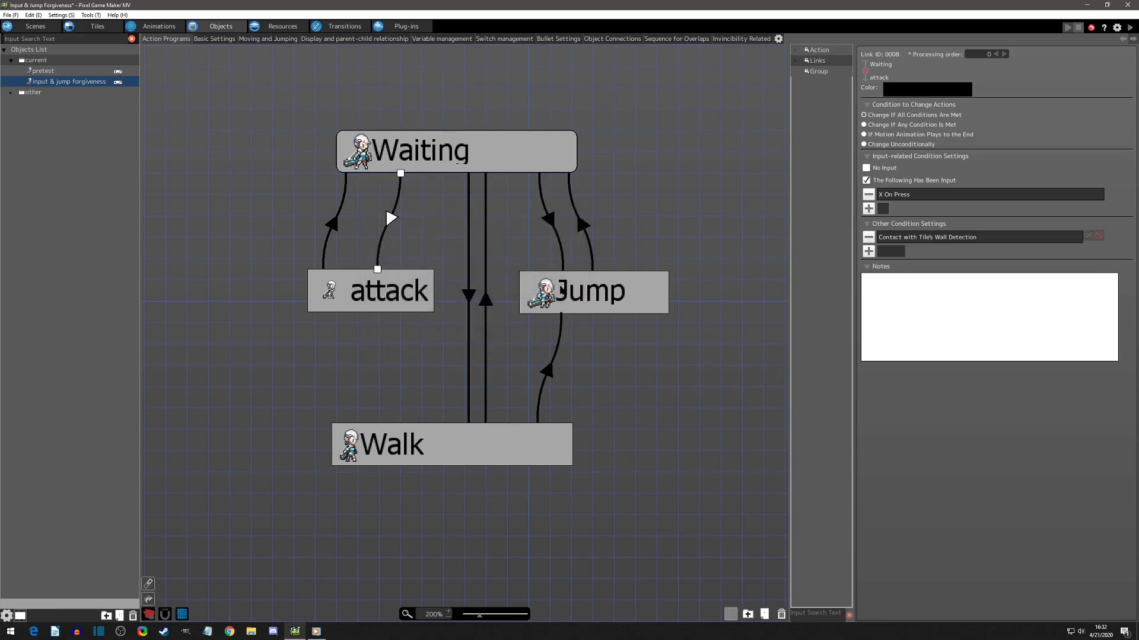
Select the Waiting-to-Jump link, test-play the character's jump, and close the game
left_click(549, 220)
left_click(1130, 27)
key("z")
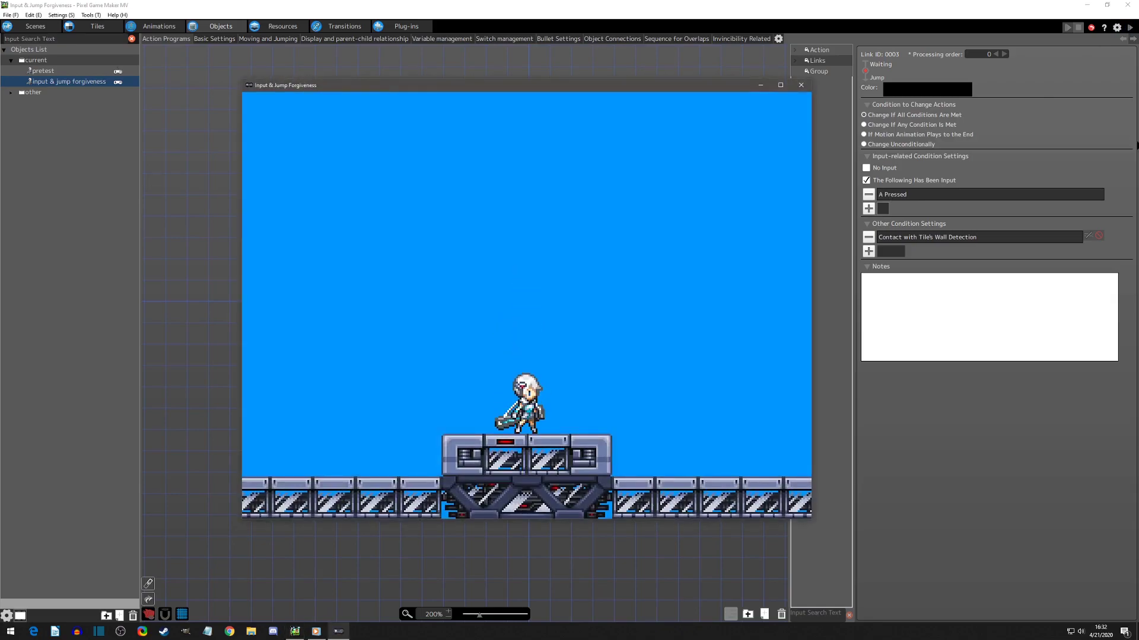
left_click(806, 85)
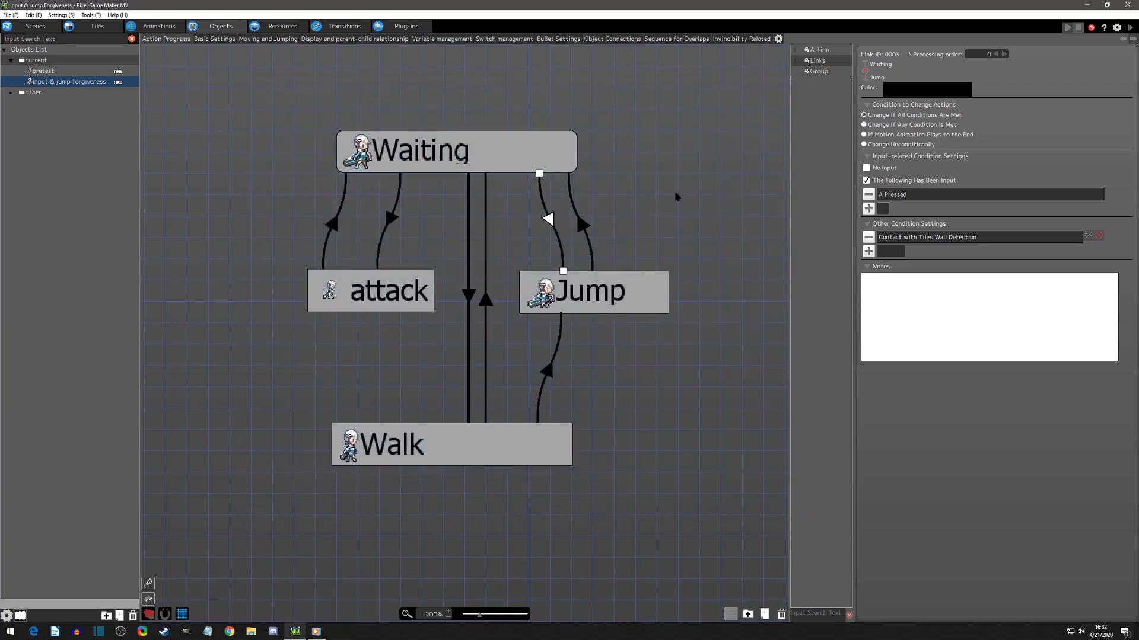
Set the Waiting-to-Jump link's A input condition to trigger type On Press, and delete the Walk-to-Jump link
double_click(921, 198)
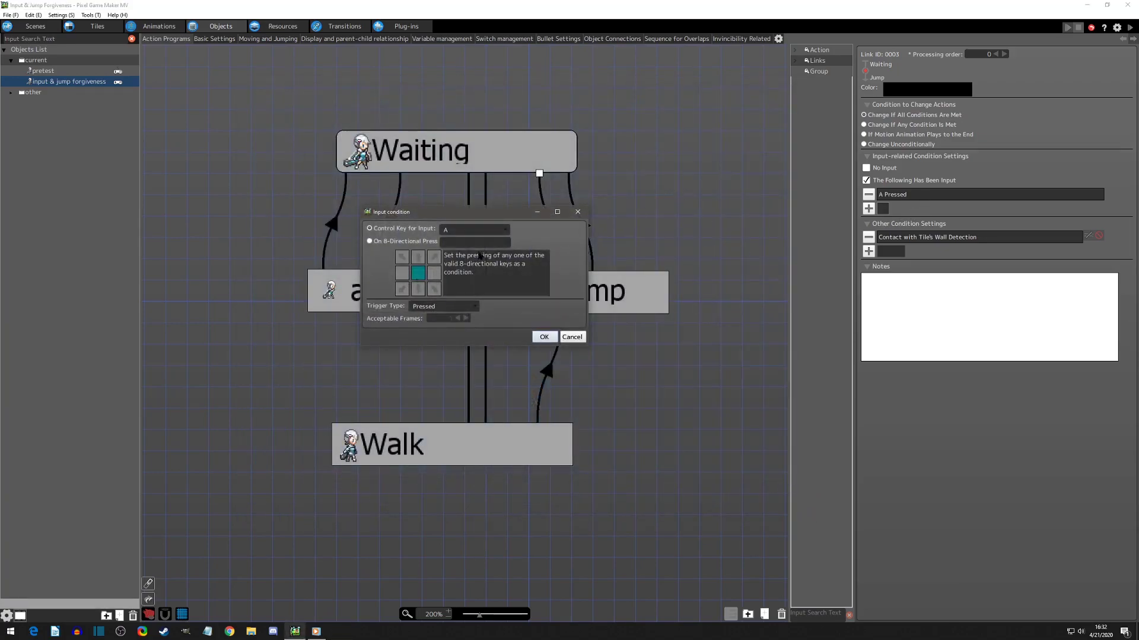
left_click(444, 306)
left_click(429, 327)
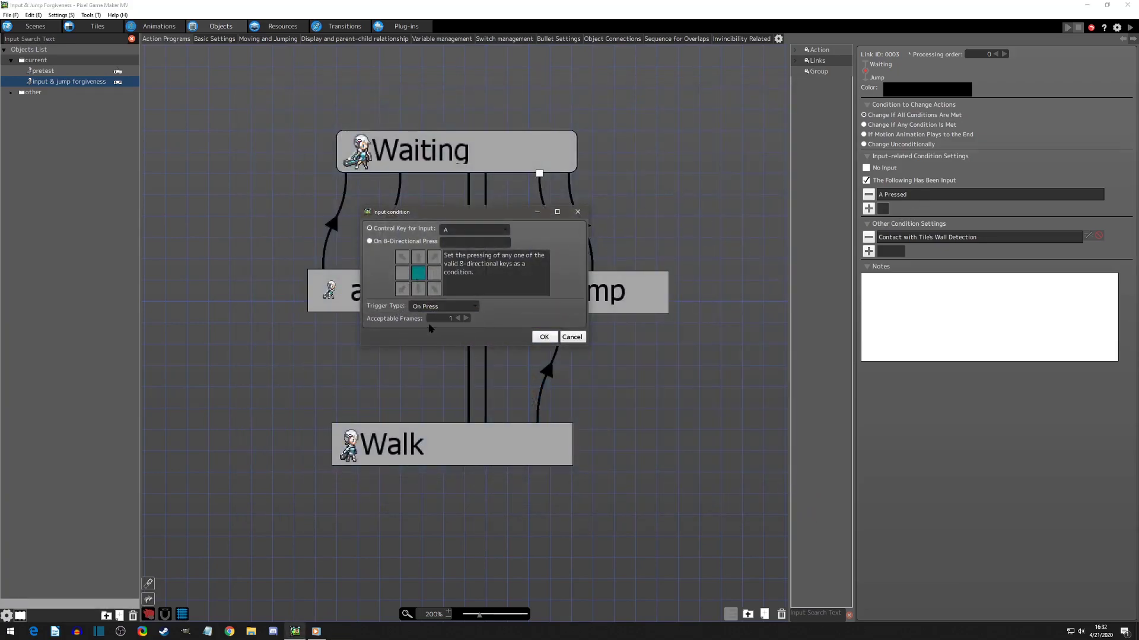
left_click(543, 338)
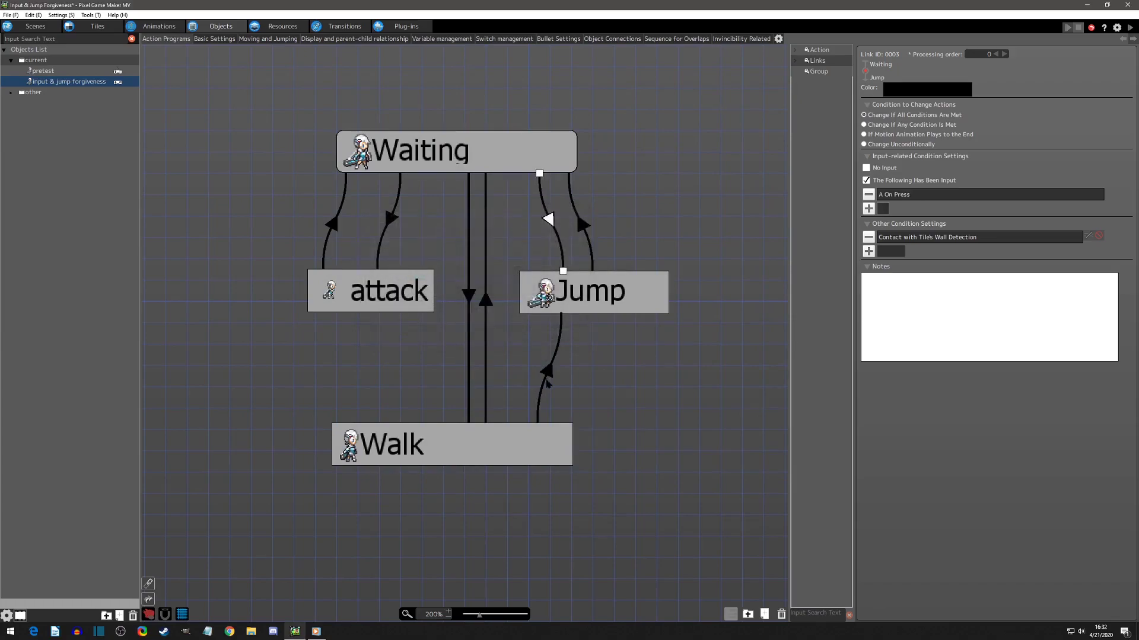
left_click(547, 372)
key("Delete")
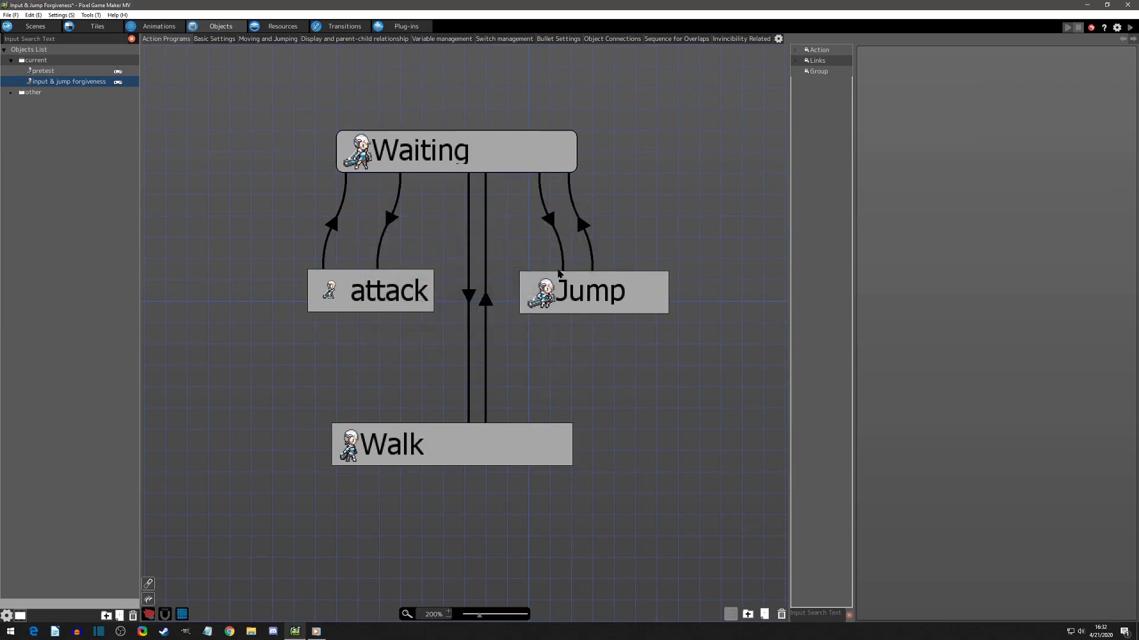
Switch the trigger type in the Waiting-to-Jump link's A input condition to Pressed, and return it to On Press
left_click(550, 223)
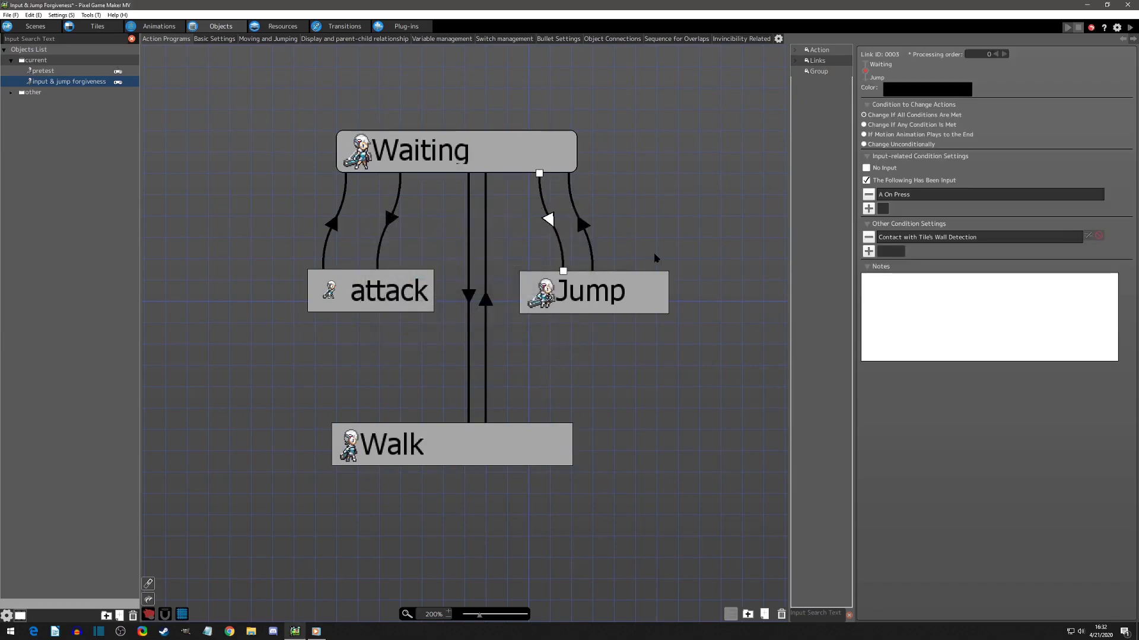
double_click(905, 196)
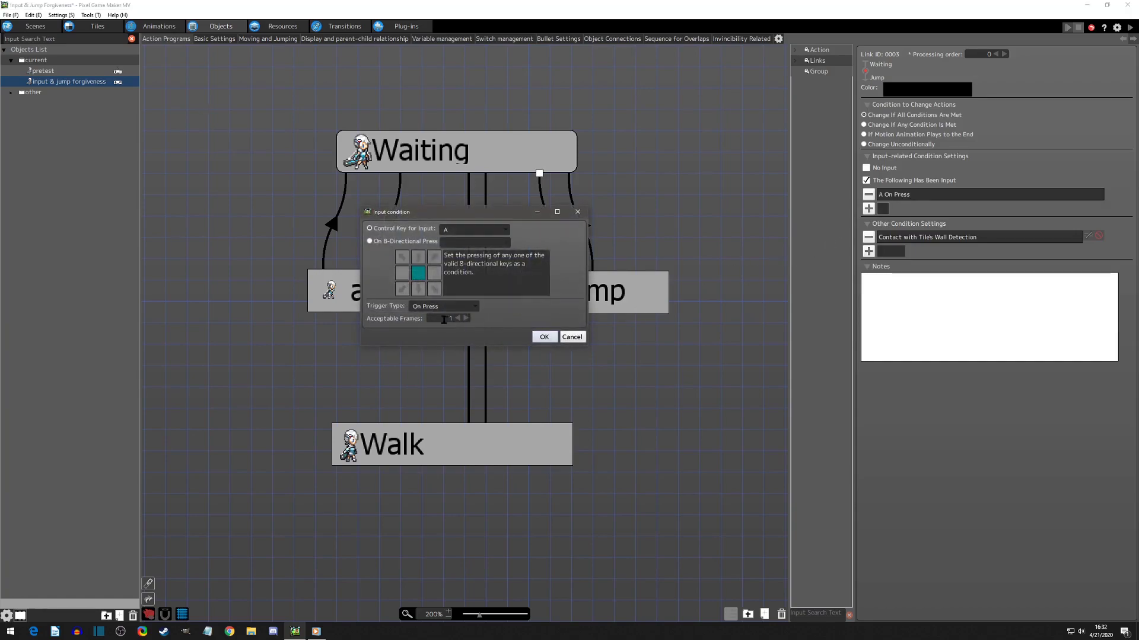
left_click(478, 308)
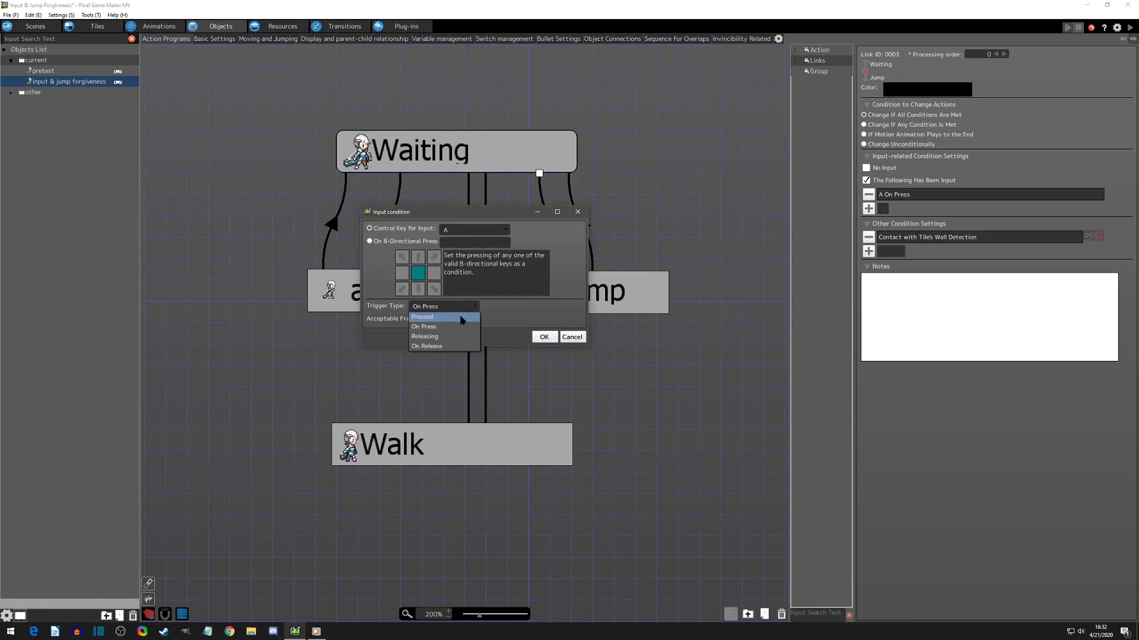
left_click(463, 319)
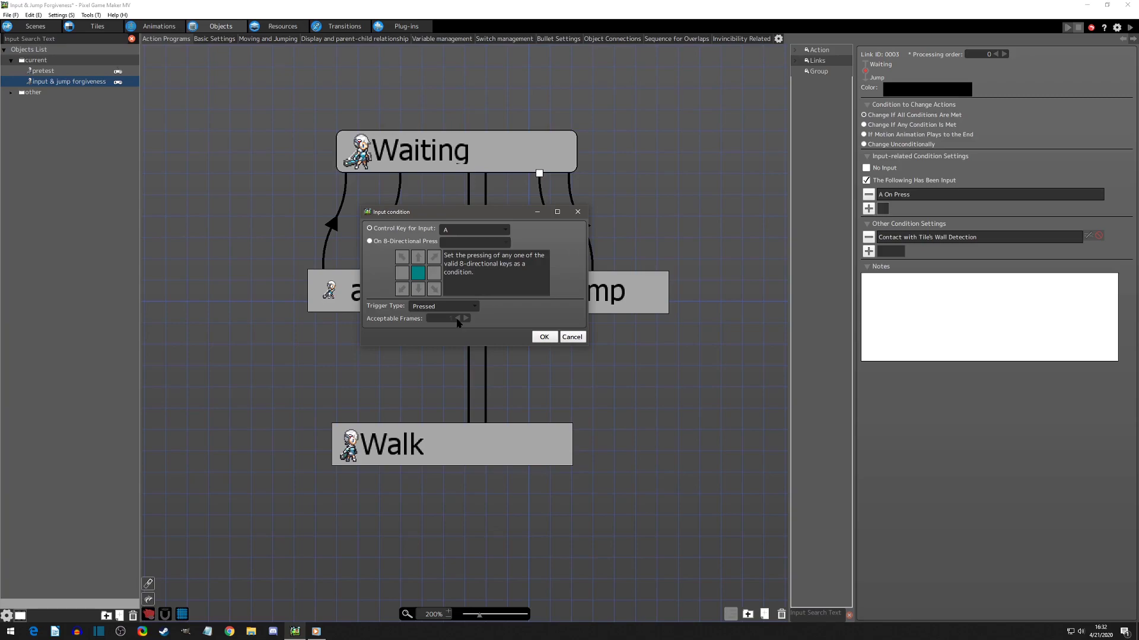
left_click(474, 306)
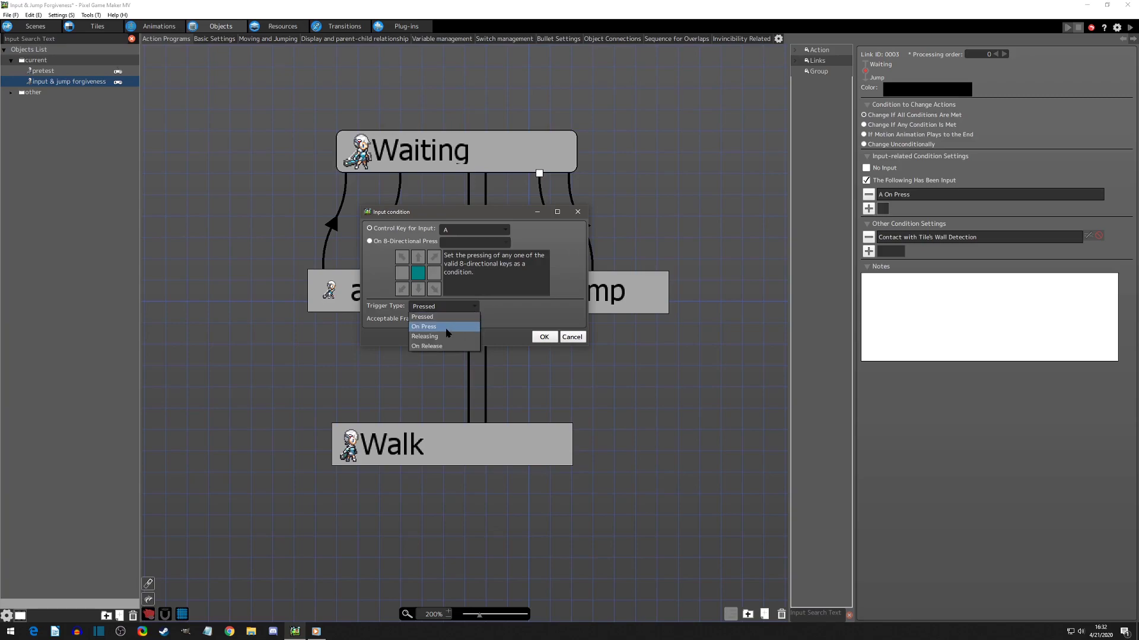
left_click(445, 328)
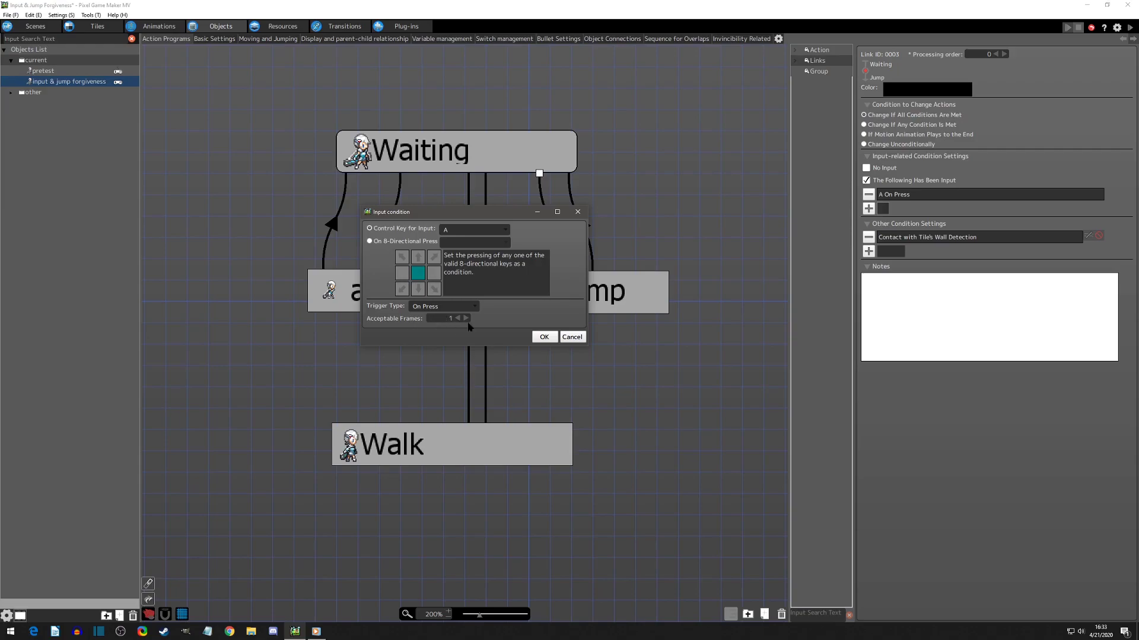
left_click(544, 337)
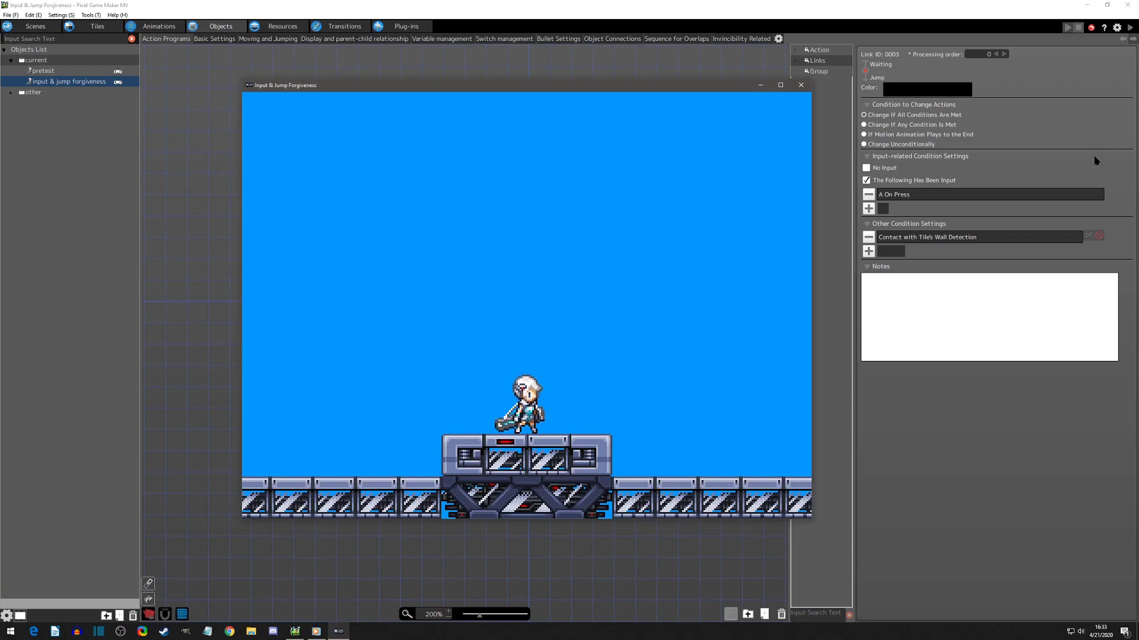
Test-play repeated jumps on and beyond the platform, including jump inputs before landing, and close the game
key("z")
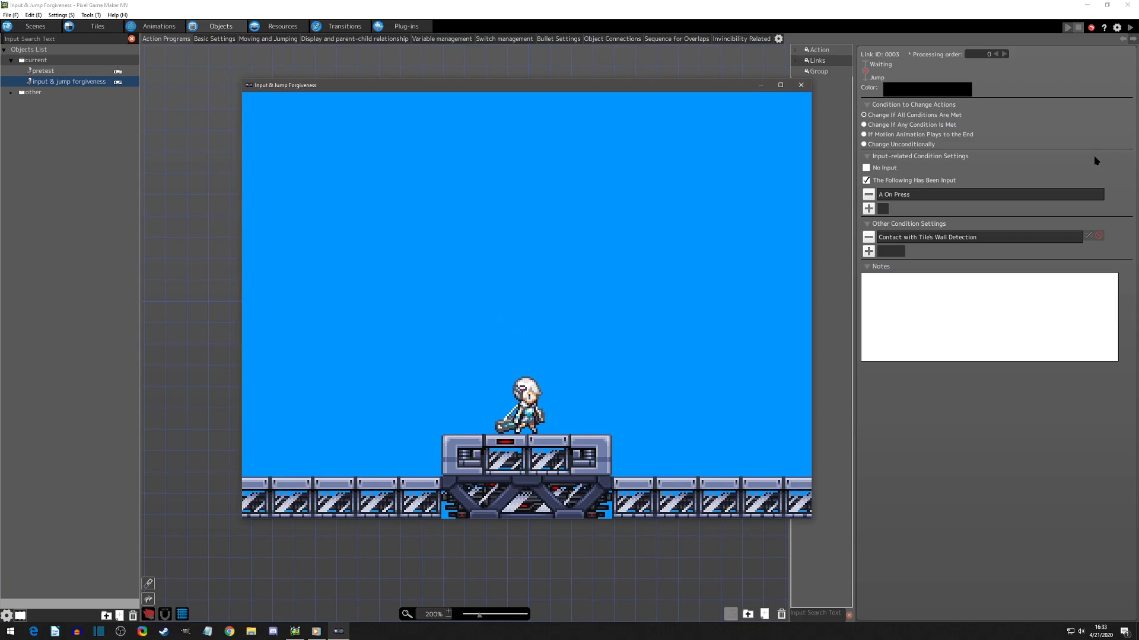
key("z")
key("z")
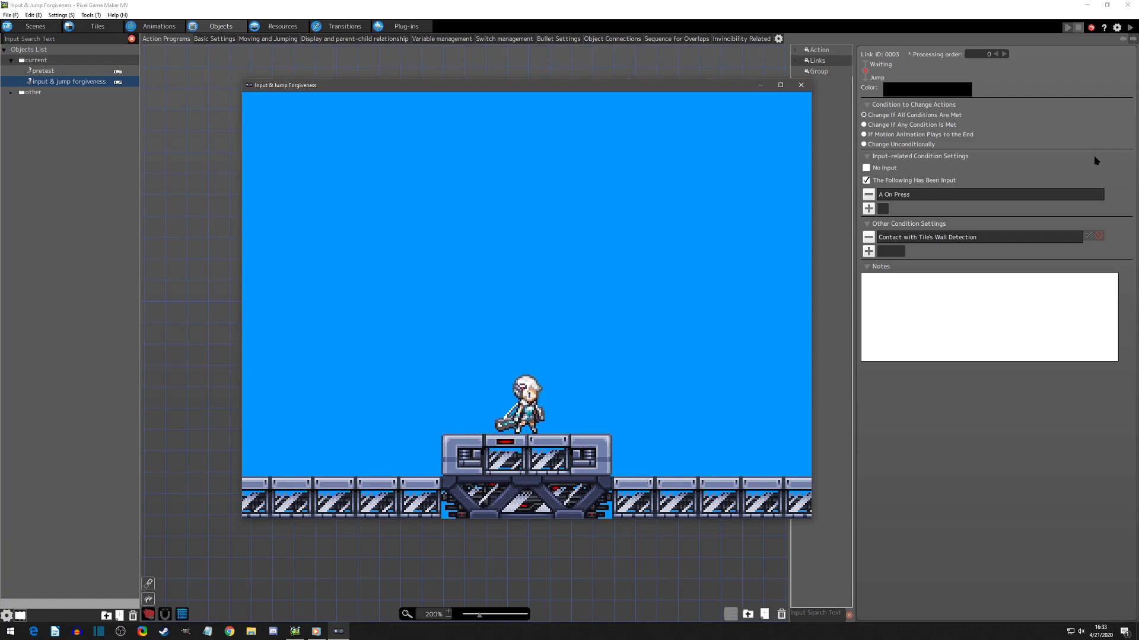
key("z")
key("z")
key("z")
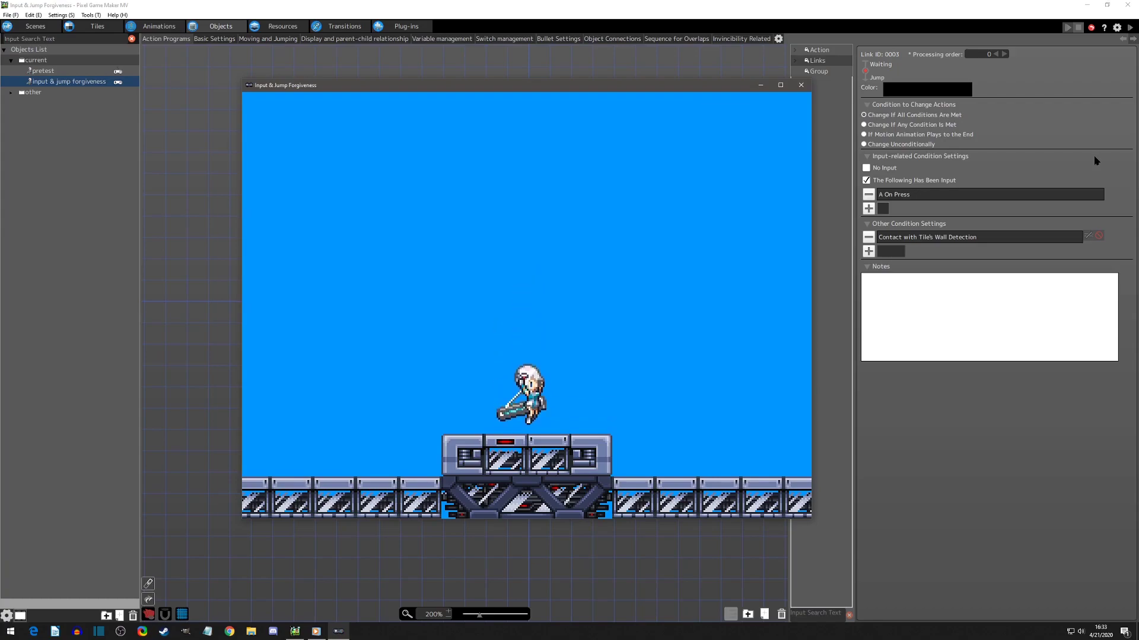
key("Right")
key("z")
key("z")
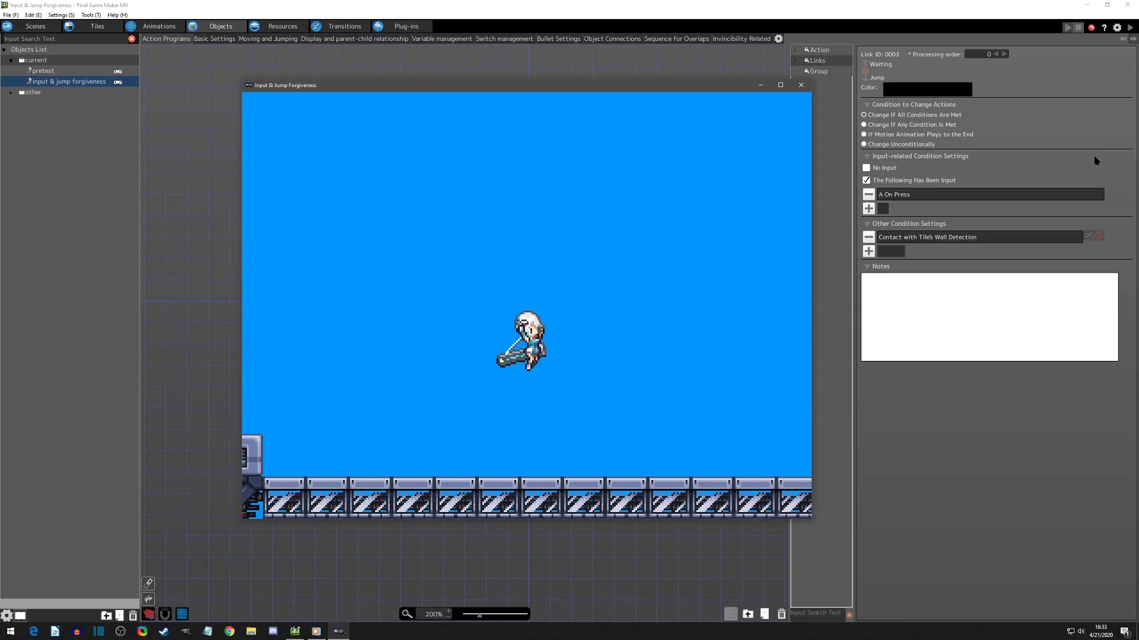
key("z")
key("z")
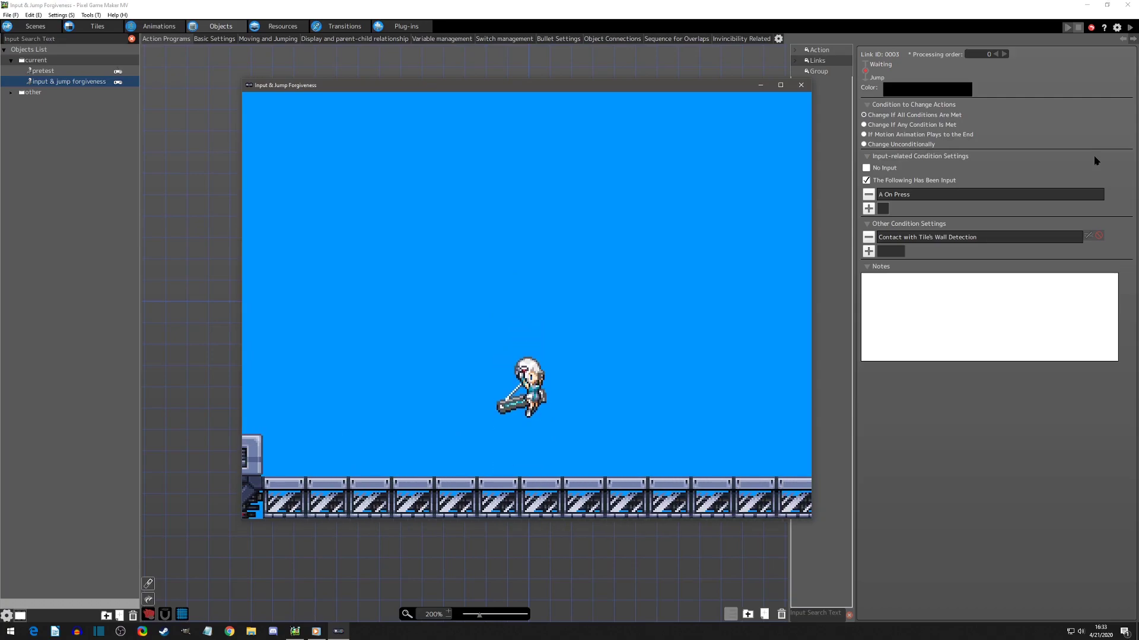
left_click(800, 85)
Set the acceptable frames of the Waiting-to-Jump link's A input condition to 15
double_click(918, 197)
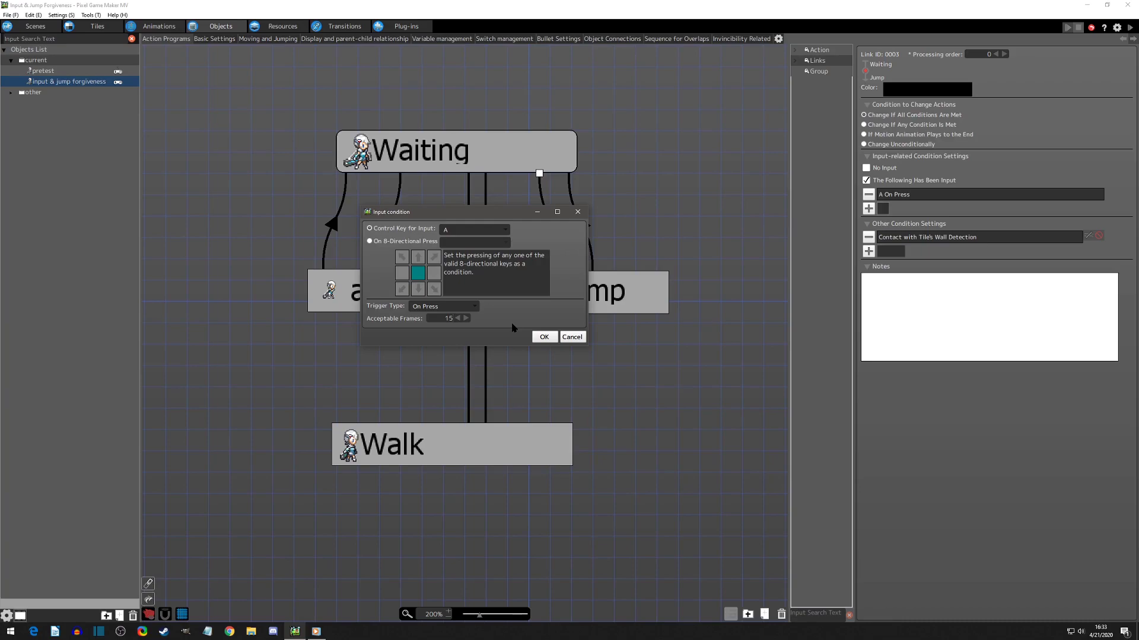
left_click(544, 337)
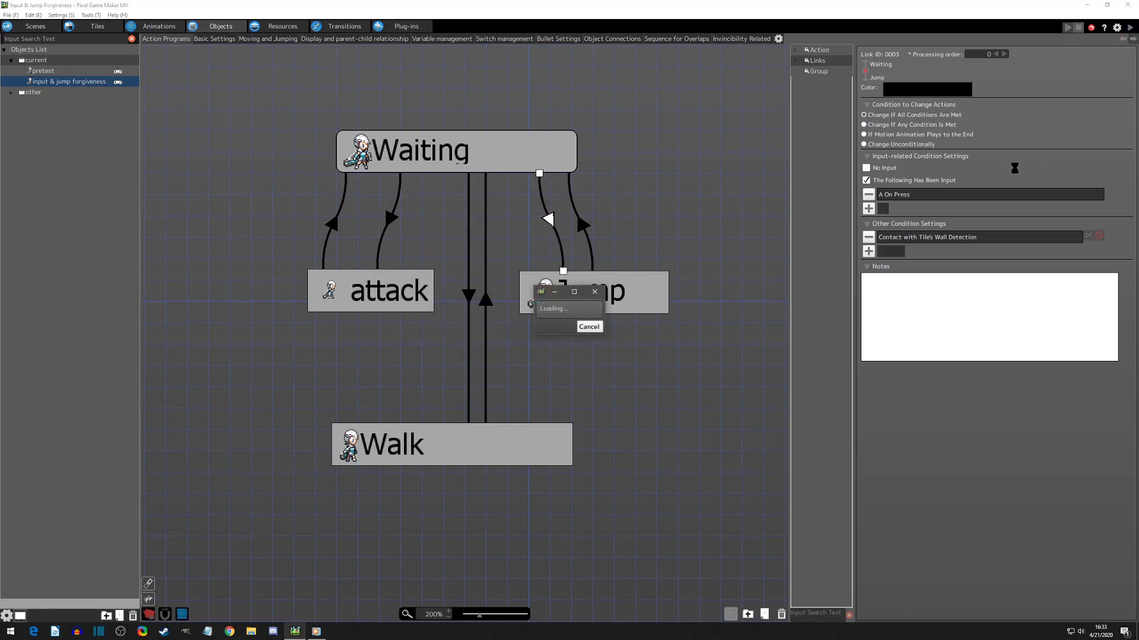
Test-play repeated early jump inputs while moving across the platform in both directions, and close the game
key("Left")
key("z")
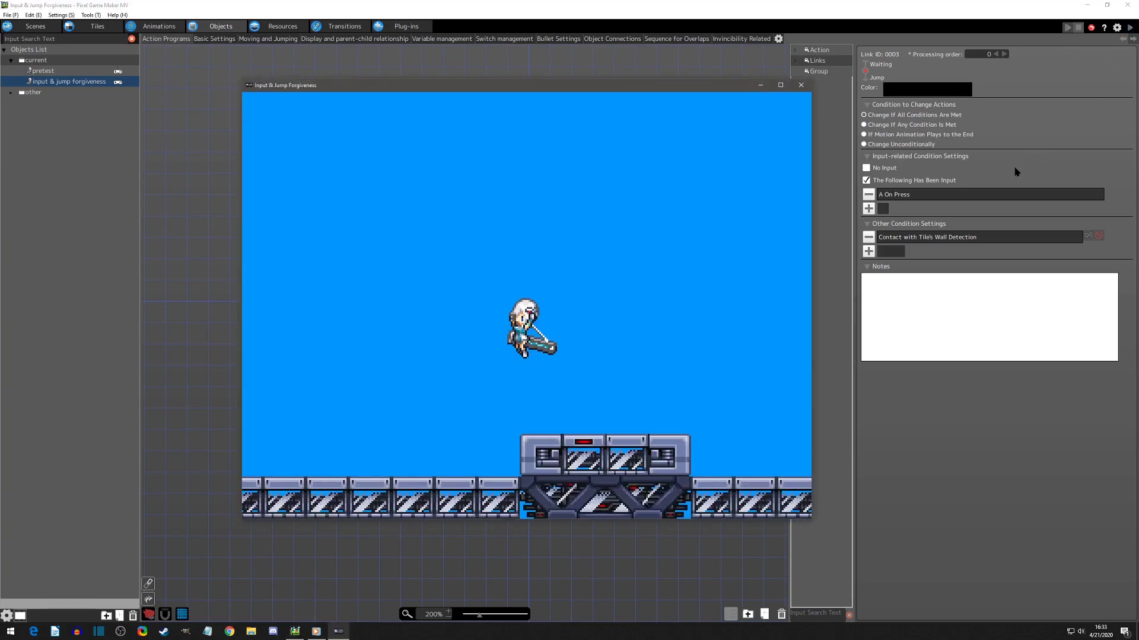
key("z")
key("z")
key("z")
key("z")
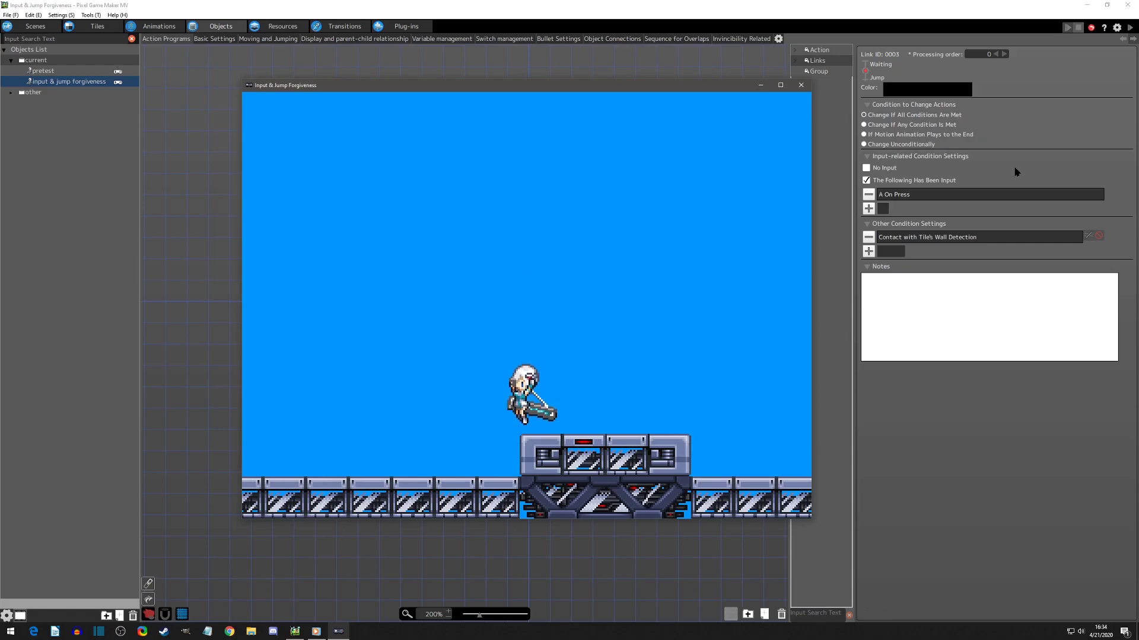
key("Right")
key("Right")
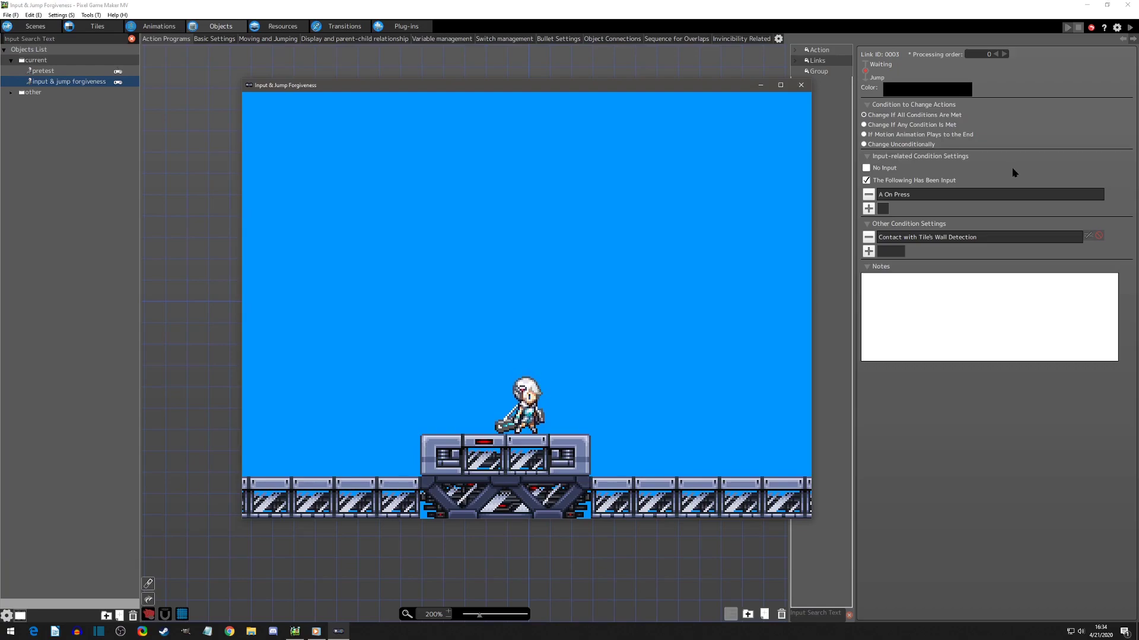
left_click(800, 85)
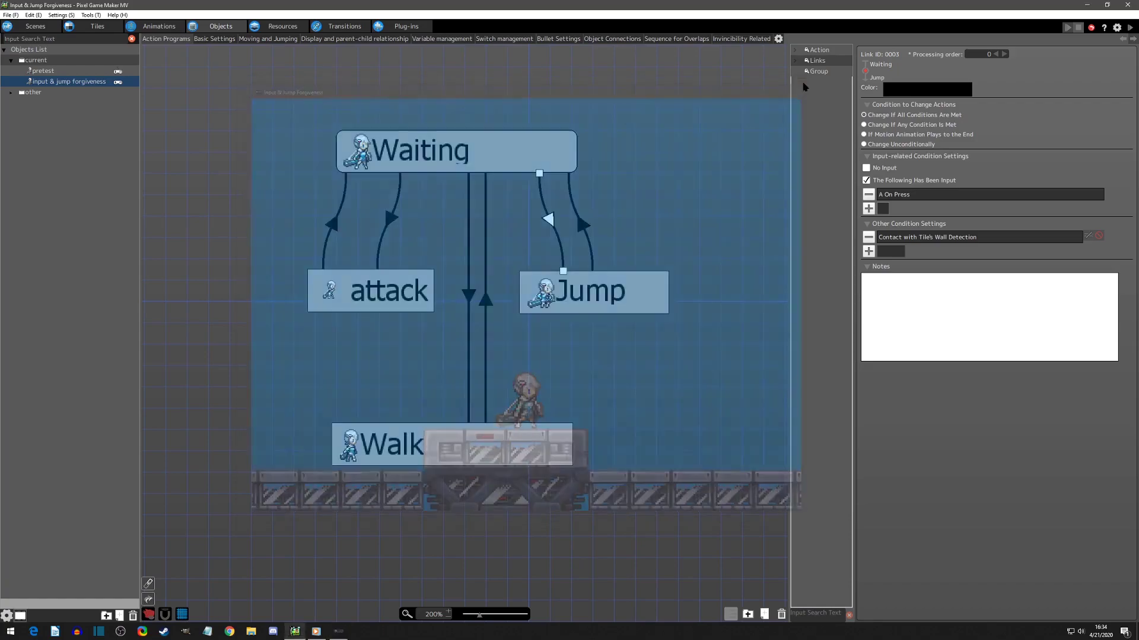
Set the acceptable frames of the Waiting-to-Jump link's A input condition to 60 and save the project
double_click(925, 198)
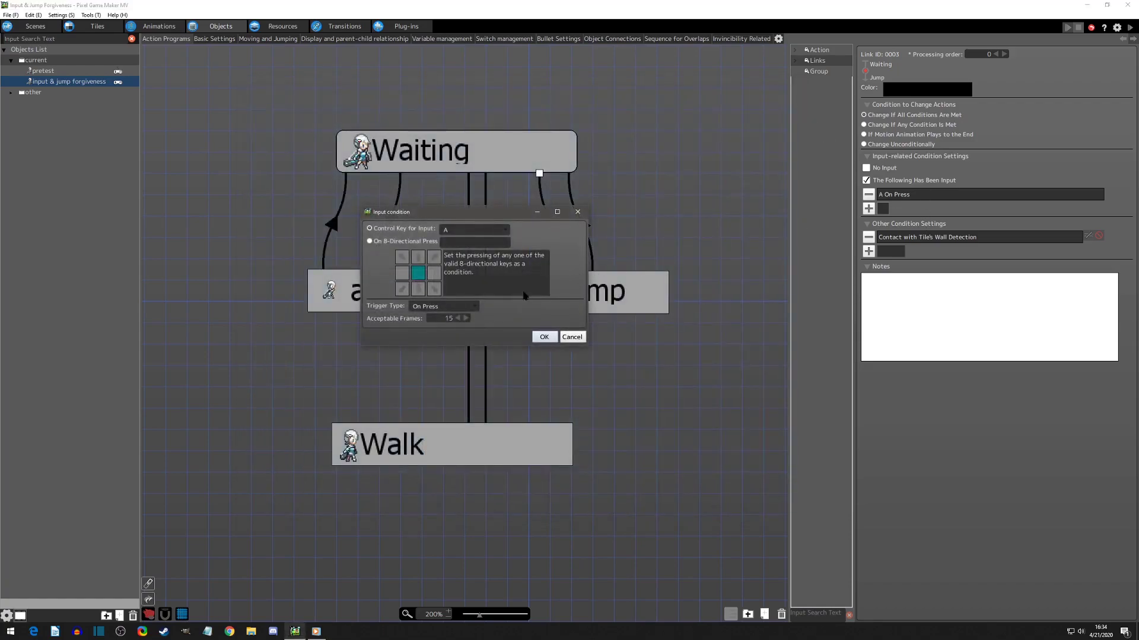
double_click(437, 321)
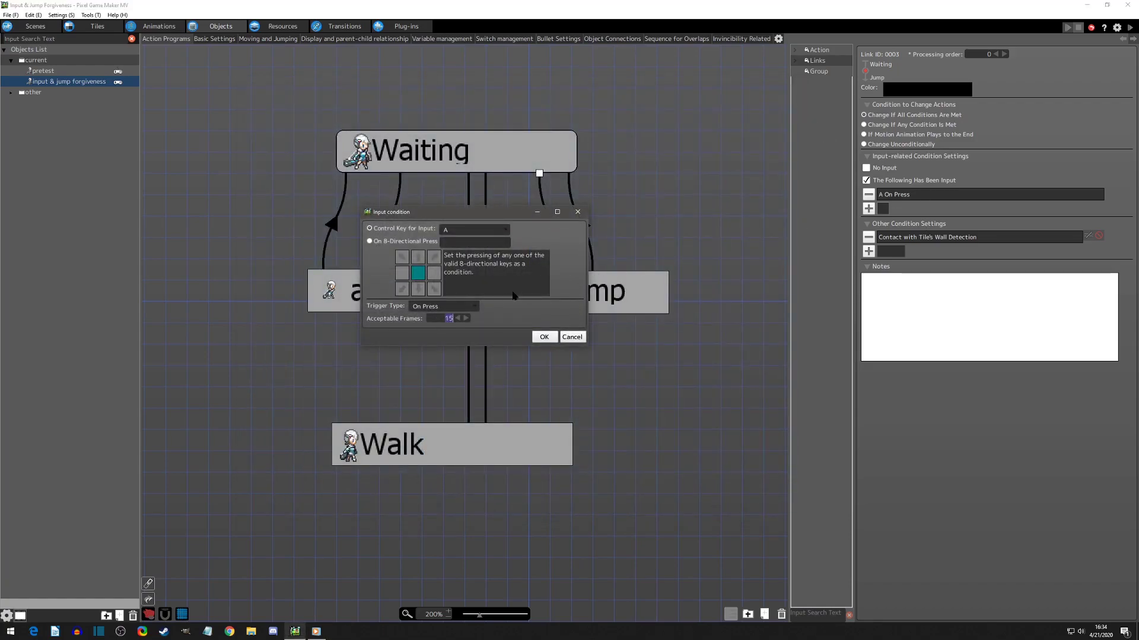
type("60")
left_click(540, 337)
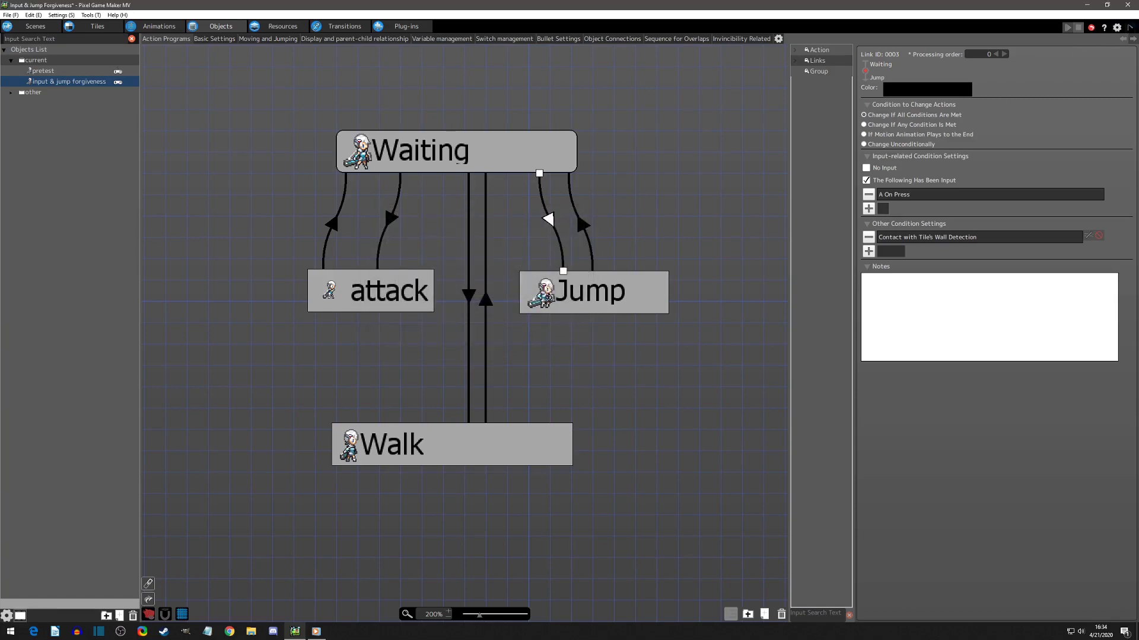
key("ctrl+s")
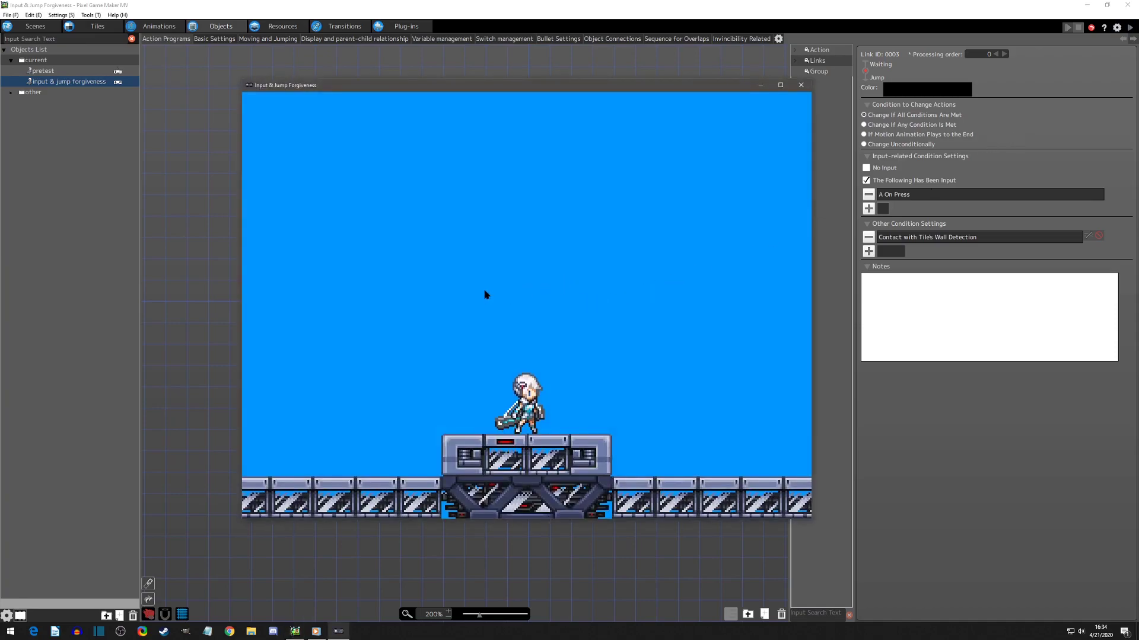
Test-play the character's jump on the platform with the longer acceptable frames, and close the game
key("z")
key("z")
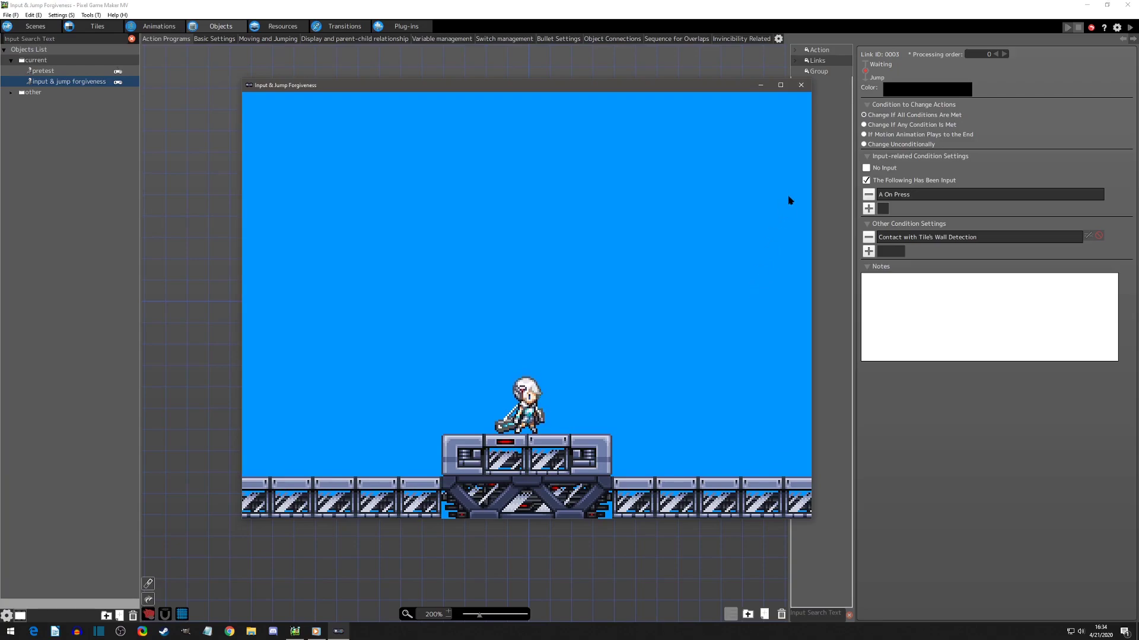
left_click(799, 88)
Restore the acceptable frames of the Waiting-to-Jump link's A input condition to 15
double_click(912, 195)
double_click(446, 319)
type("15")
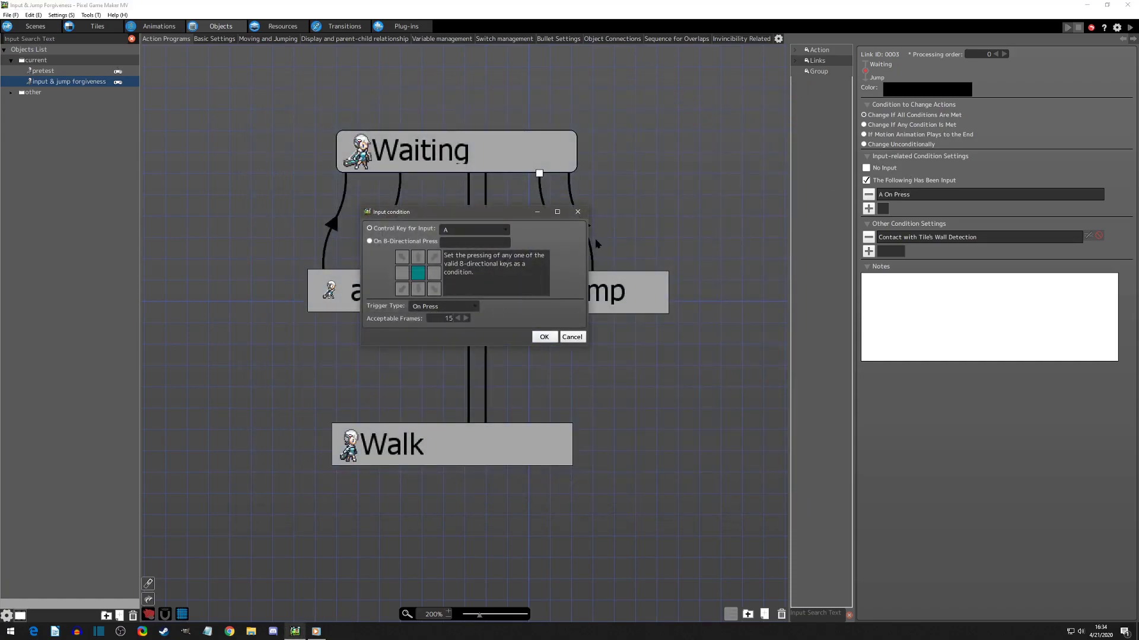
left_click(544, 337)
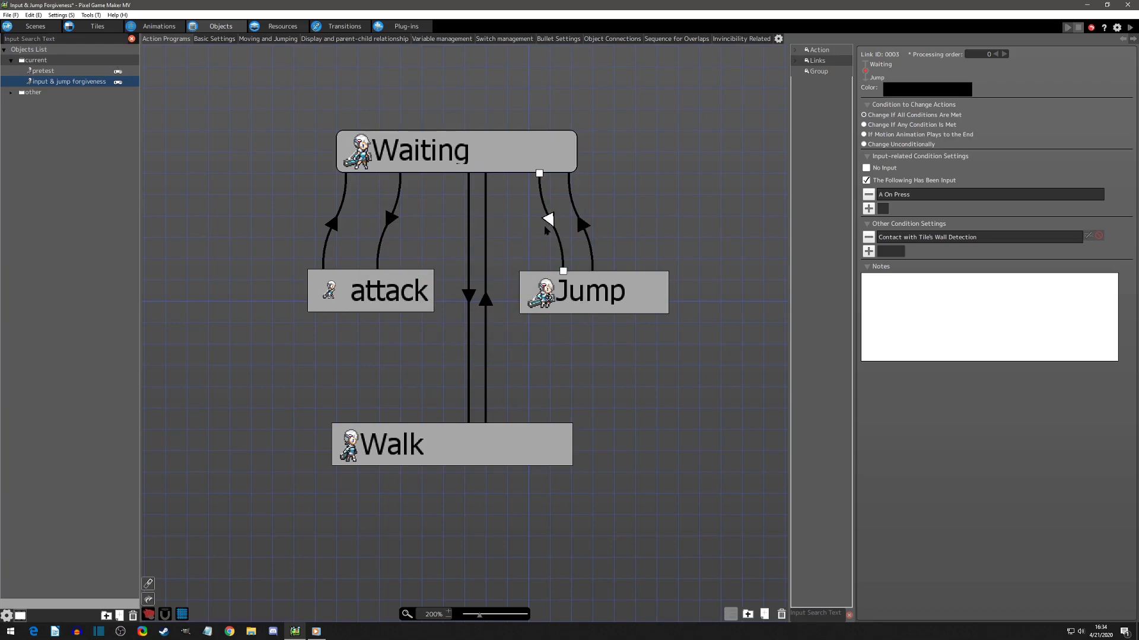
Copy the Waiting-to-Jump link, paste it from Walk to Jump, and shift its start point away from the Waiting–Walk links
right_click(547, 220)
left_click(571, 290)
right_click(538, 445)
left_click(570, 545)
left_click(582, 305)
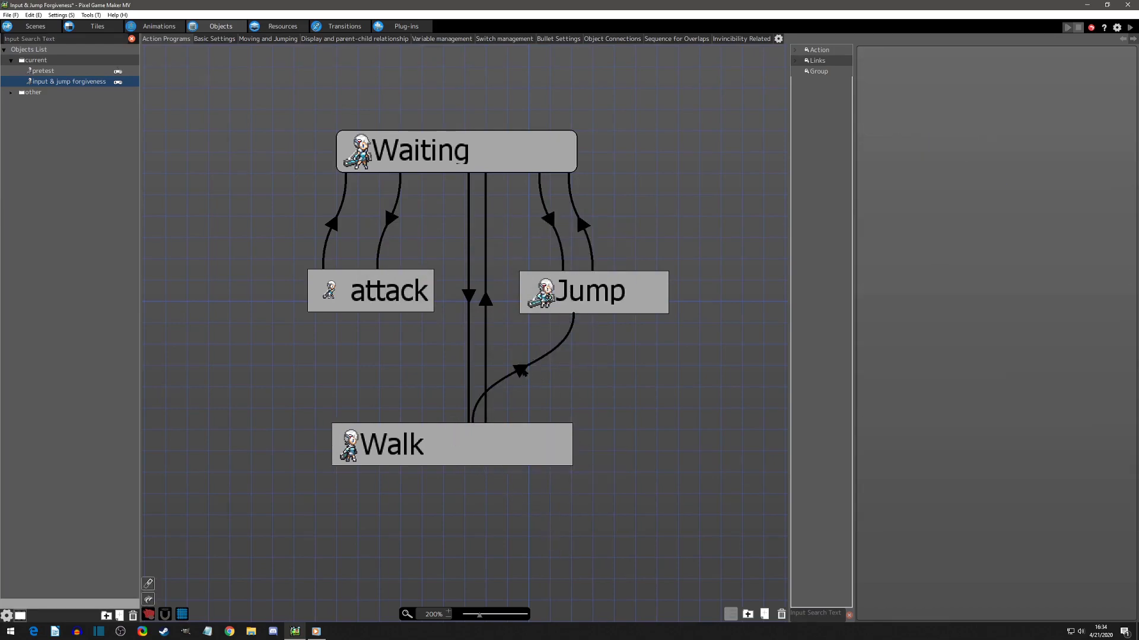
left_click(520, 372)
left_click_drag(472, 425, 541, 425)
Copy the Waiting-to-attack link, paste it from Walk to attack, and shift its start point away from the Waiting–Walk links
right_click(388, 214)
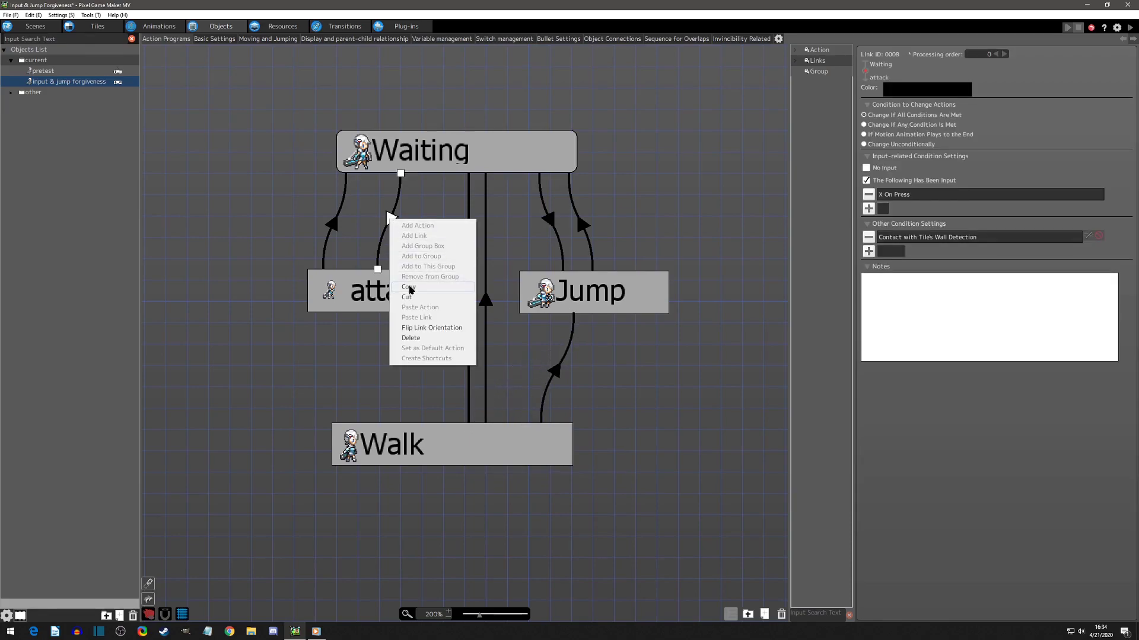
left_click(422, 327)
left_click(394, 440)
right_click(393, 440)
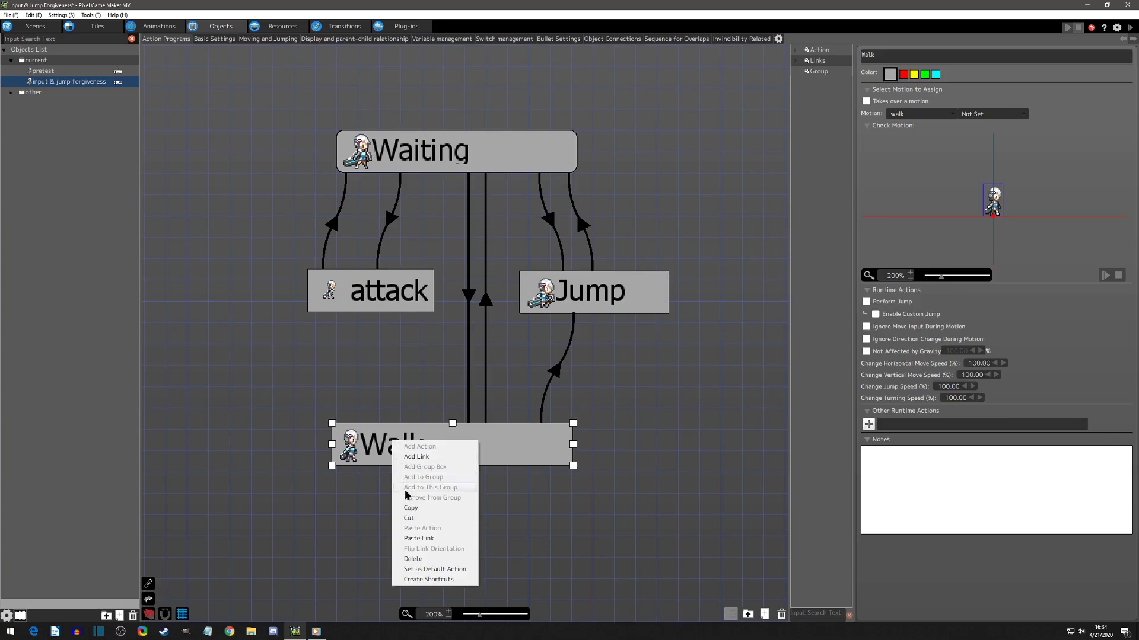
left_click(418, 538)
left_click(394, 305)
left_click(413, 370)
left_click_drag(441, 423, 411, 423)
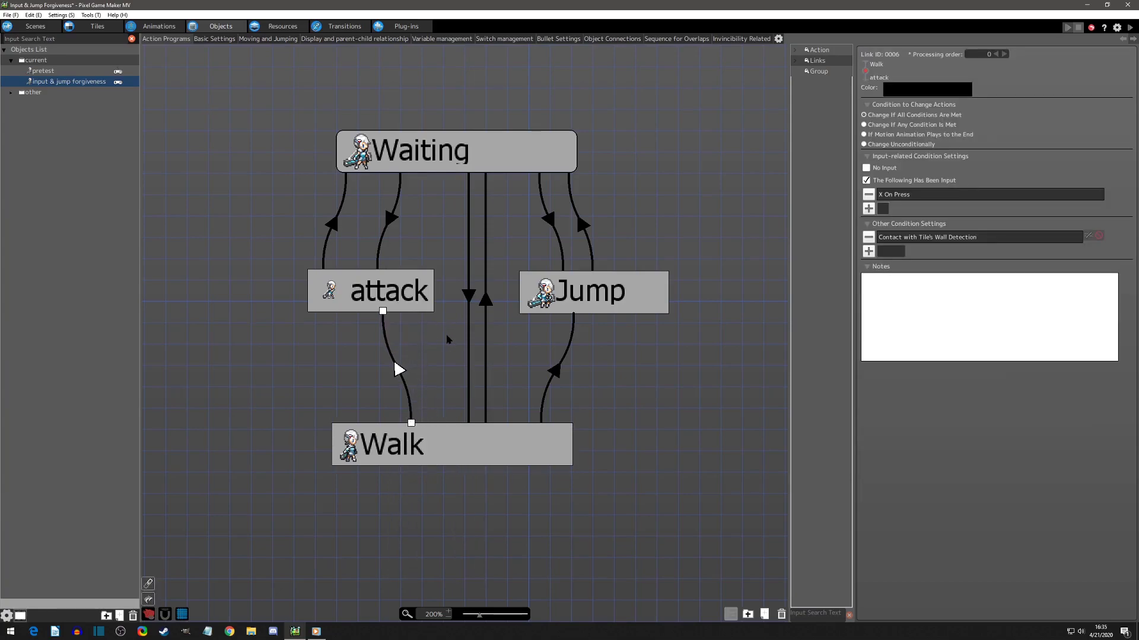
left_click(438, 354)
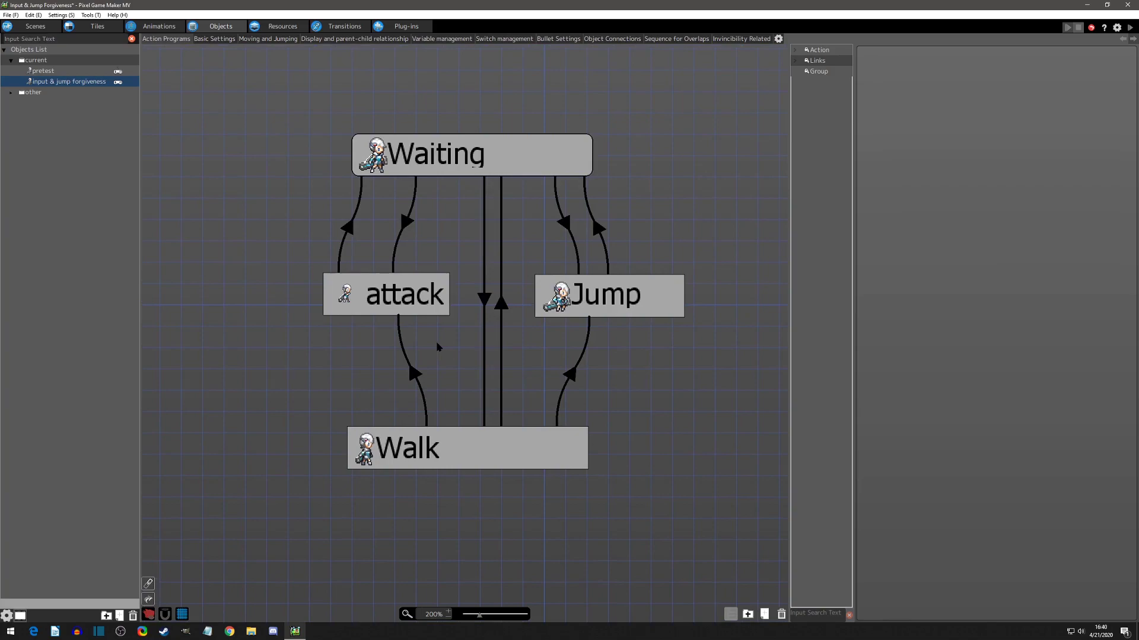
middle_click_drag(437, 347, 663, 351)
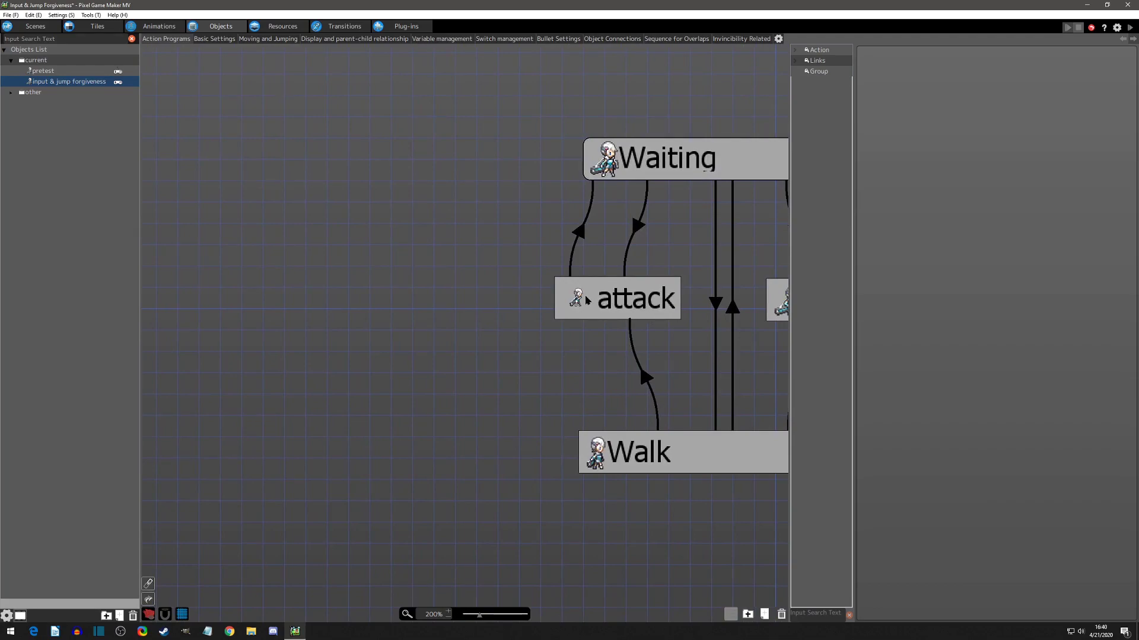
Delete the link from attack to Waiting, and place a copy of the attack action beside the original
left_click(579, 230)
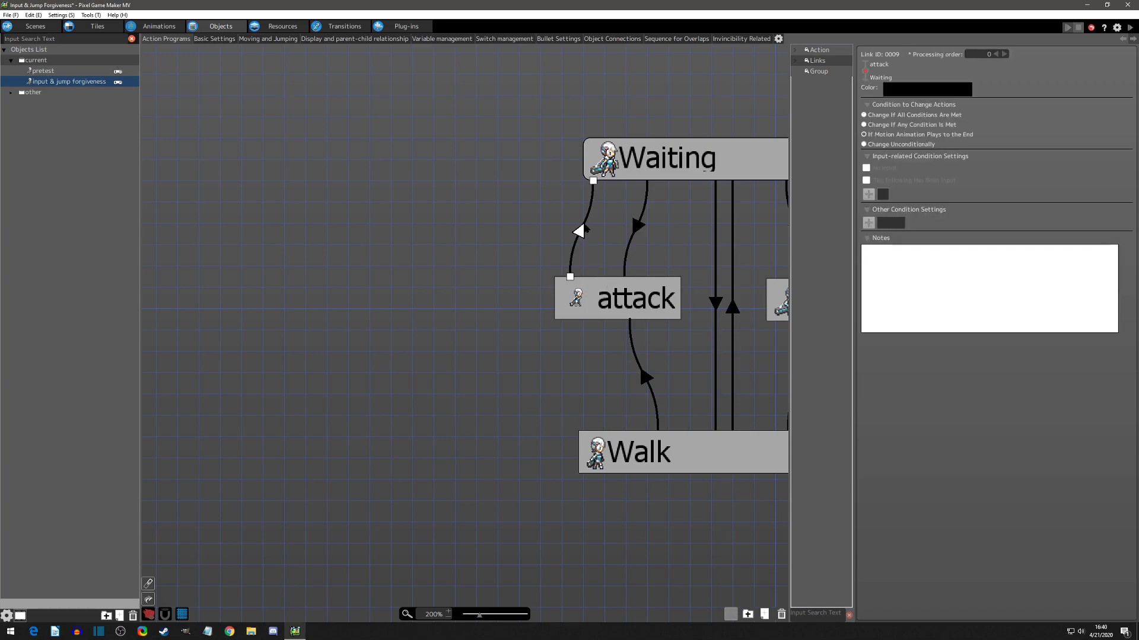
left_click(610, 202)
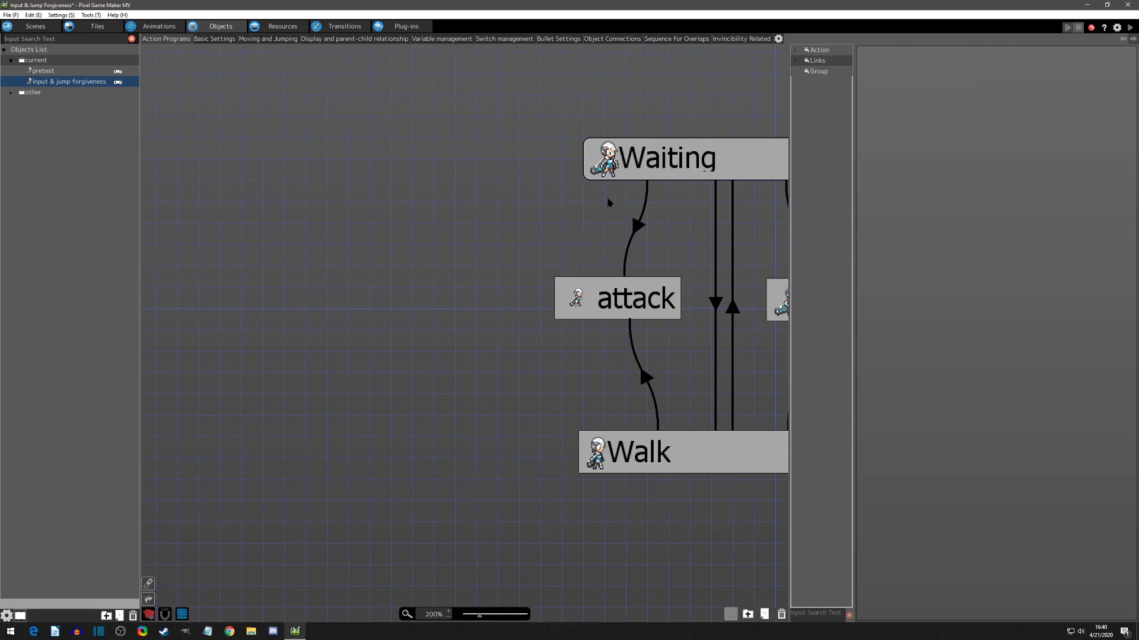
left_click(605, 287)
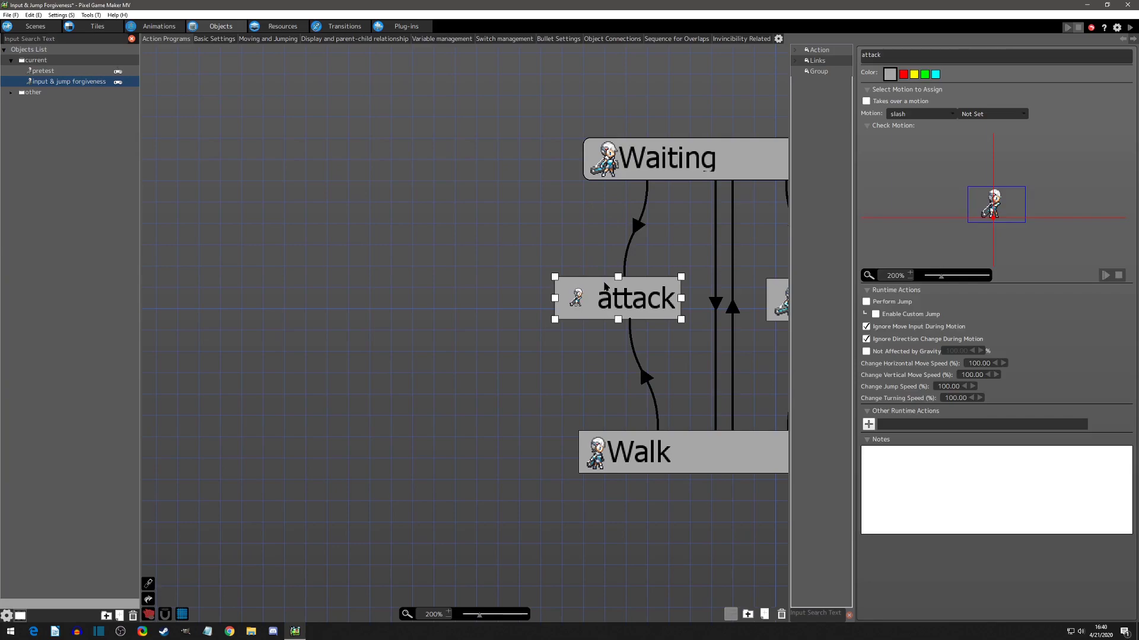
key("ctrl+c")
key("ctrl+v")
left_click(432, 302)
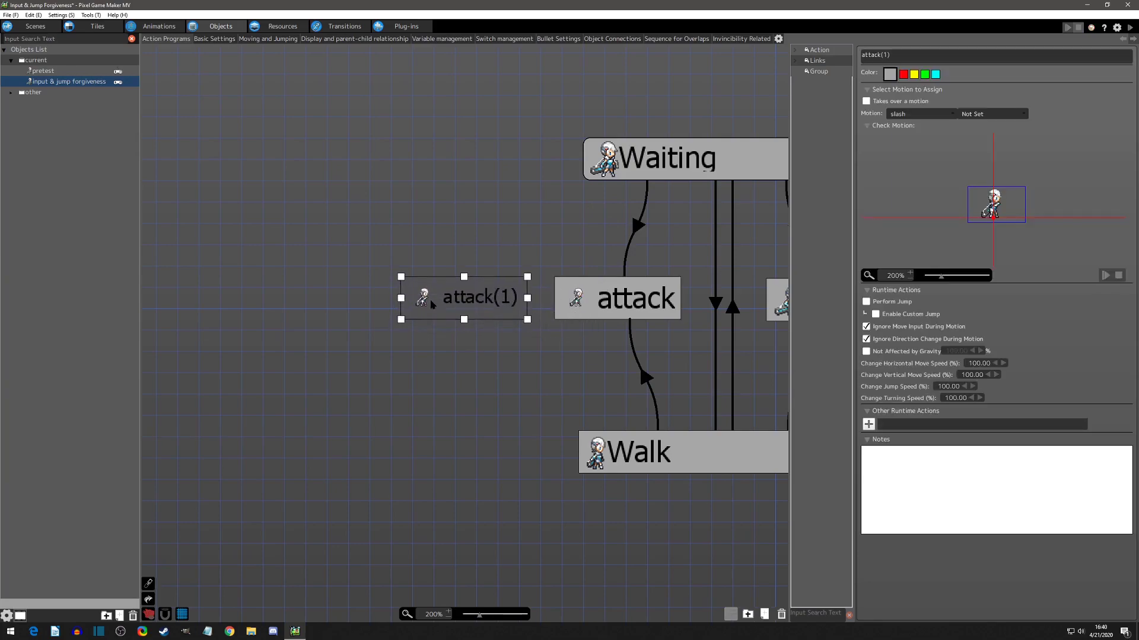
Rename the copied attack action to "continue combo?", widen its box to fit the name, and nudge it closer to attack
left_click(905, 55)
type("continue combo?")
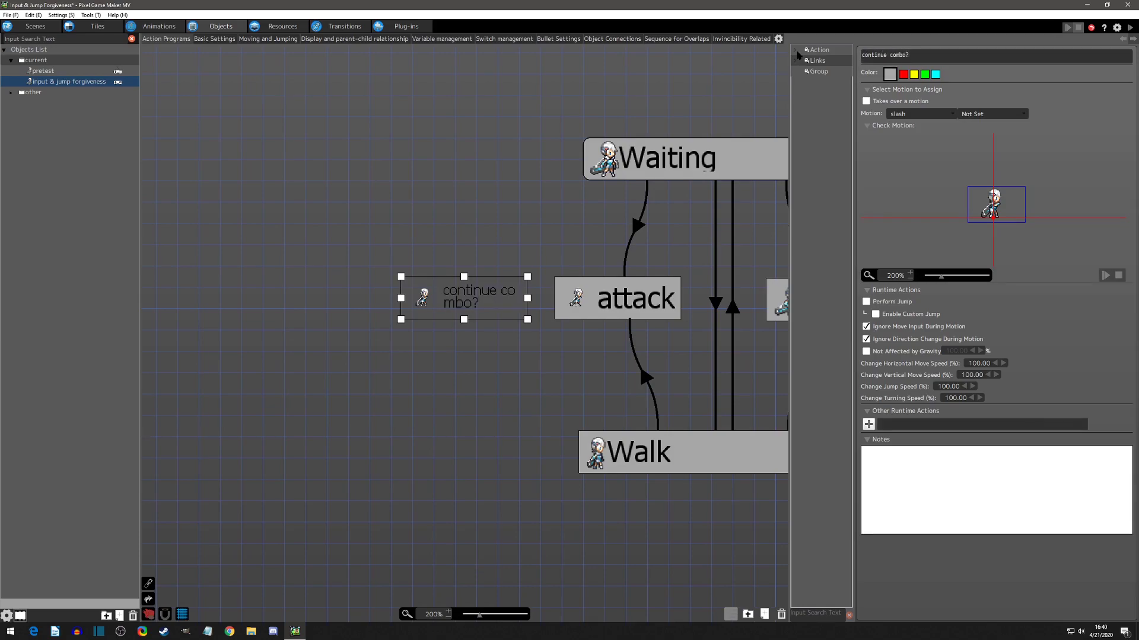
left_click_drag(380, 298, 358, 299)
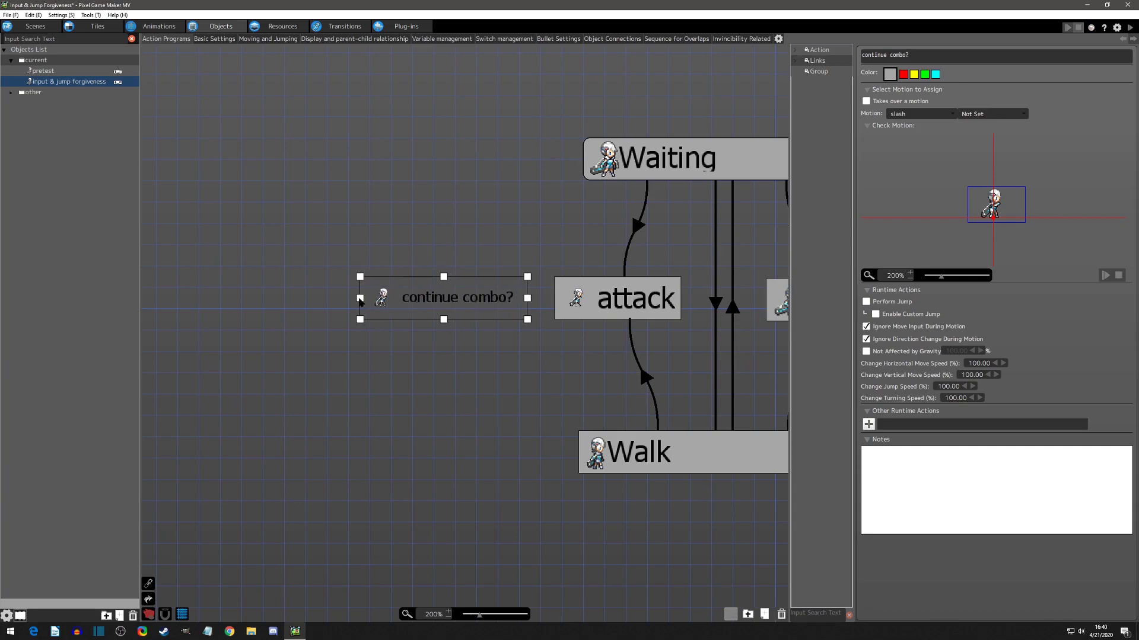
left_click_drag(445, 300, 454, 300)
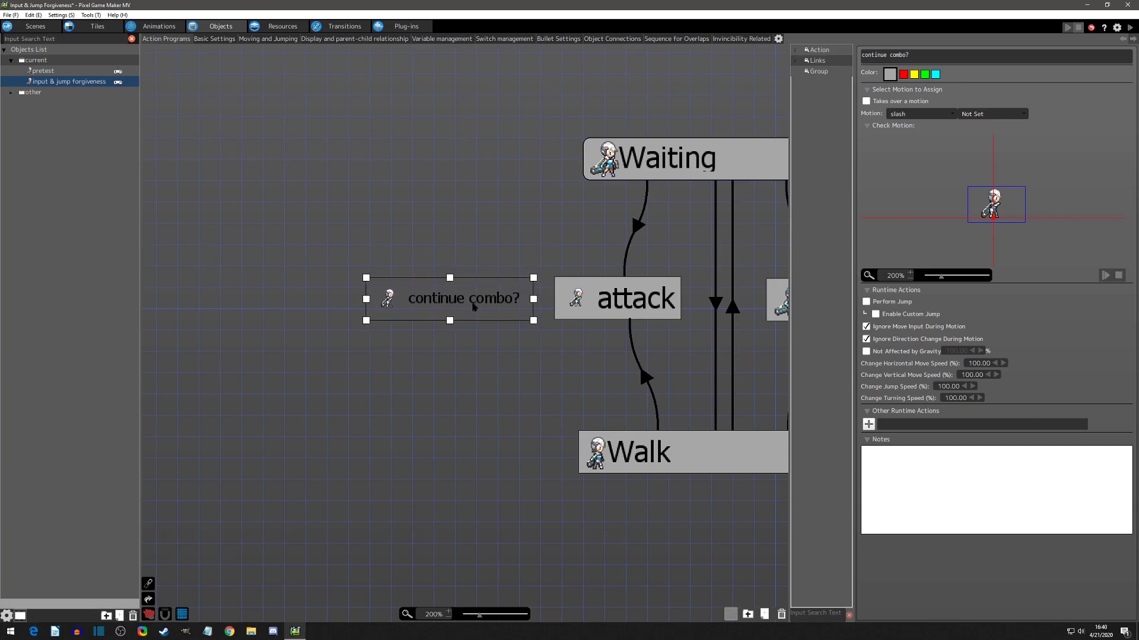
Link attack to continue combo? and set the link's change condition to If Motion Animation Plays to the End
left_click(566, 298)
right_click(570, 297)
left_click(581, 315)
left_click(521, 300)
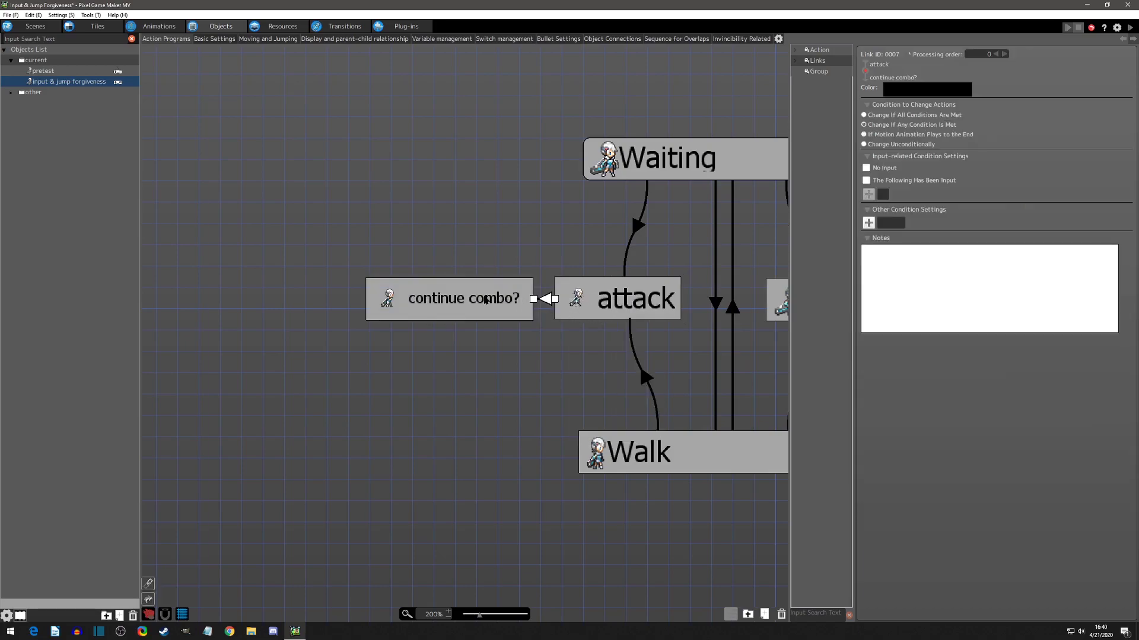
left_click(864, 134)
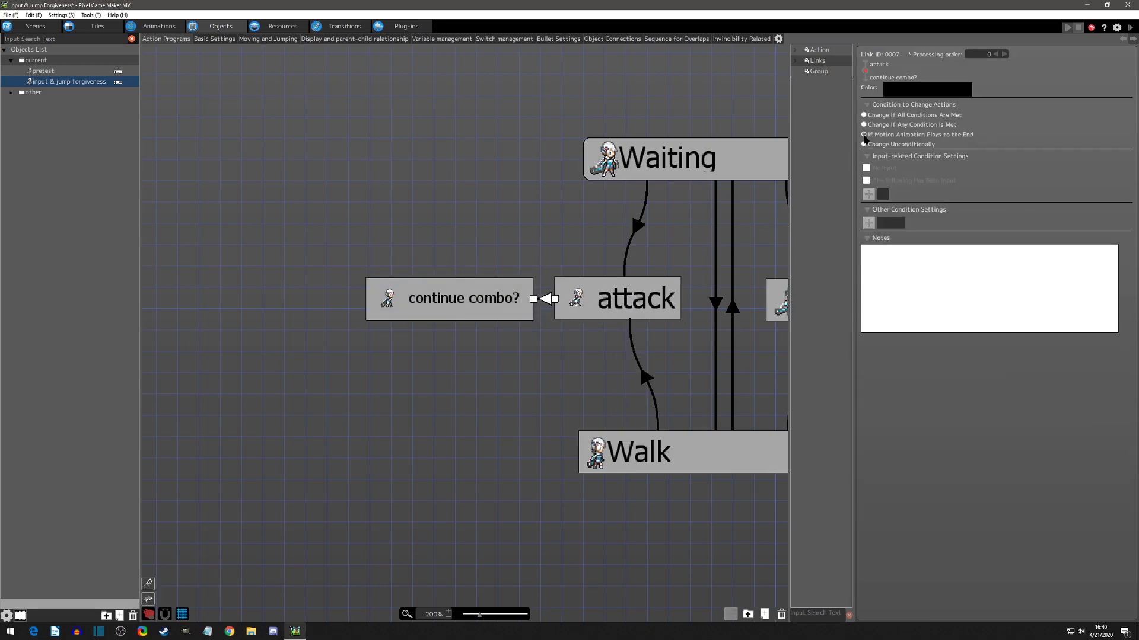
Enable Takes over a motion for the continue combo? action
left_click(593, 292)
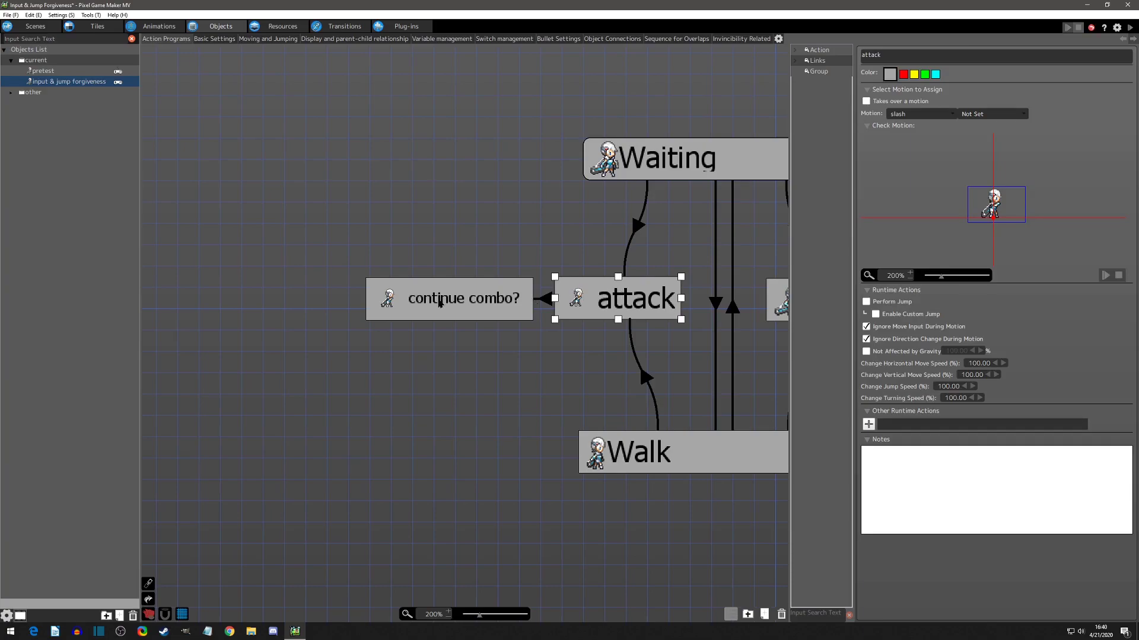
left_click(455, 305)
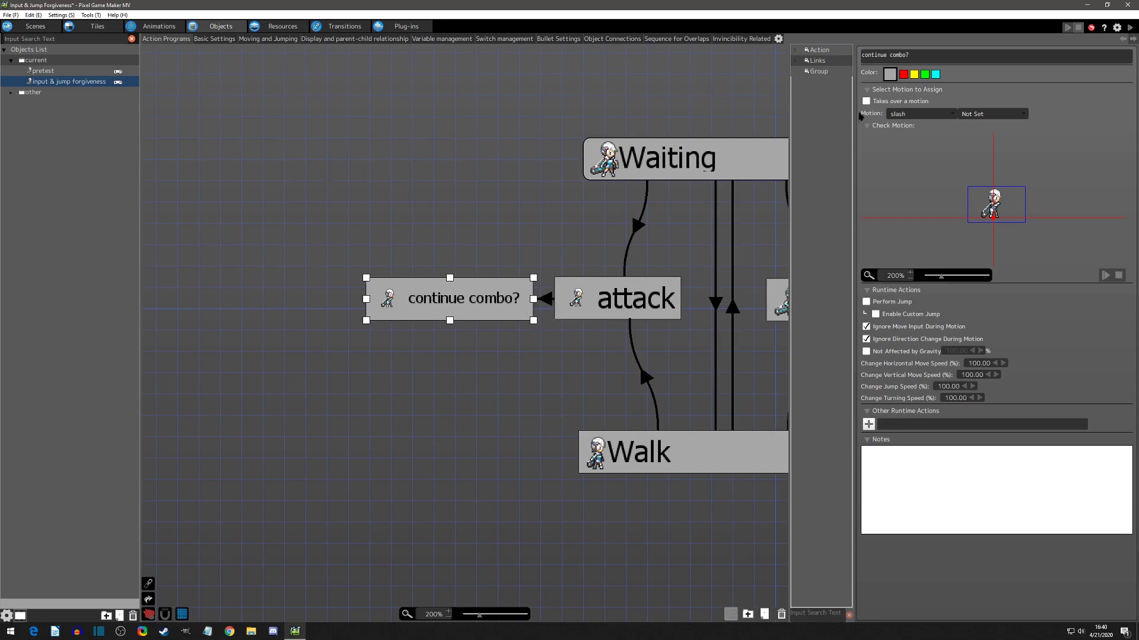
left_click(867, 102)
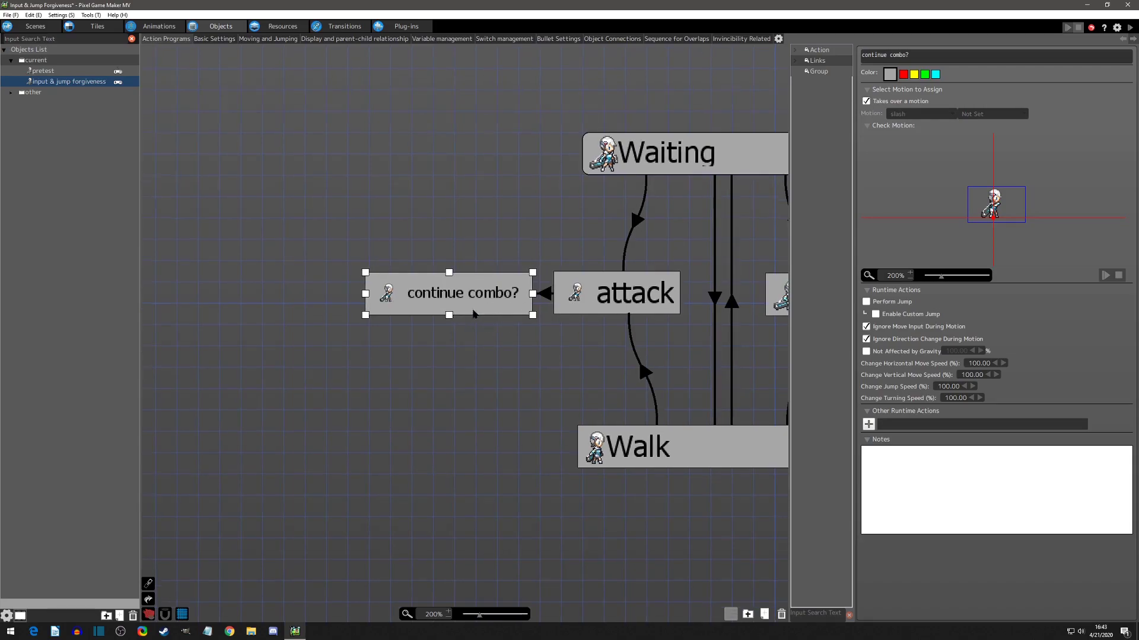
Duplicate the attack action, place the copy on the far side of continue combo?, and name it "attack 2"
left_click(608, 307)
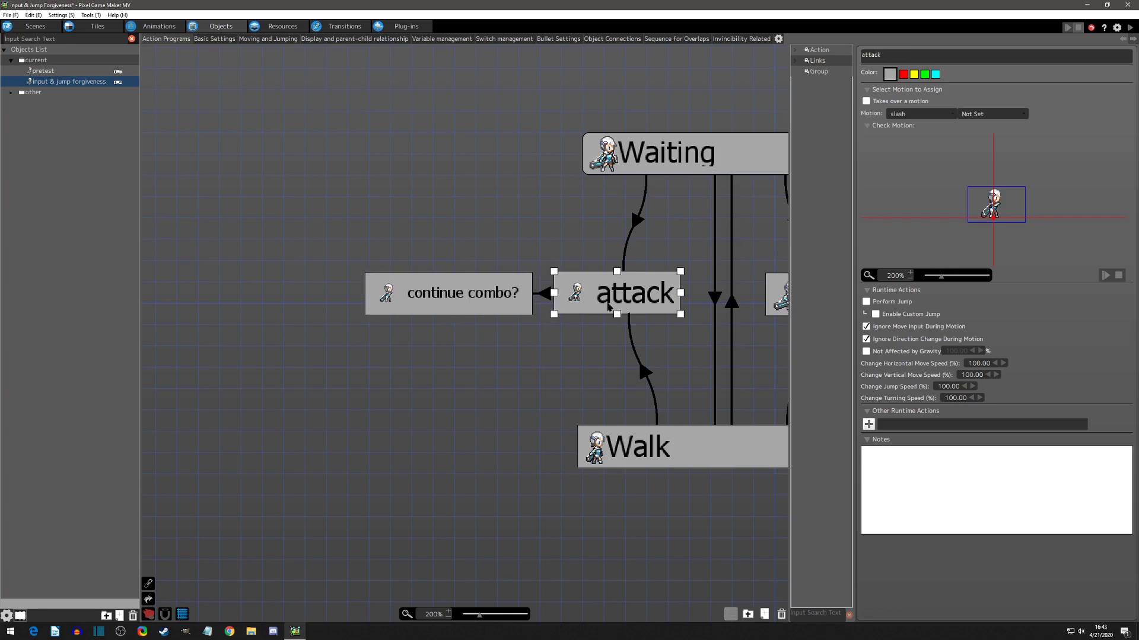
key("ctrl+c")
left_click(425, 343)
key("ctrl+v")
left_click_drag(375, 347, 263, 293)
triple_click(876, 55)
type("attack 2")
Rename the original attack action to "attack 1"
left_click(675, 277)
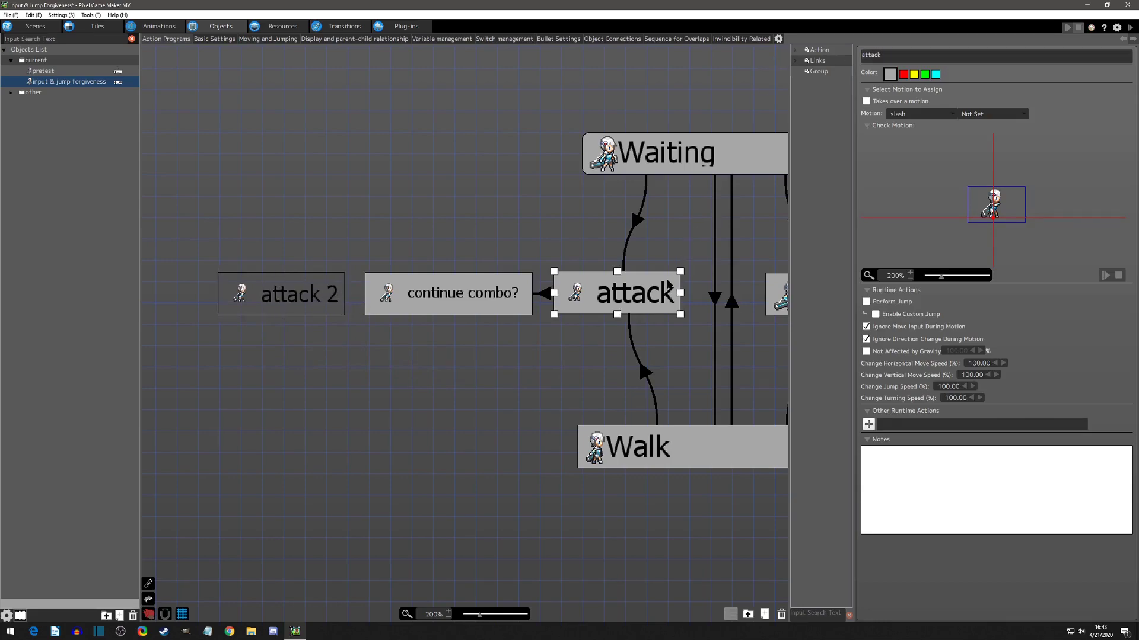
left_click(898, 57)
type("1")
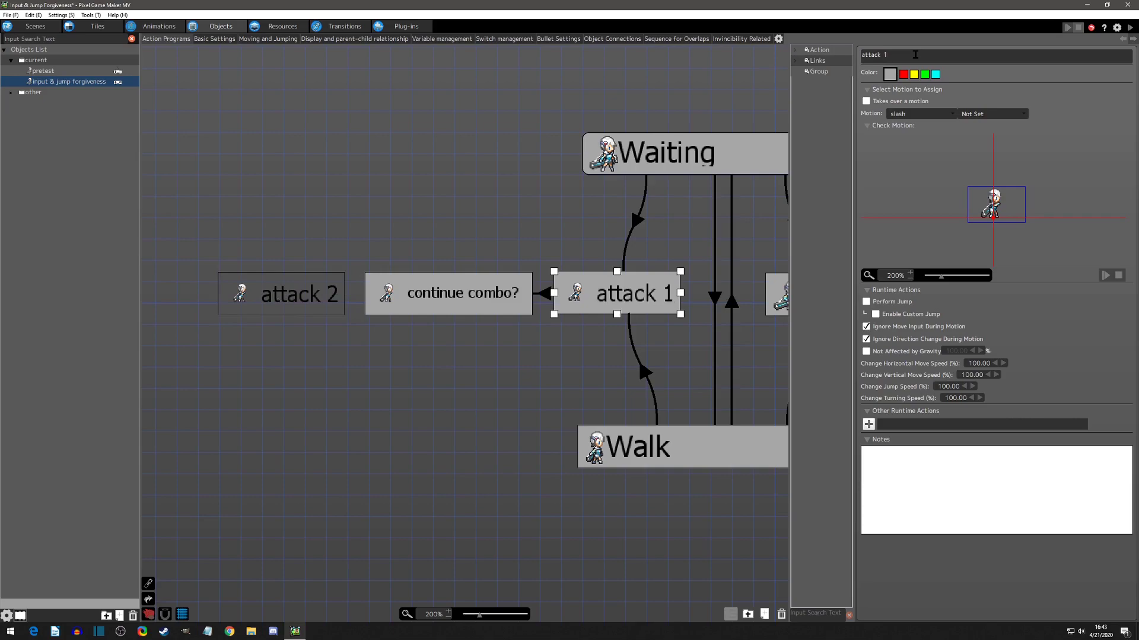
Link continue combo? to attack 2, and move attack 2 slightly further away from it
left_click(316, 298)
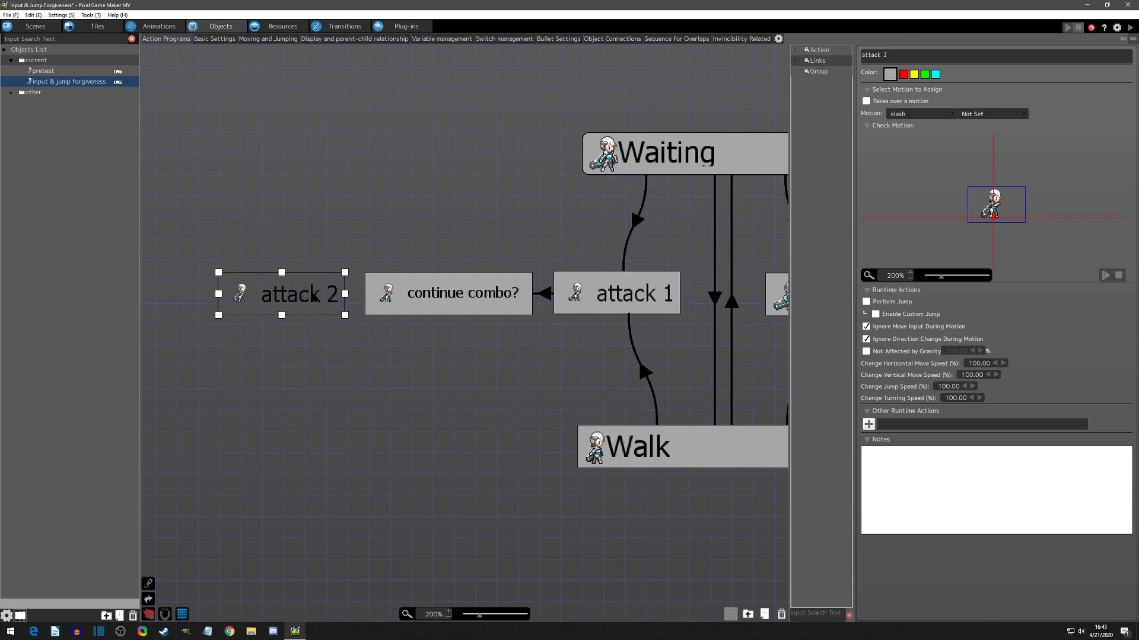
left_click(417, 301)
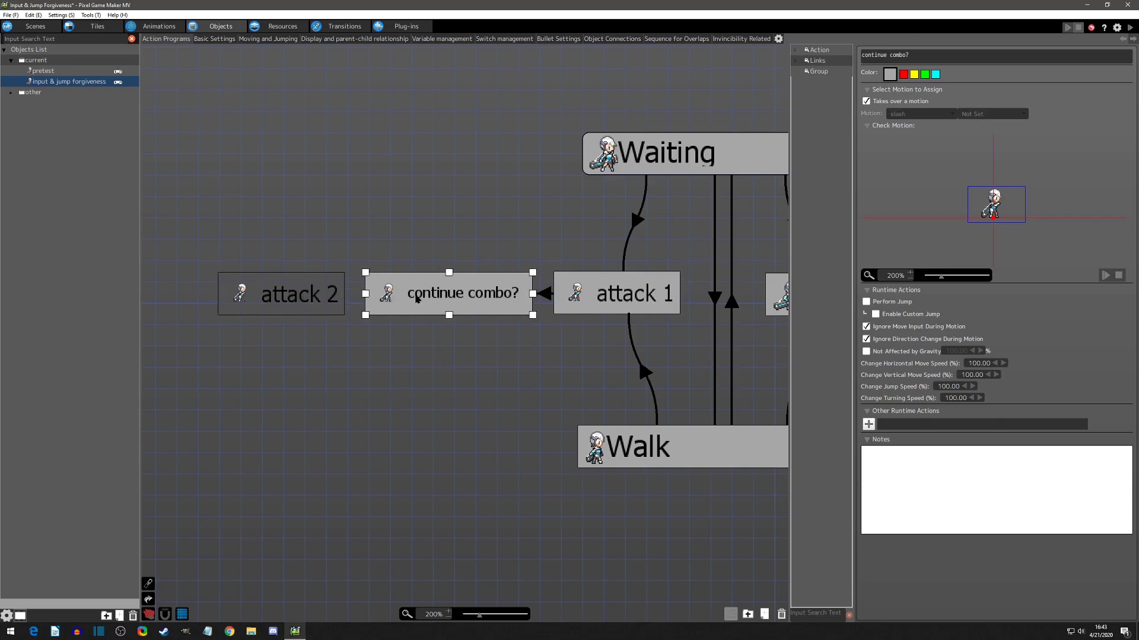
right_click(419, 297)
left_click(430, 309)
left_click(324, 296)
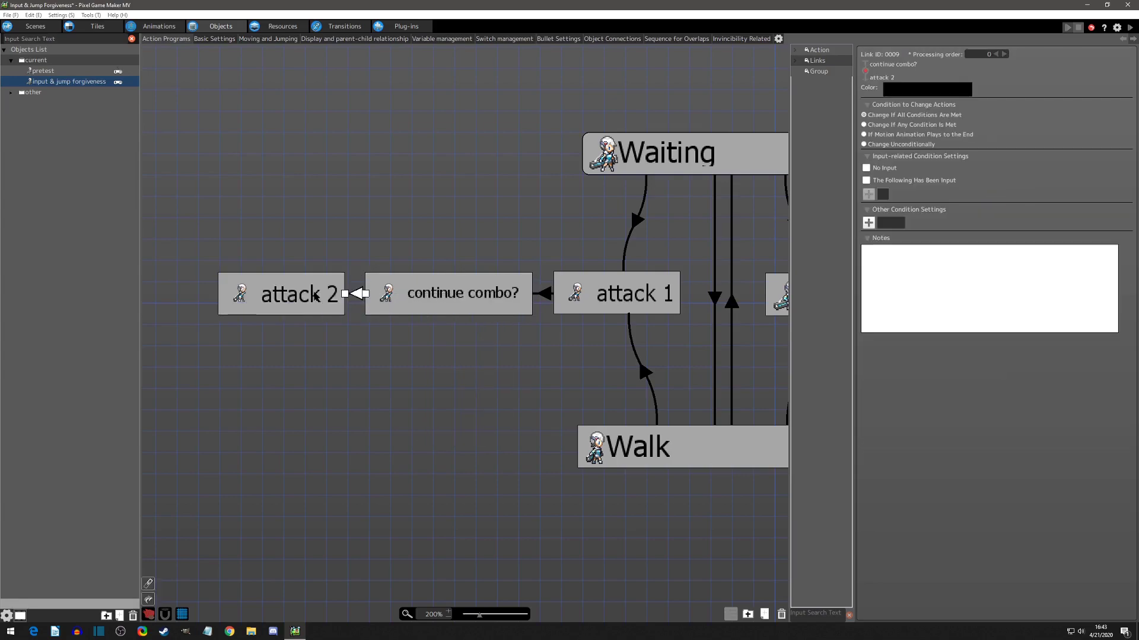
left_click_drag(324, 296, 306, 298)
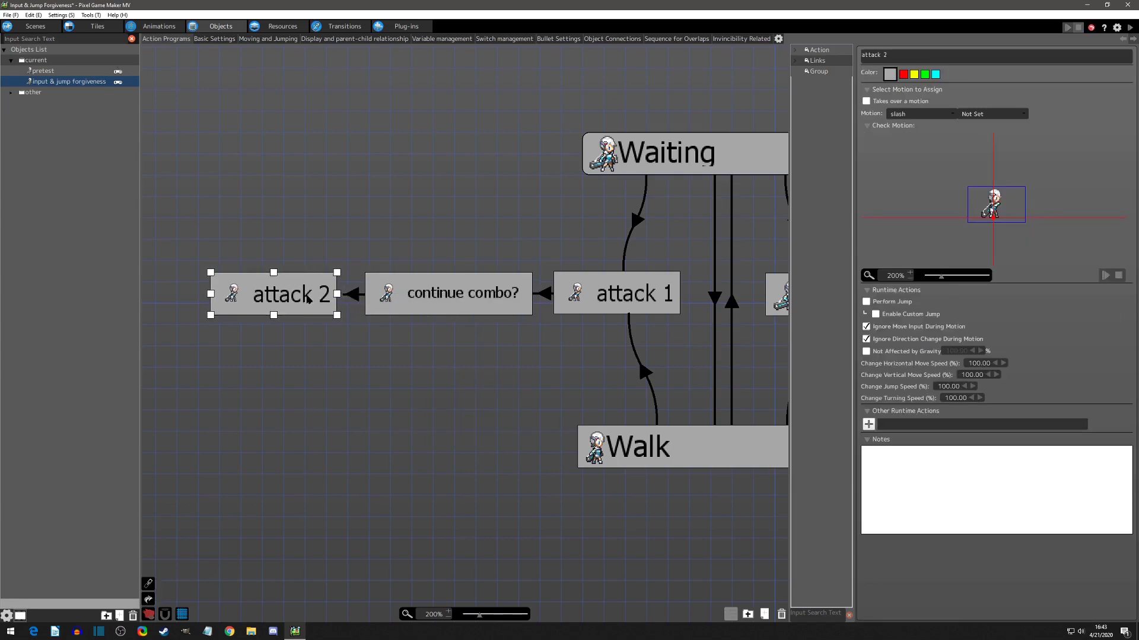
Add an input condition with control key X and trigger type On Press to the continue combo?-to-attack 2 link
left_click(354, 295)
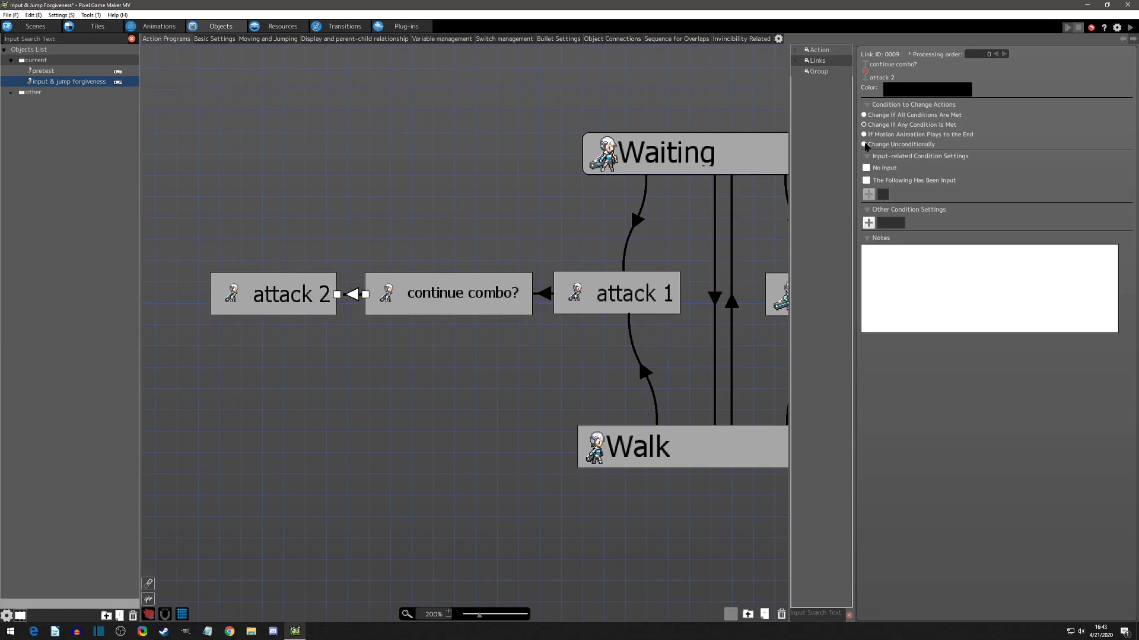
left_click(866, 179)
left_click(868, 194)
left_click(473, 230)
left_click(459, 259)
left_click(446, 307)
left_click(442, 316)
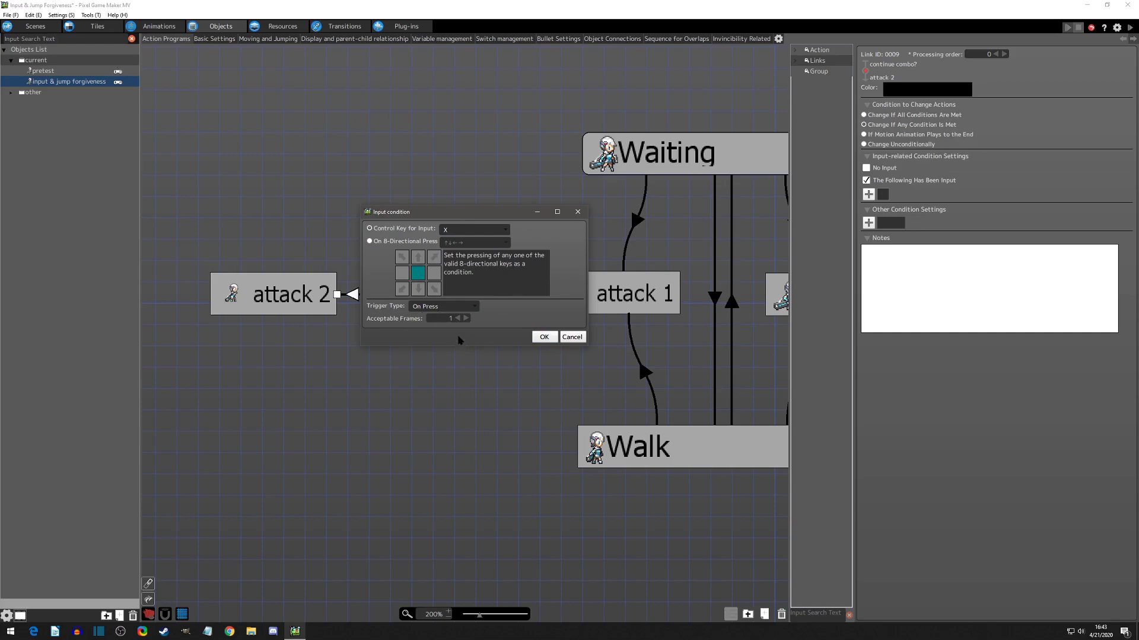
double_click(451, 319)
left_click(544, 336)
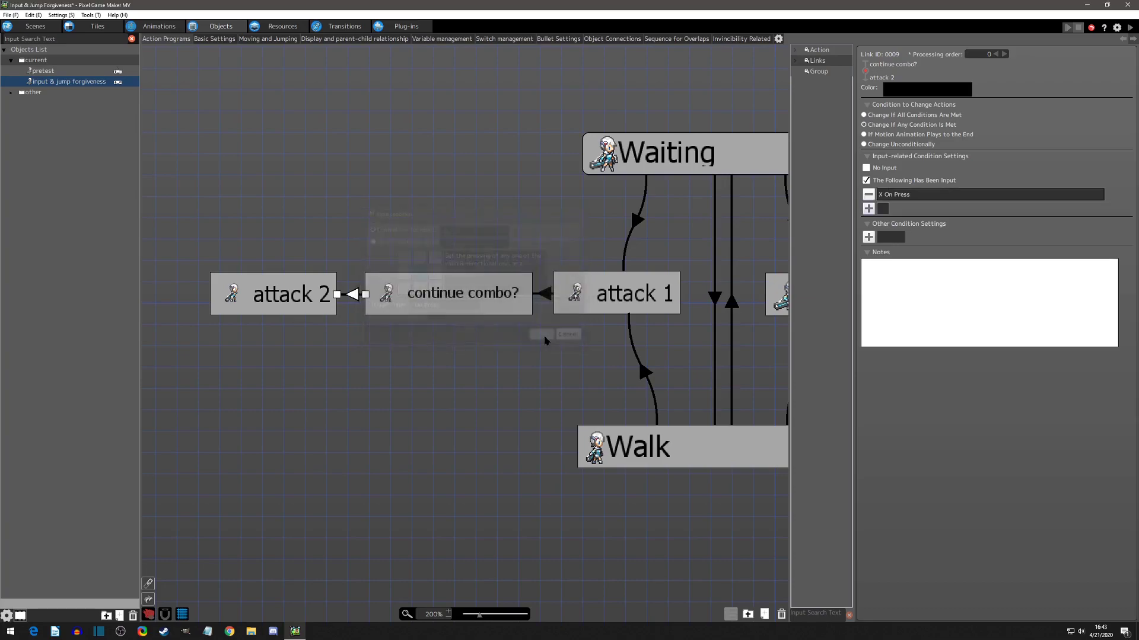
Assign the shoot motion to the attack 2 action
left_click(302, 299)
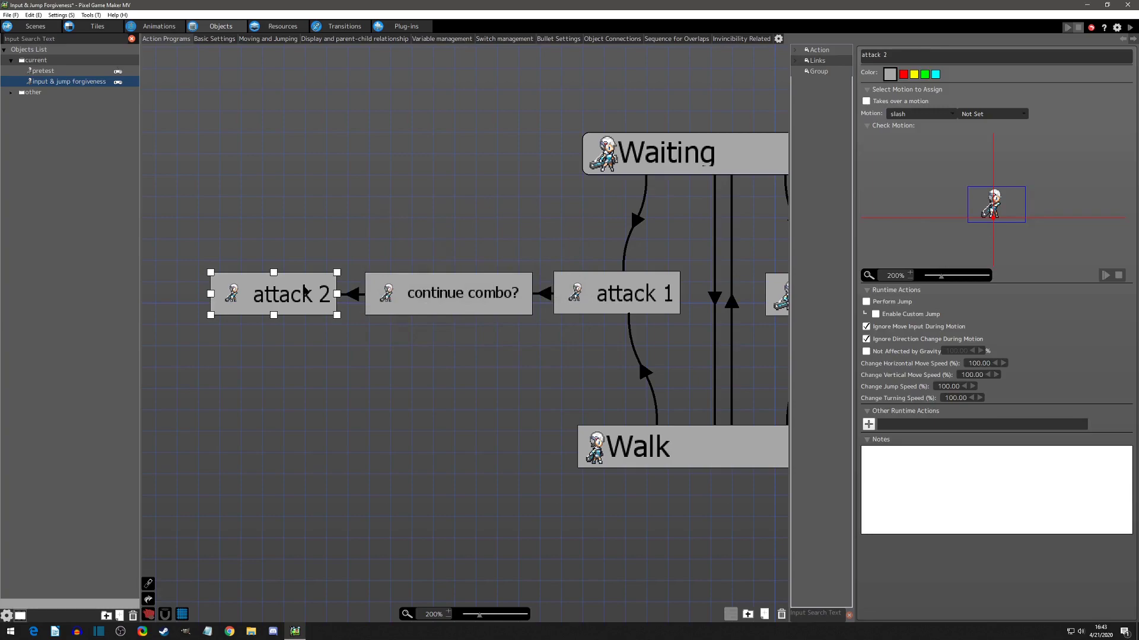
left_click(911, 118)
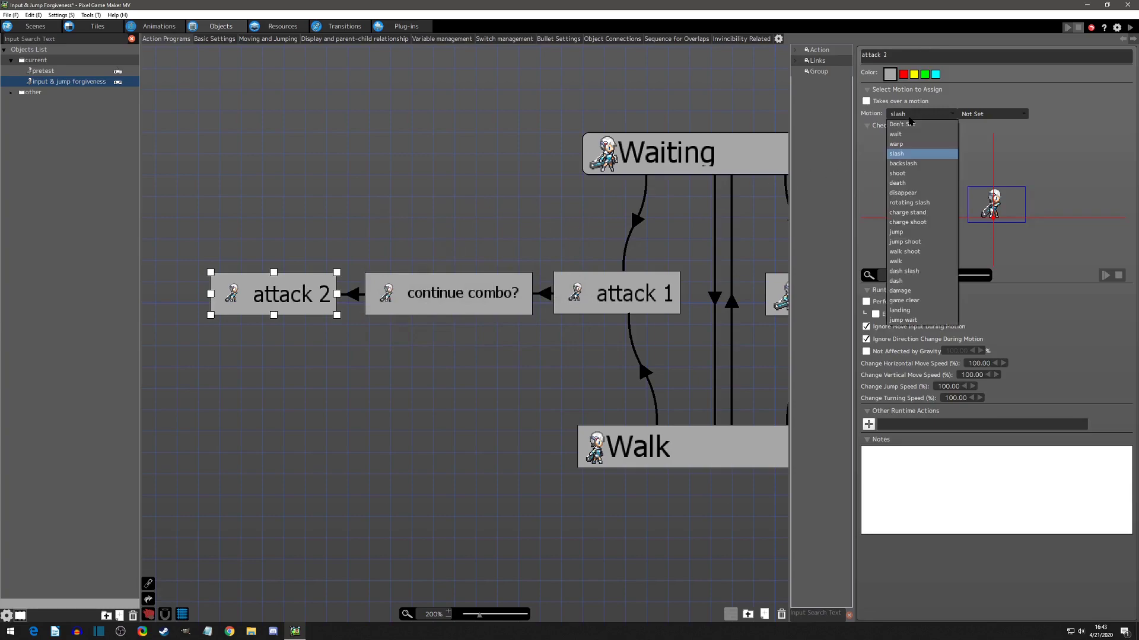
left_click(911, 176)
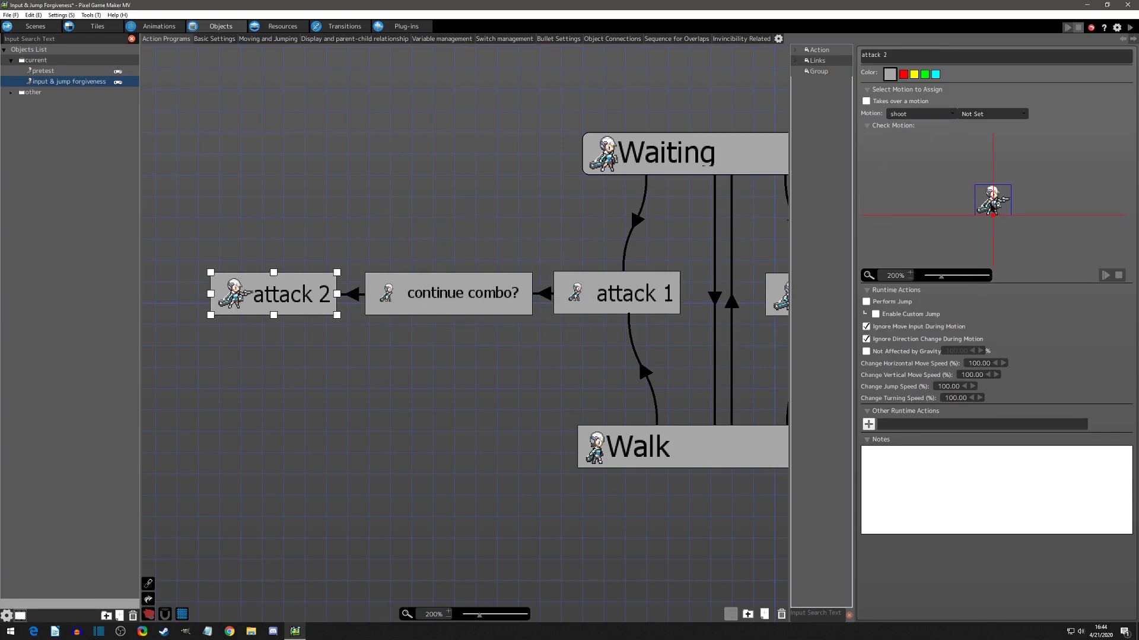
Create a link from continue combo? back to Waiting
left_click(462, 294)
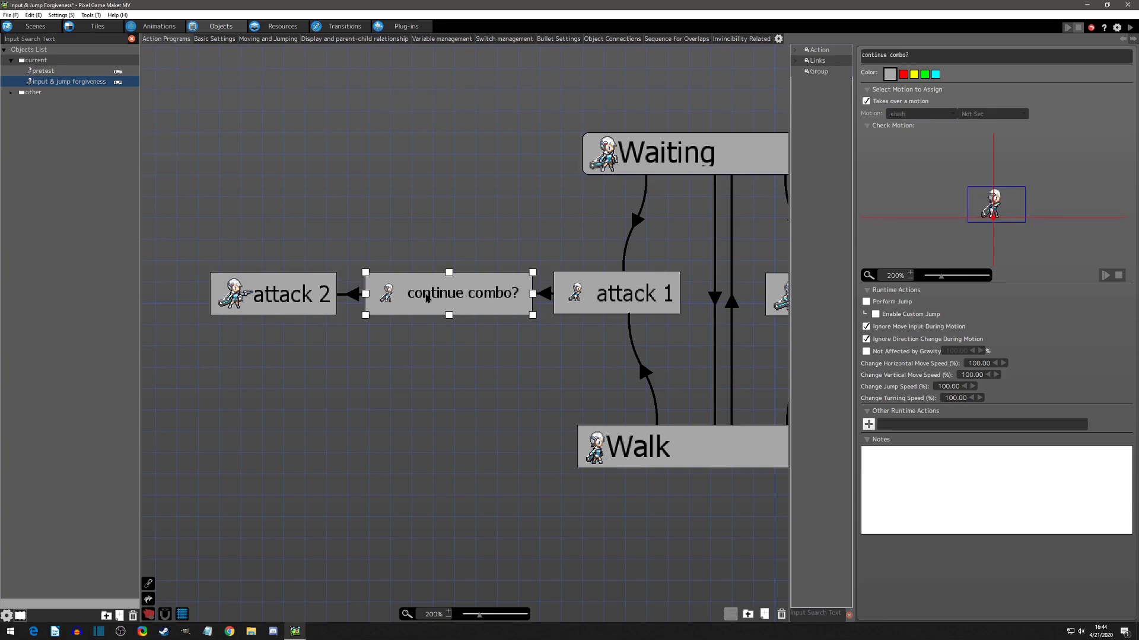
right_click(449, 285)
left_click(481, 300)
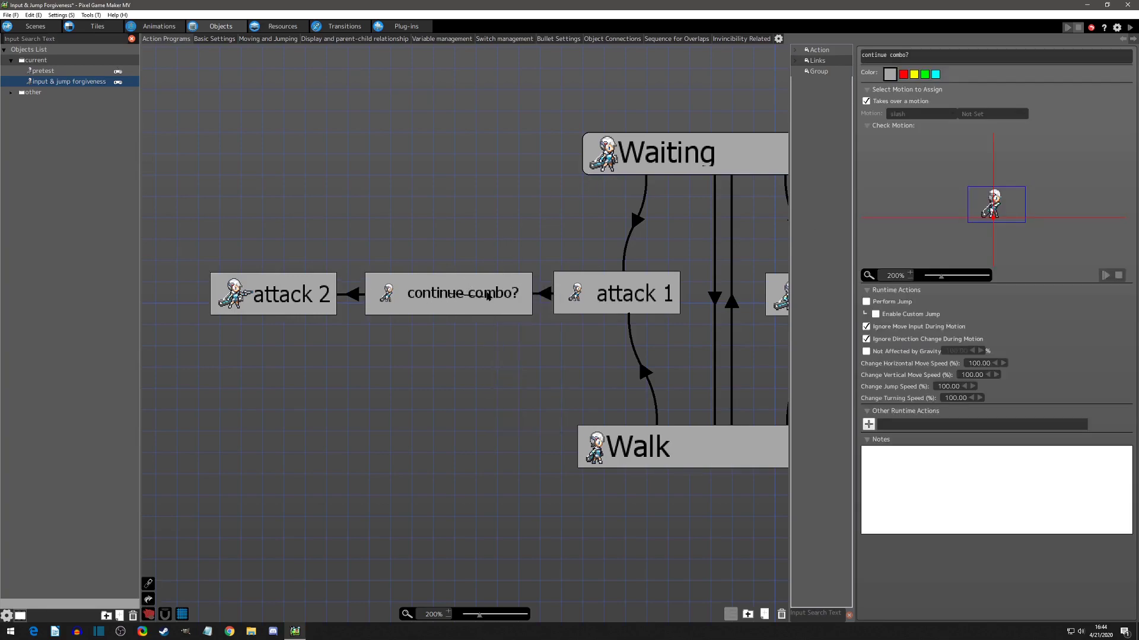
left_click(599, 168)
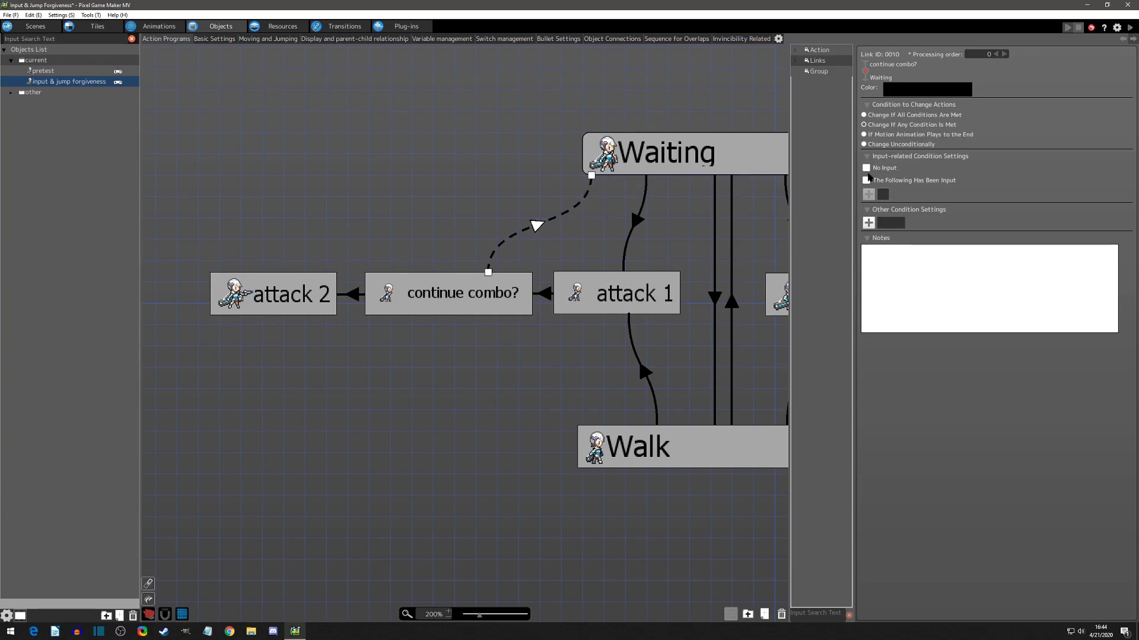
Add an After Certain Time Passes condition with a fraction-of-a-second time to the continue combo?-to-Waiting link
left_click(868, 223)
left_click(245, 238)
left_click(479, 158)
type("0.")
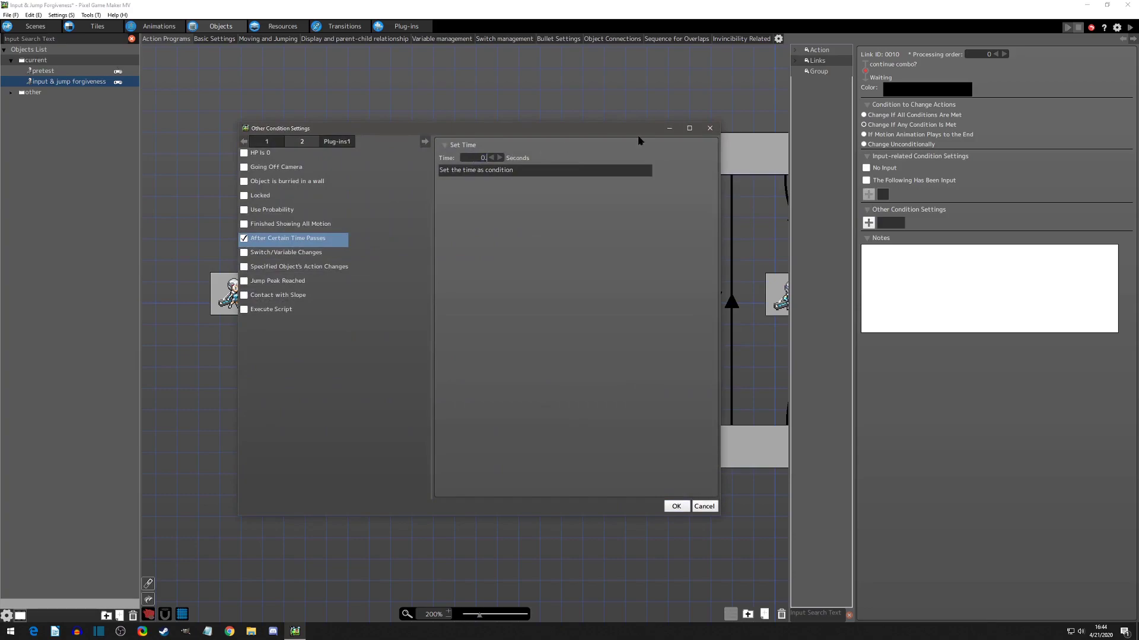
key("Return")
left_click(676, 506)
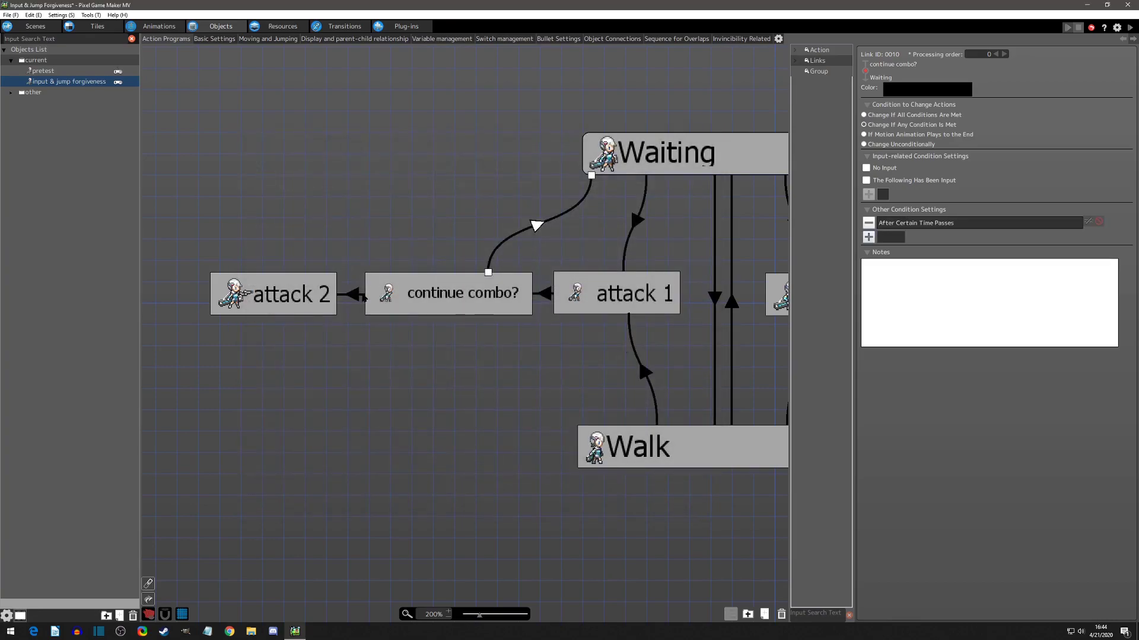
Shift the end point of the continue combo?-to-Waiting link slightly along the Waiting box
left_click(359, 298)
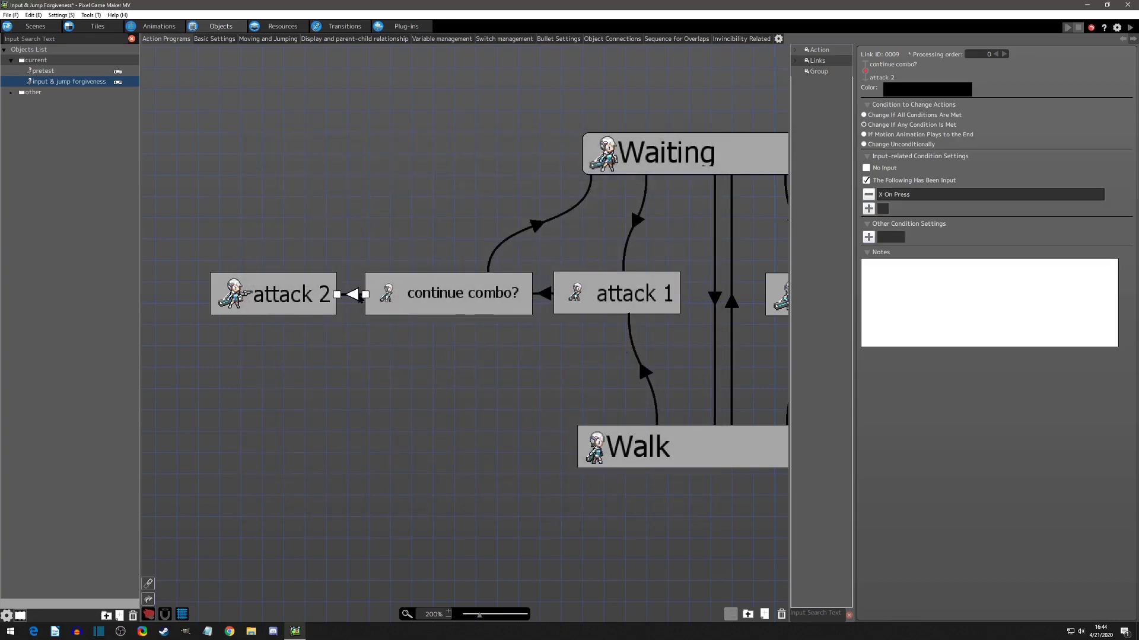
left_click(540, 229)
mouse_move(591, 175)
left_mouse_down()
mouse_move(667, 166)
mouse_move(595, 176)
left_mouse_up()
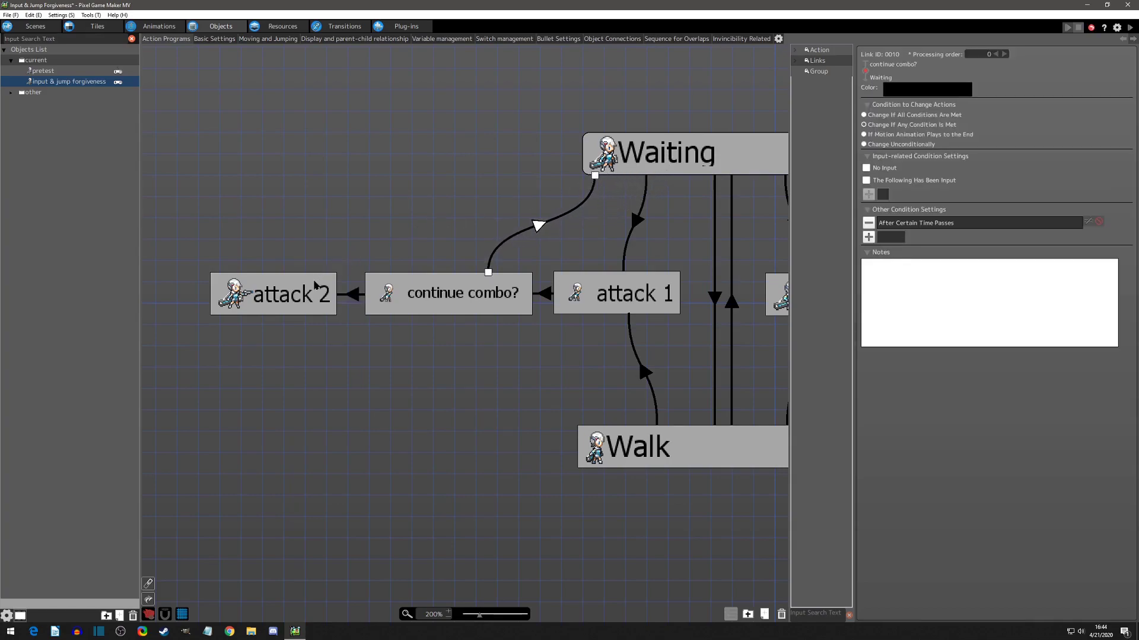
Link attack 2 to Waiting, move its end point to Waiting's side edge, and set the condition to If Motion Animation Plays to the End
left_click(315, 285)
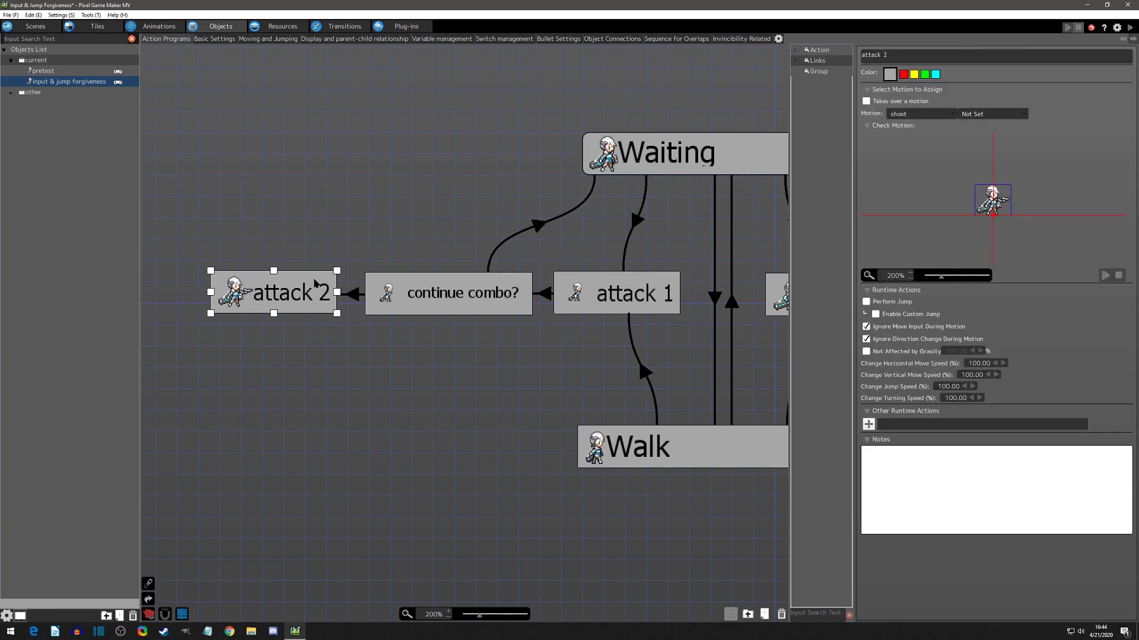
right_click(315, 286)
left_click(323, 299)
left_click(593, 159)
left_click_drag(636, 176, 582, 162)
left_click(863, 134)
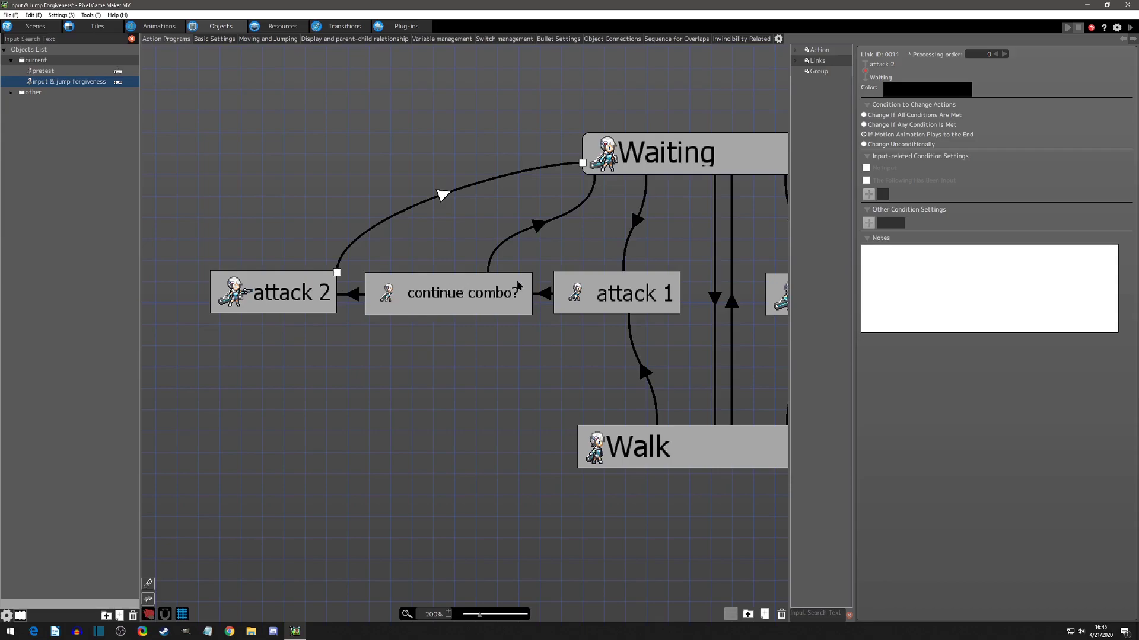
middle_click_drag(508, 386, 453, 218)
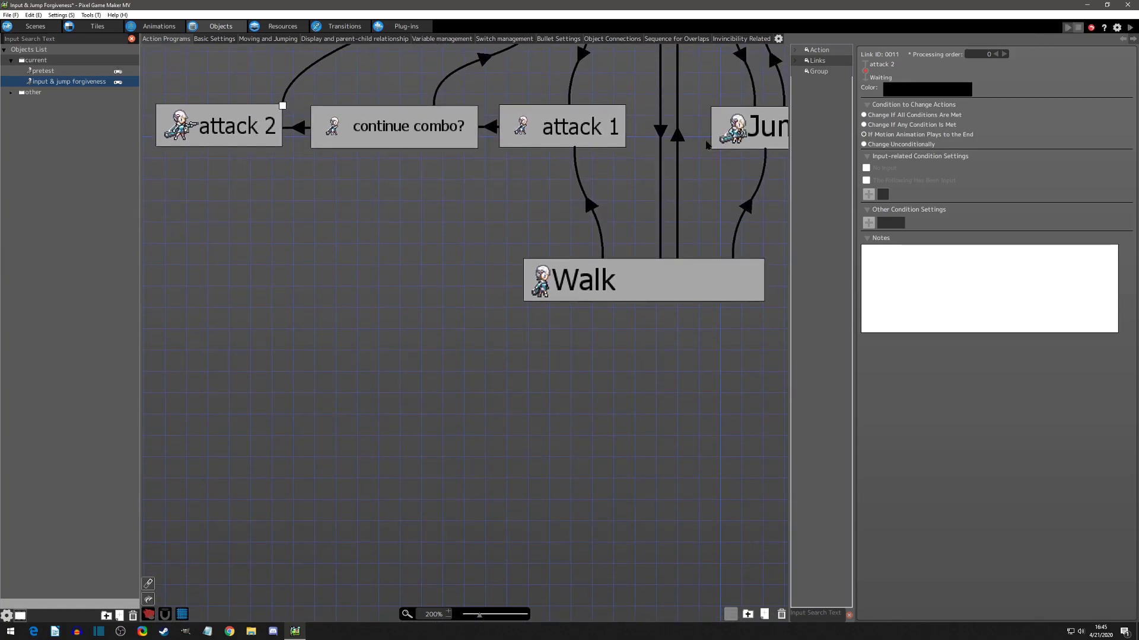
Test-play the game beside the action diagram, walking the character both ways and attacking, and close the test window
middle_click_drag(668, 172, 663, 242)
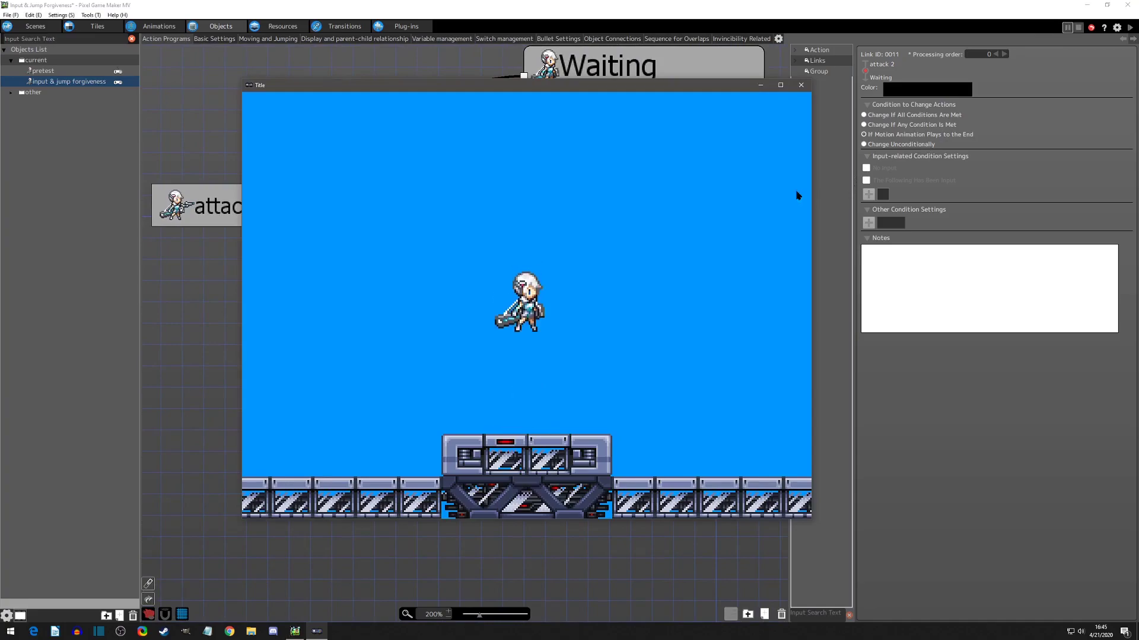
left_click_drag(614, 90, 999, 89)
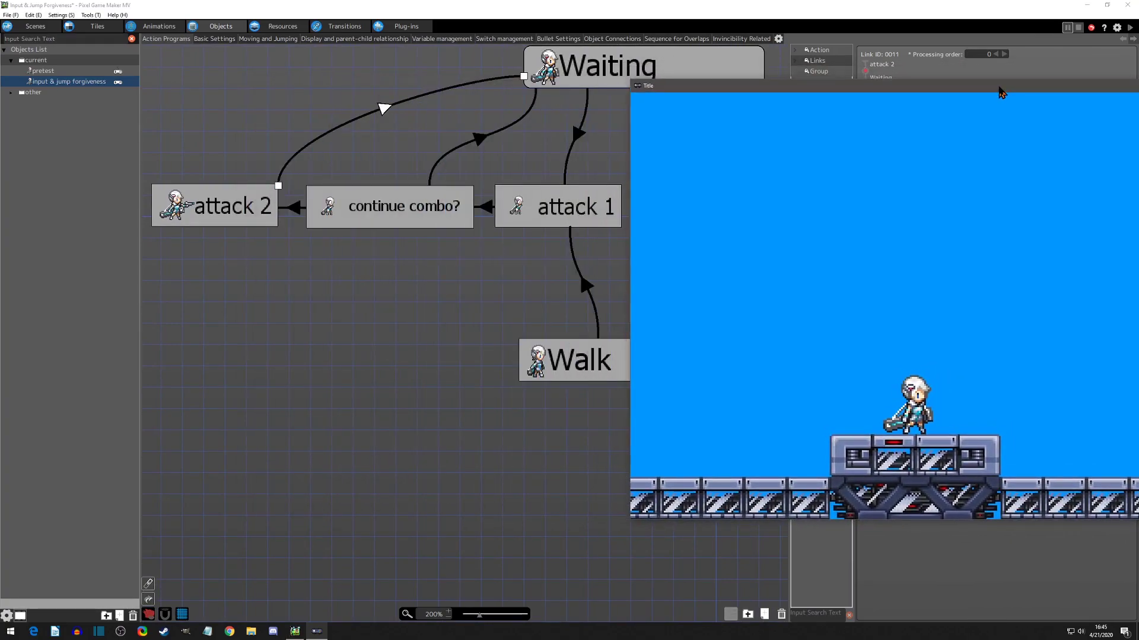
key("Right")
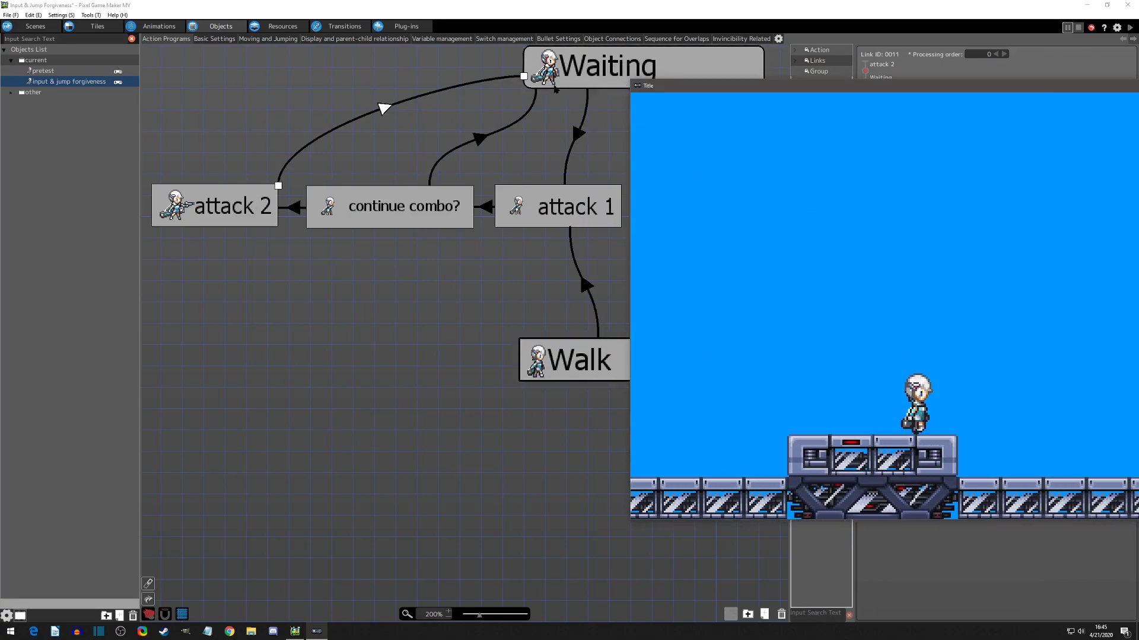
key("Left")
key("z")
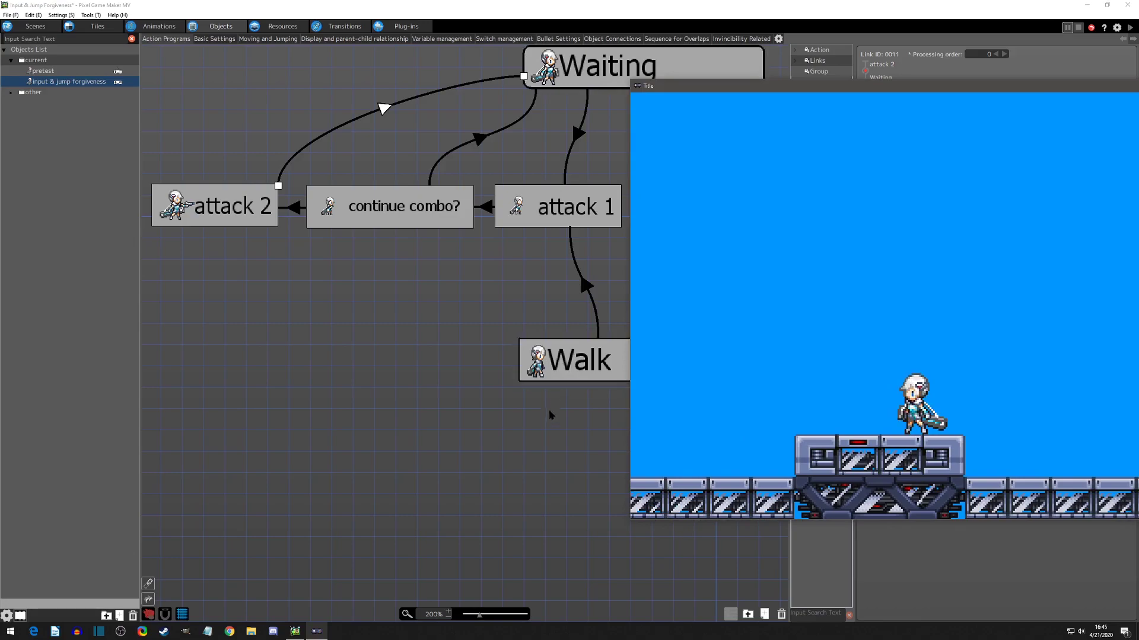
key("Left")
key("Right")
key("Left")
key("Right")
key("Right")
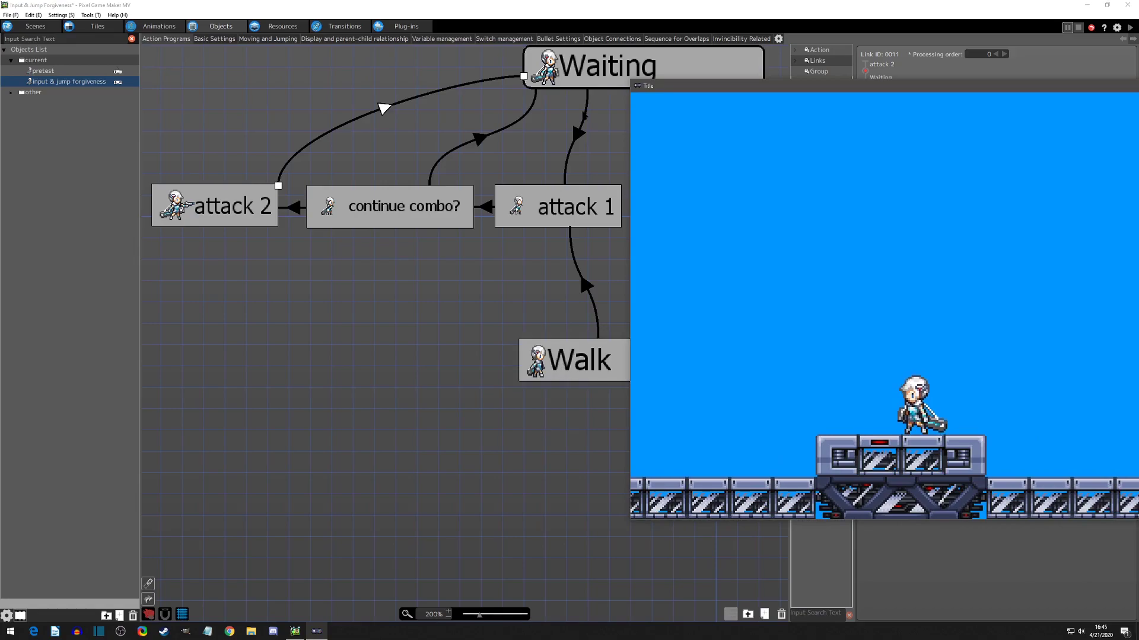
key("z")
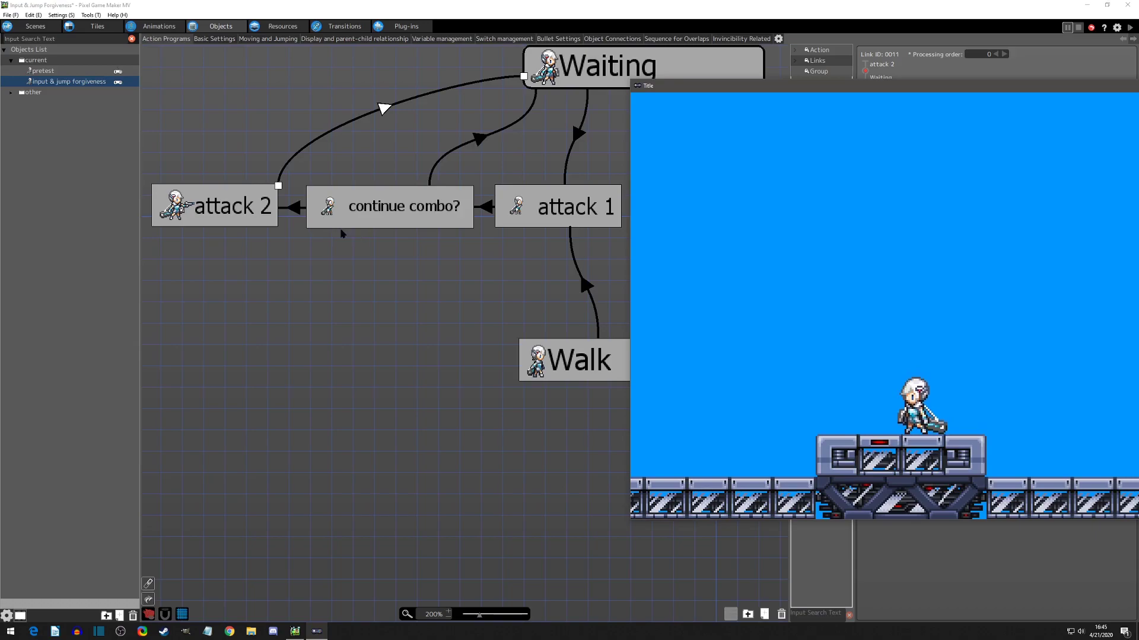
left_click_drag(879, 93, 676, 99)
left_click(987, 94)
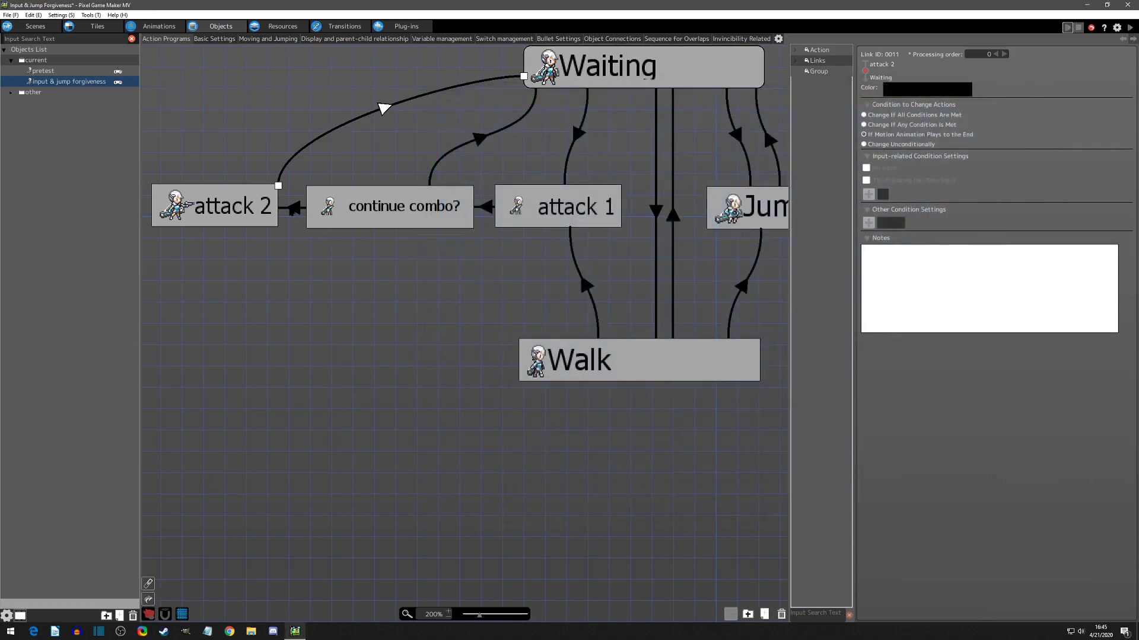
Set the processing order of the continue combo?-to-attack 2 link to 1 and check the conditions of the continue combo?-to-Waiting link
left_click(299, 208)
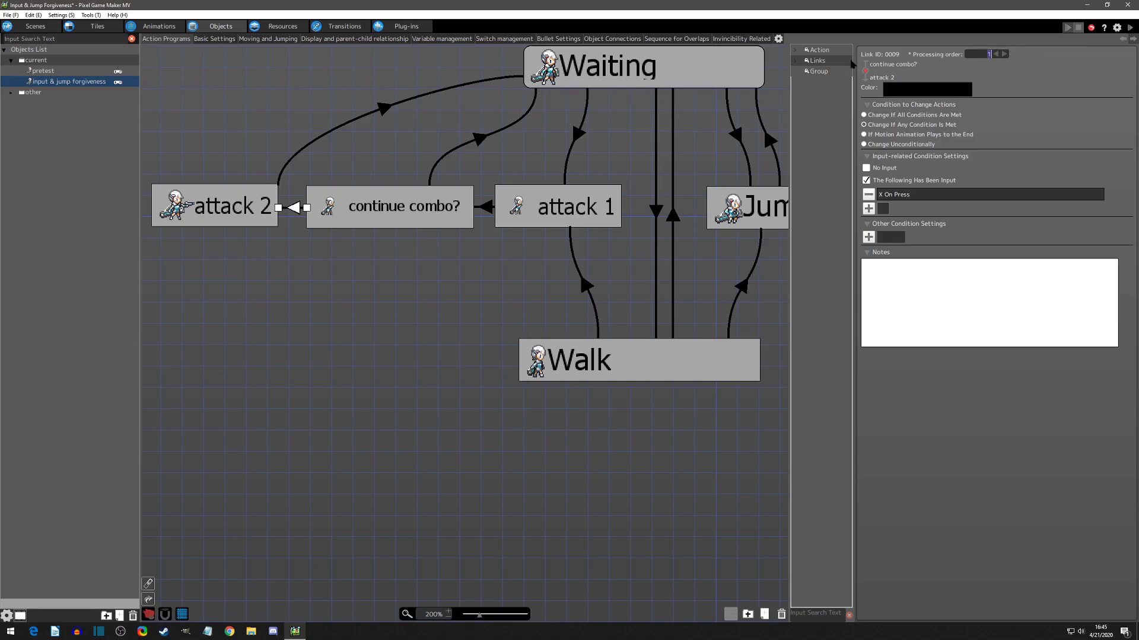
left_click(479, 140)
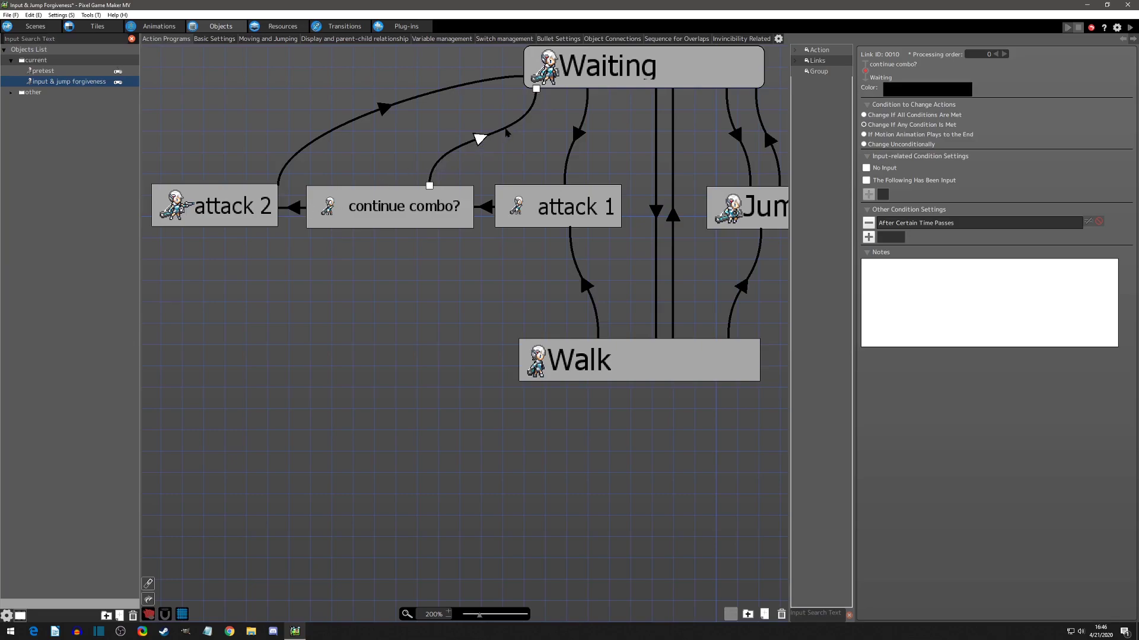
left_click(294, 208)
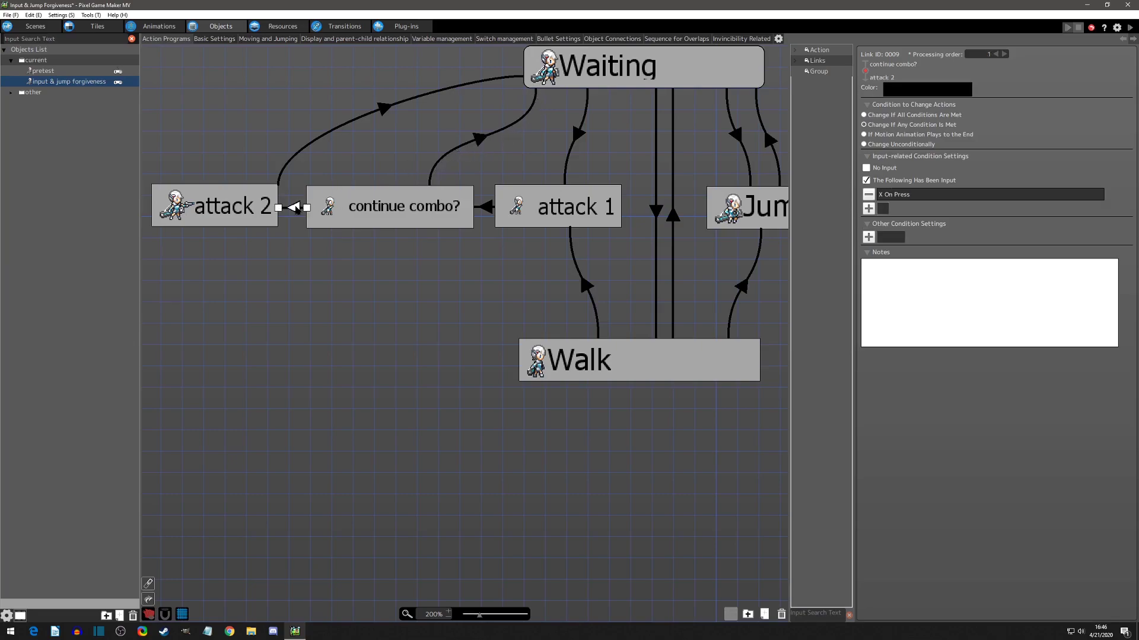
Run a test play, trigger the attack repeatedly to check the combo transition in the action diagram, and close the test window
left_click(1067, 27)
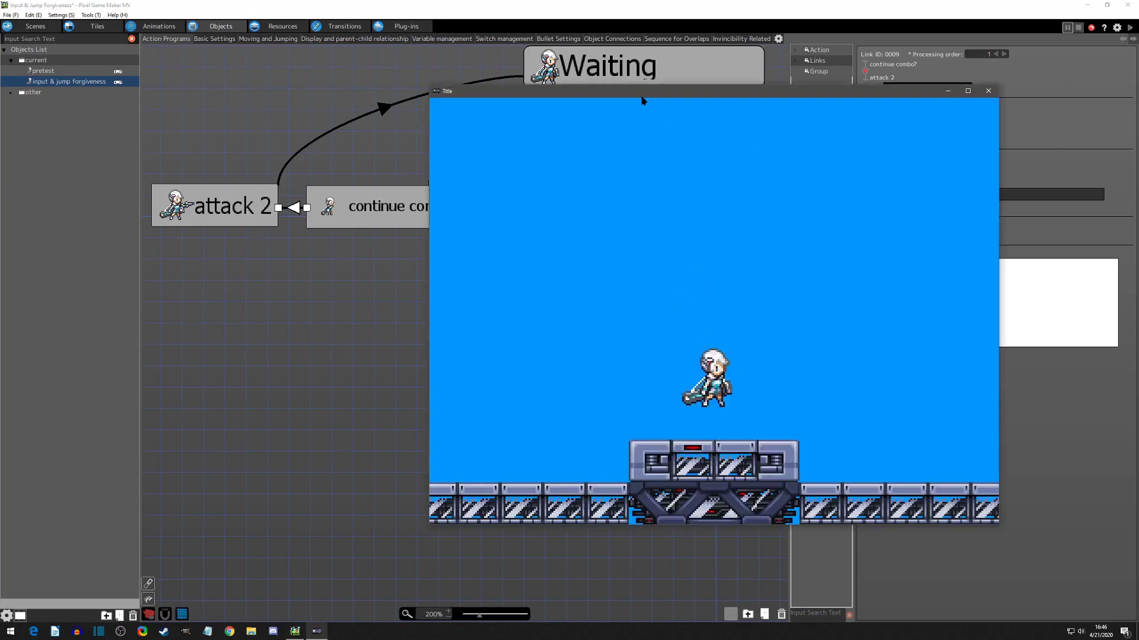
left_click_drag(643, 96, 838, 109)
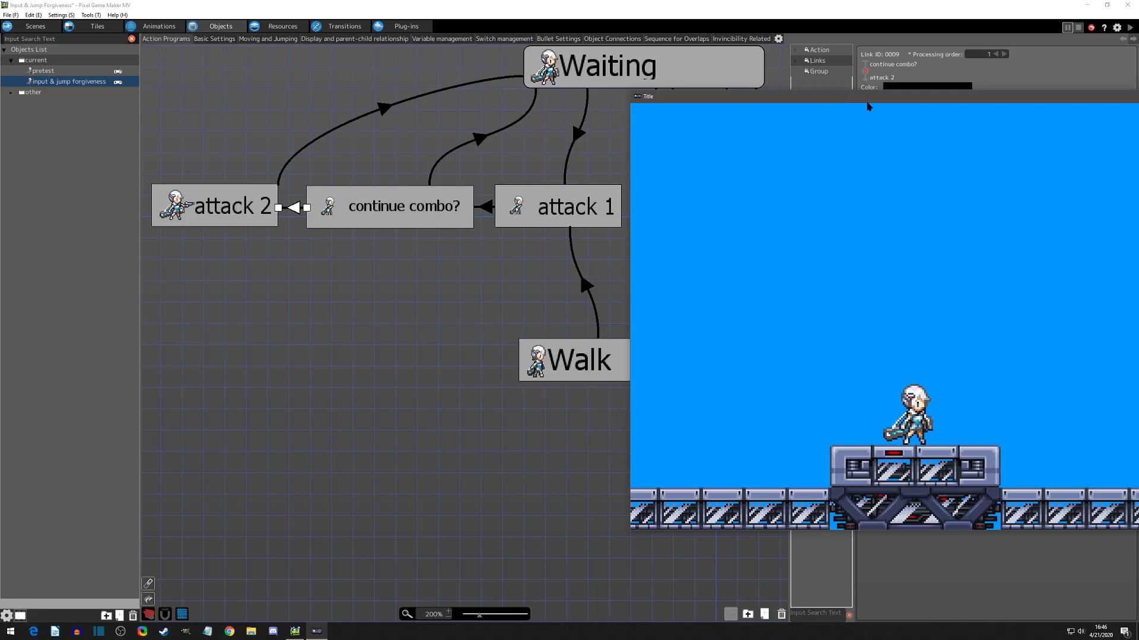
key("z")
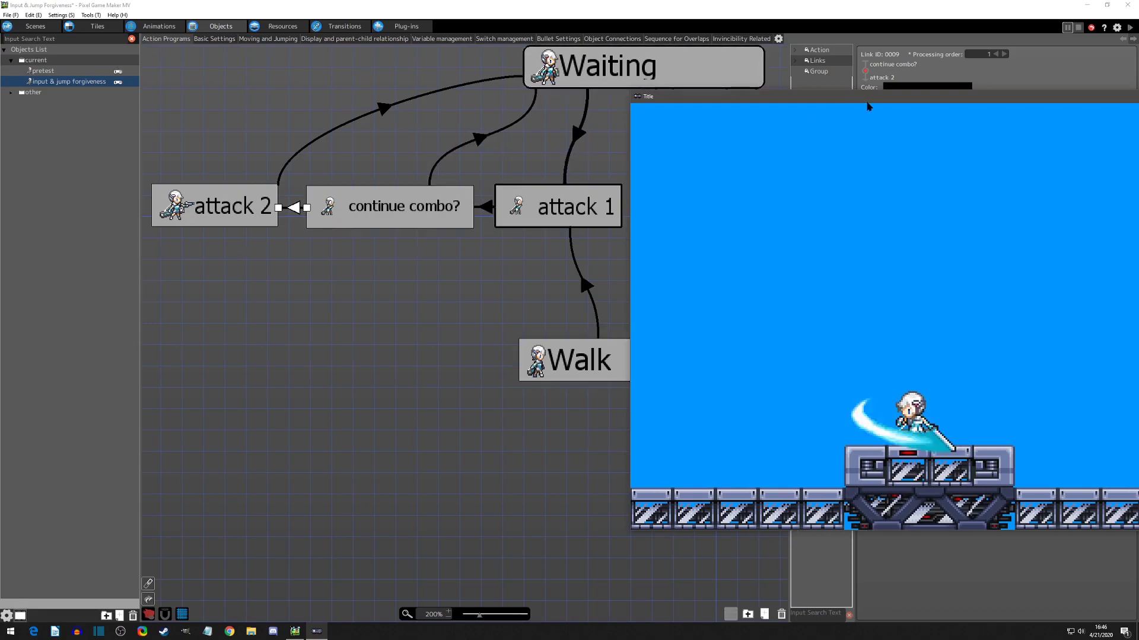
key("z")
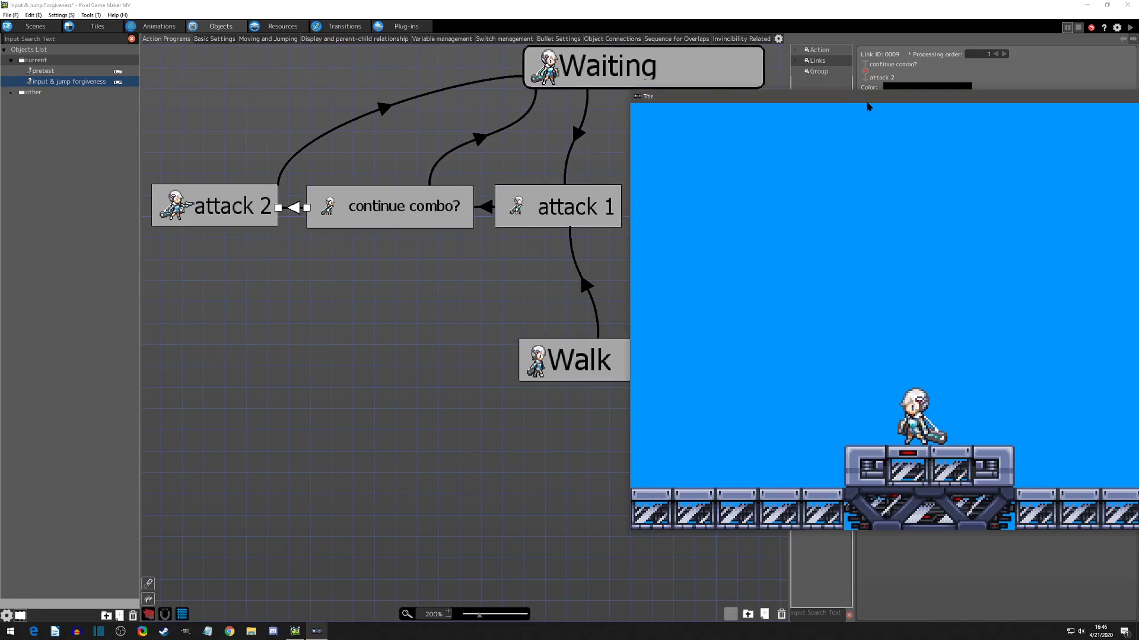
key("z")
key("z")
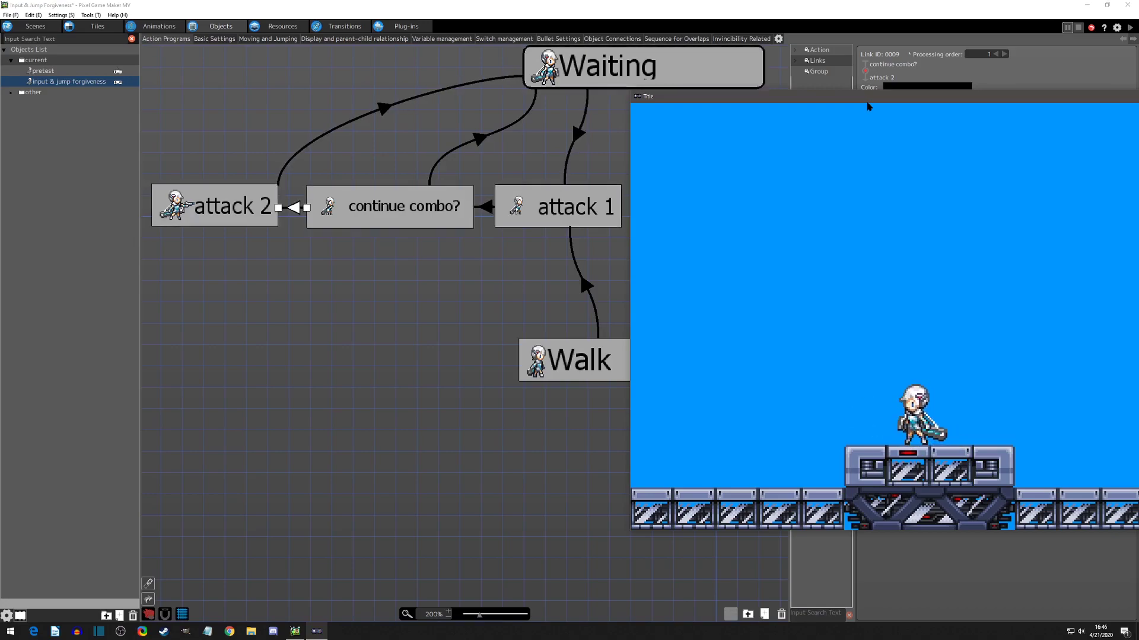
key("z")
key("z")
left_click_drag(867, 102, 730, 118)
left_click(972, 110)
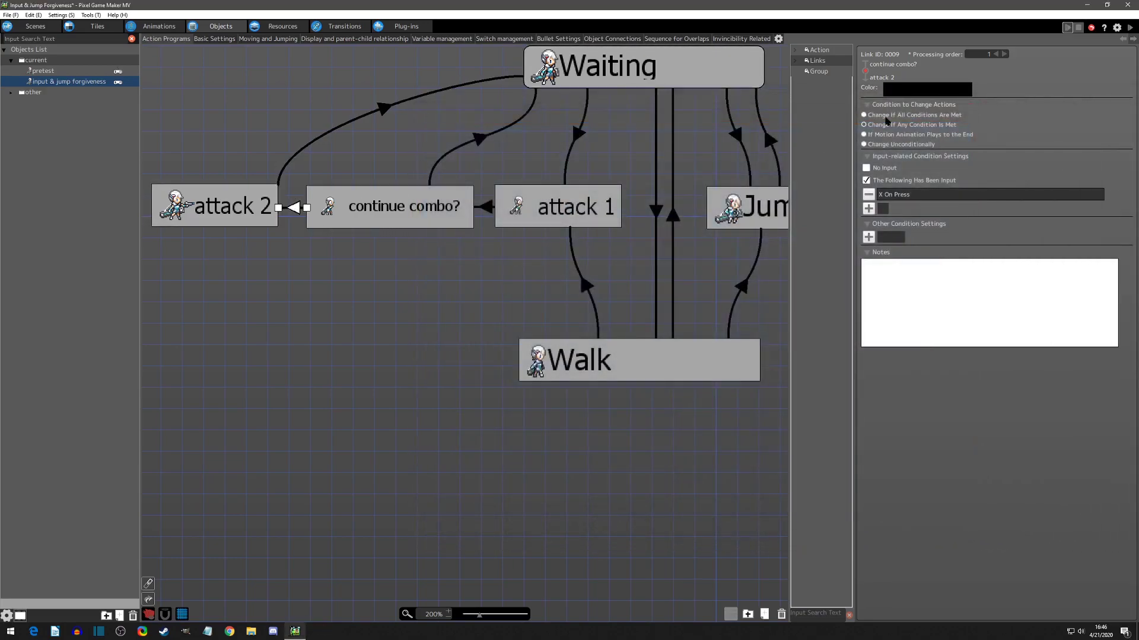
Set Acceptable Frames to 15 for the X On Press condition of the continue combo?-to-attack 2 link
double_click(904, 198)
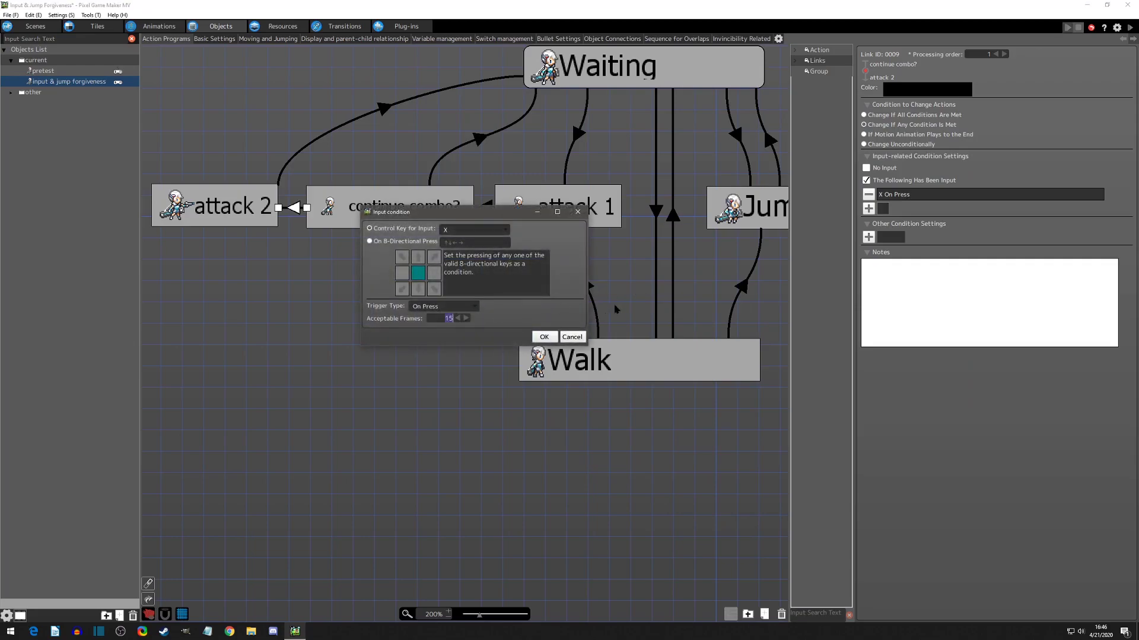
left_click(543, 337)
Test-play the two-hit combo with early and repeated attack inputs to check the input forgiveness, and close the test window
left_click(1074, 27)
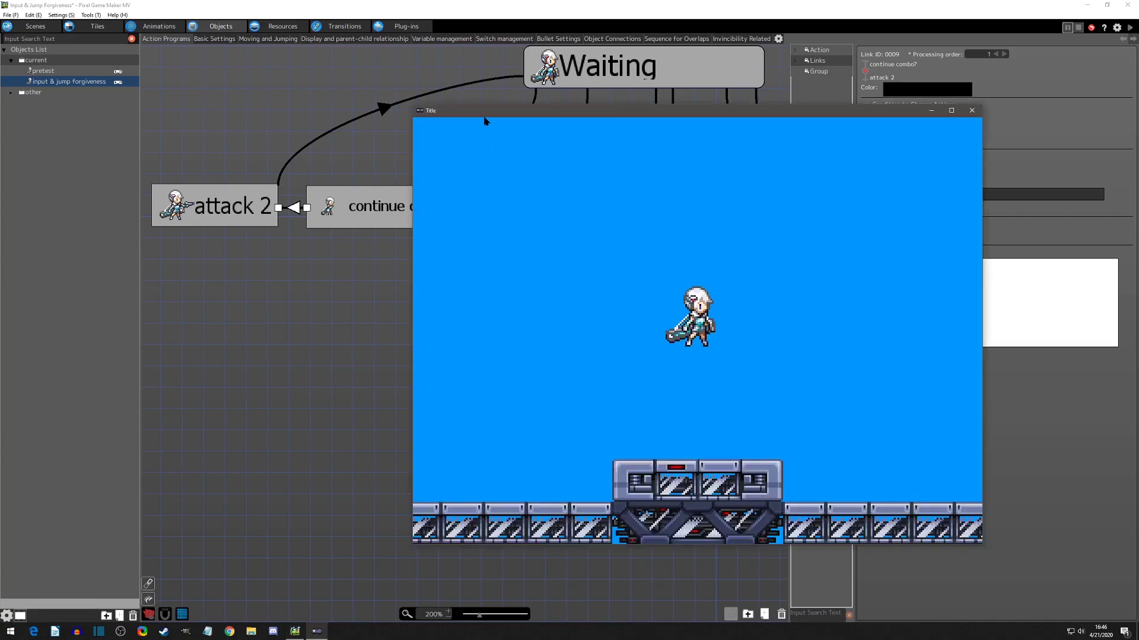
left_click_drag(484, 118, 685, 126)
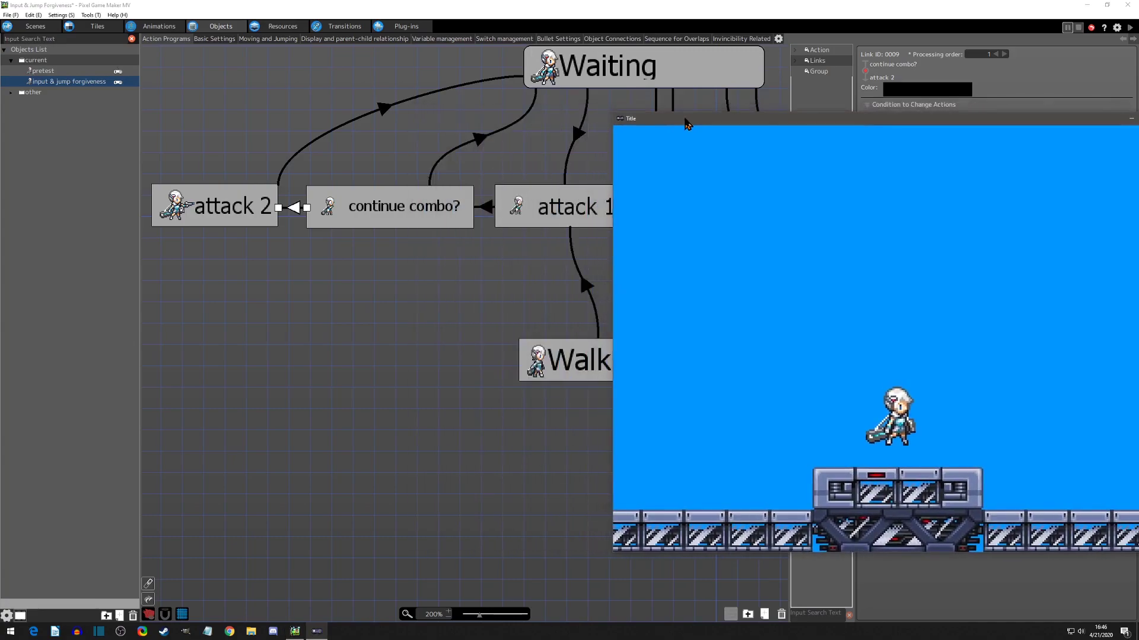
key("Left")
key("z")
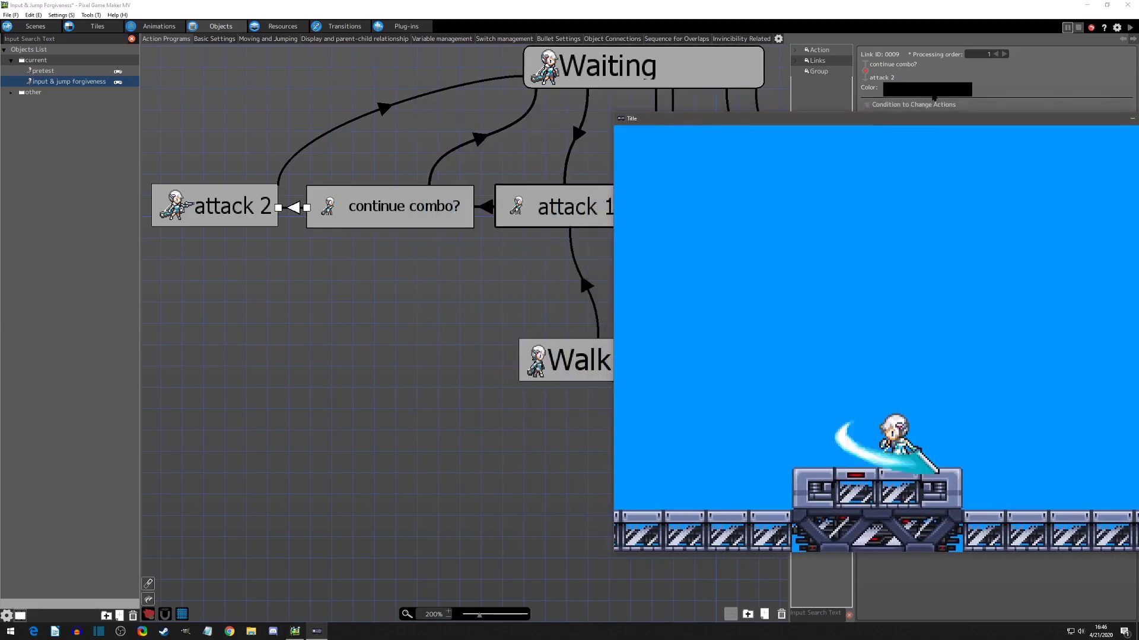
key("z")
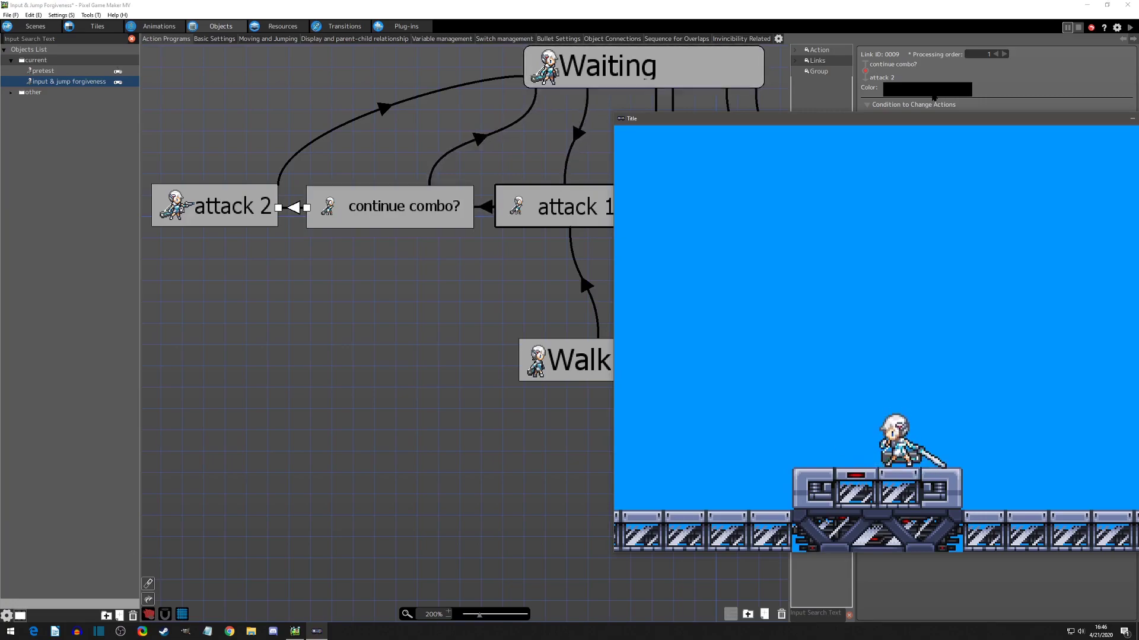
key("z")
key("z")
key("z")
key("z")
key("z")
key("z")
key("z")
key("z")
key("Left")
key("z")
key("z")
key("z")
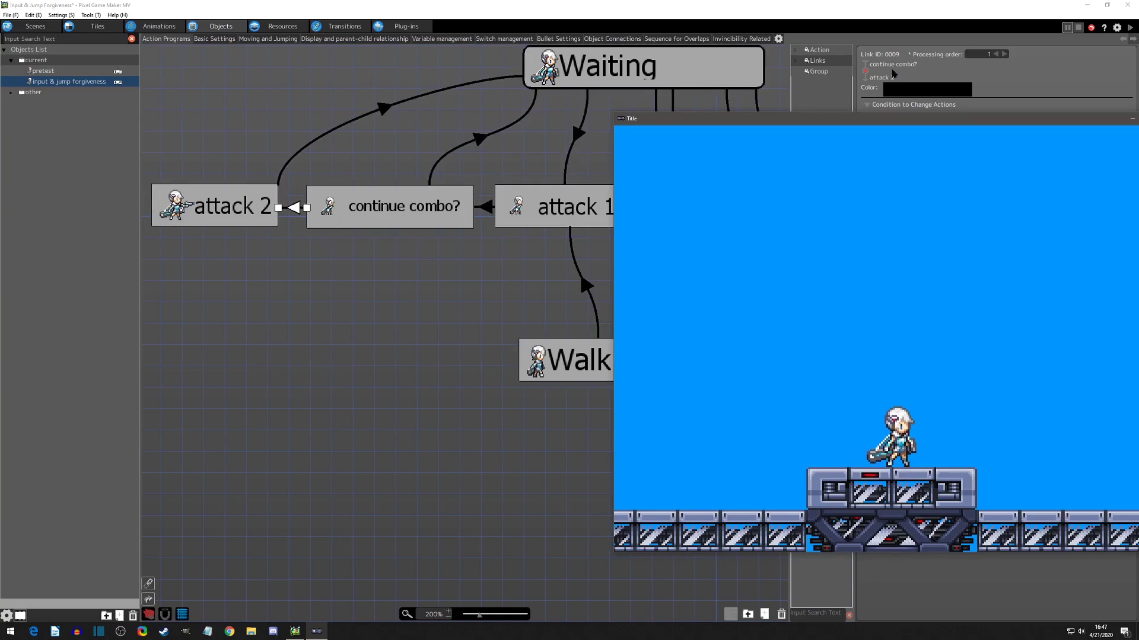
left_click_drag(719, 125, 412, 119)
left_click(865, 113)
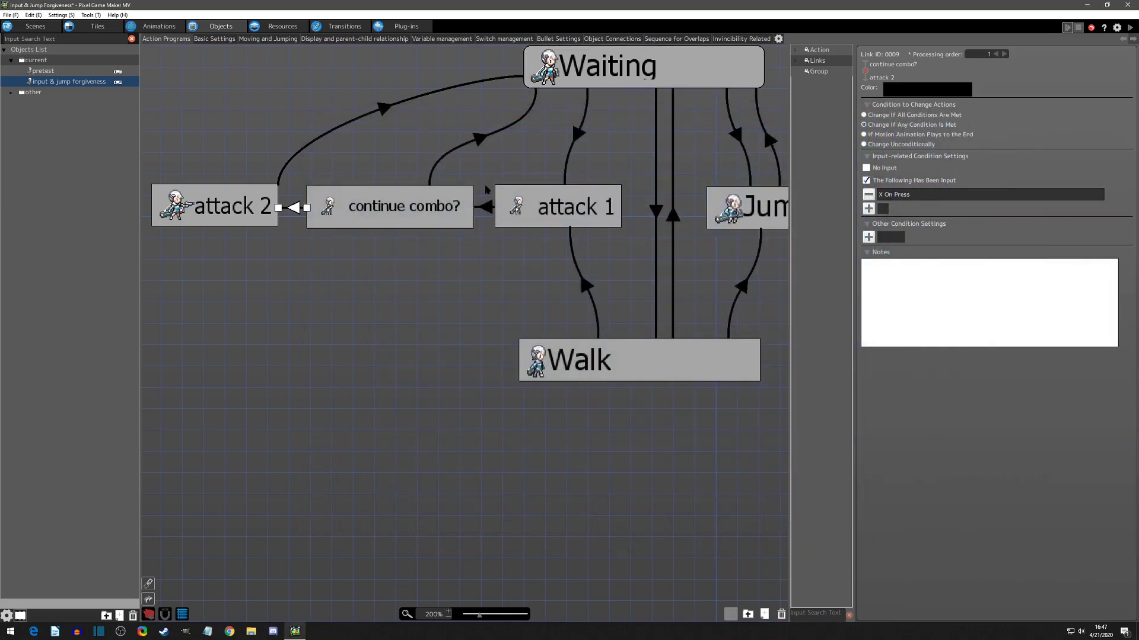
Review the Acceptable Frames value in the X On Press condition of the continue combo?-to-attack 2 link
double_click(904, 196)
double_click(439, 316)
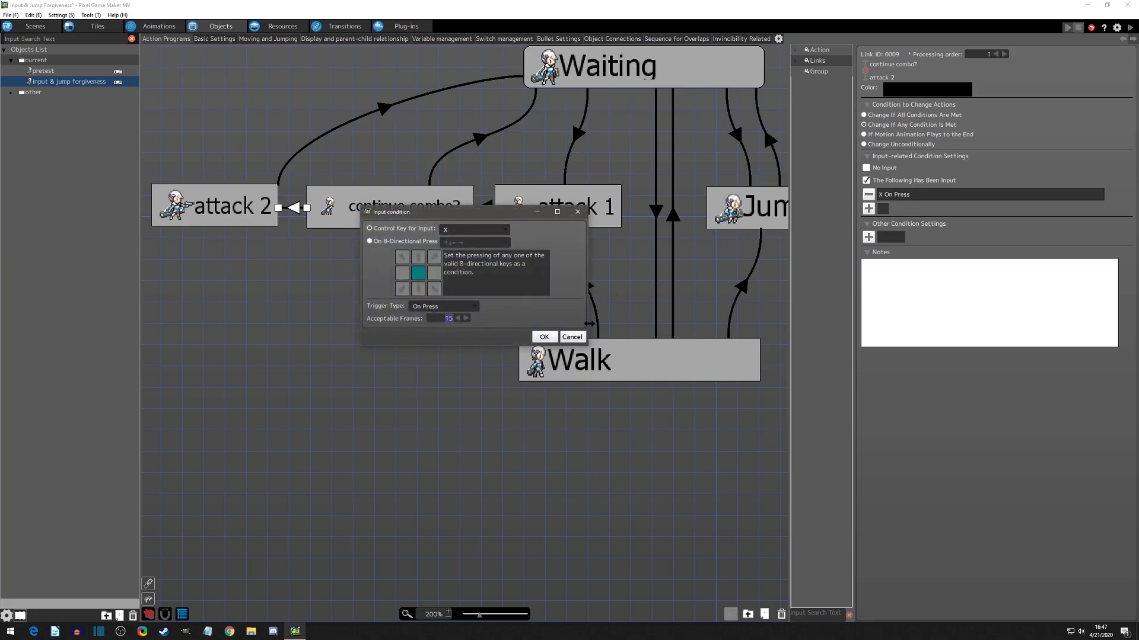
left_click(544, 337)
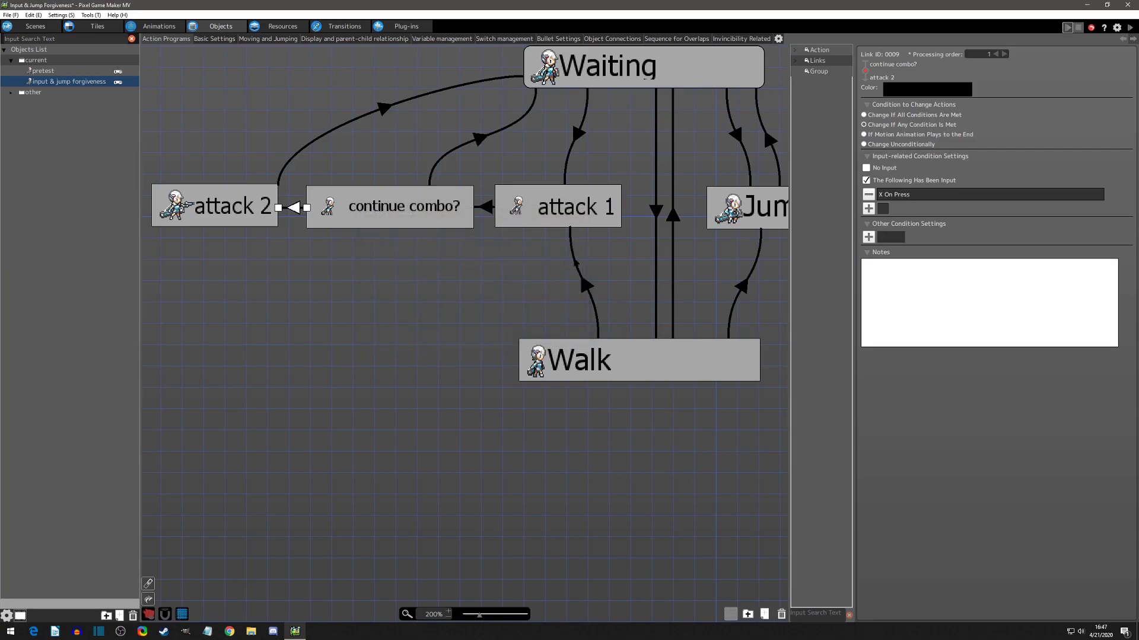
Duplicate the Jump action and place the copy above and to the right of the original Jump box
left_click(523, 276)
middle_click_drag(580, 272, 453, 301)
middle_click_drag(724, 178, 458, 203)
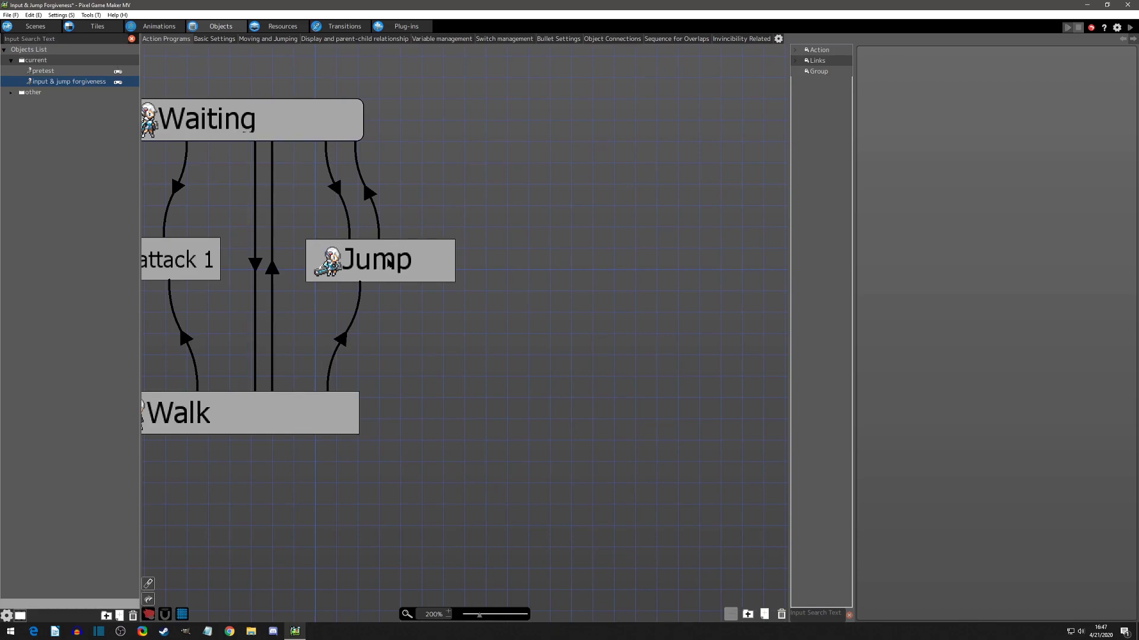
left_click(389, 262)
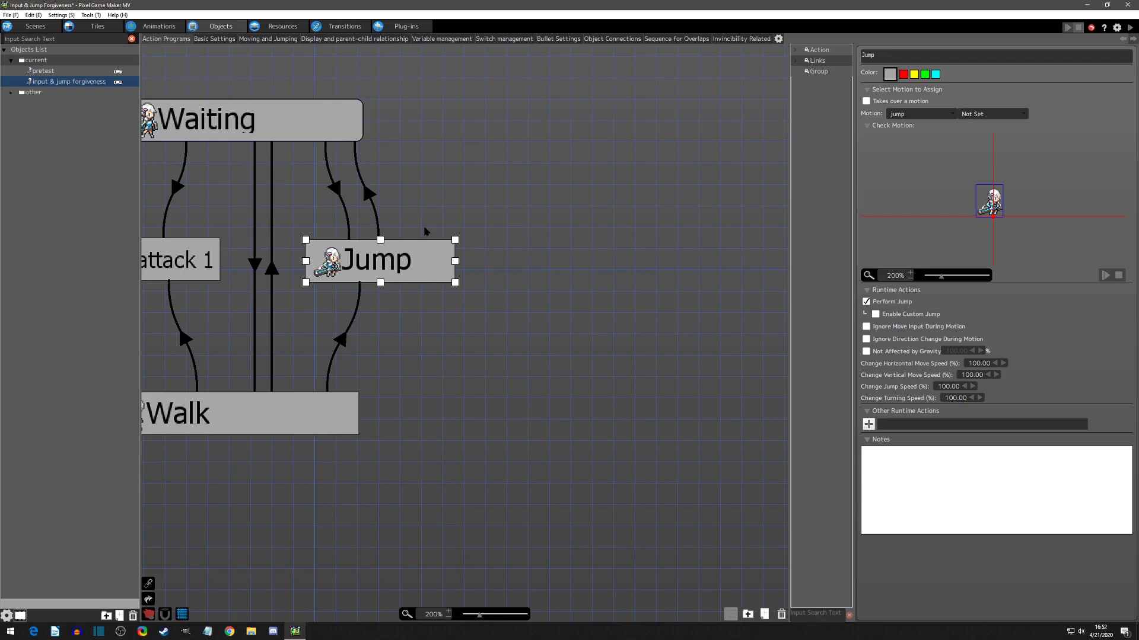
left_click(469, 233)
key("ctrl+v")
left_click_drag(529, 260, 498, 192)
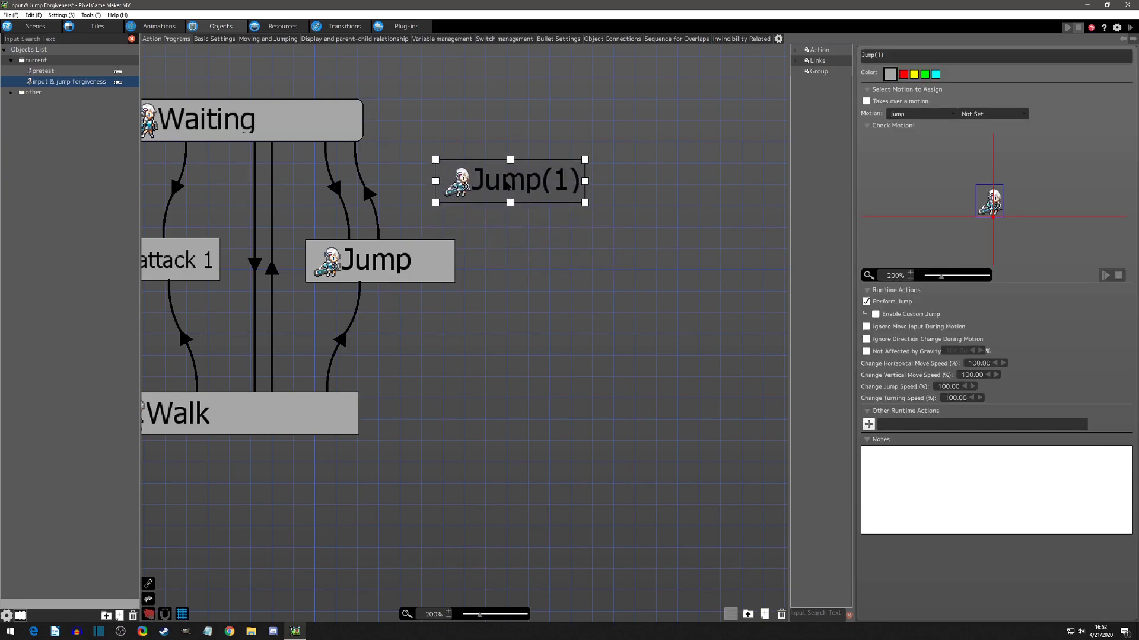
Rename the copied action fall, narrow its box slightly, and turn on Takes over a motion with Perform Jump turned off
key("Tab")
type("fall")
mouse_move(585, 181)
left_mouse_down()
mouse_move(564, 181)
mouse_move(574, 178)
left_mouse_up()
left_click(867, 102)
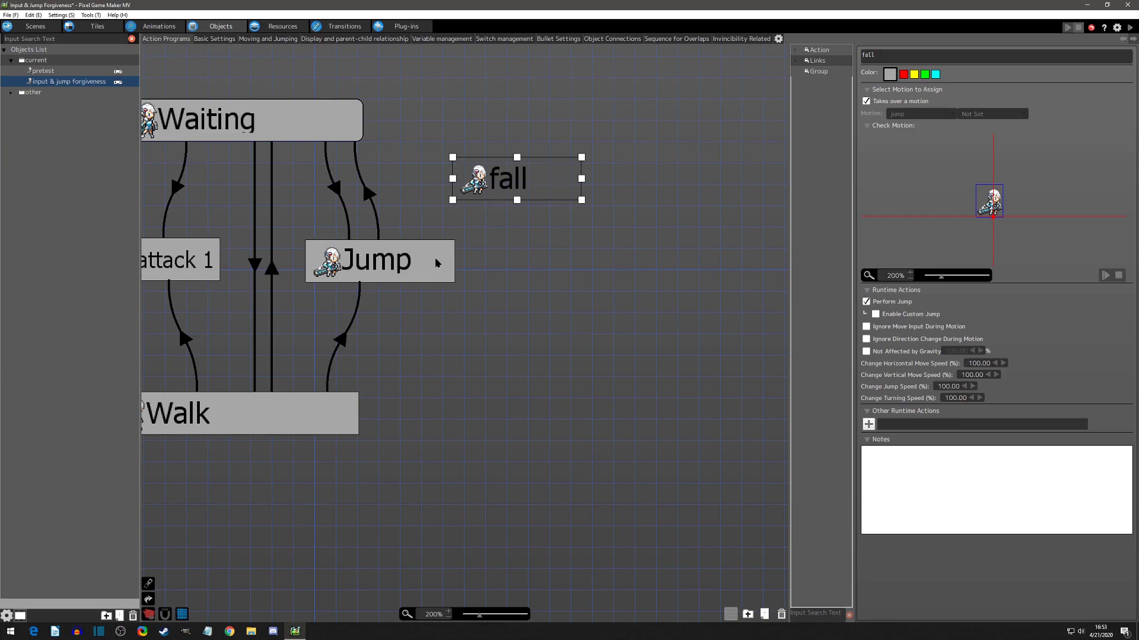
left_click(867, 304)
Create a link from Jump to fall with Jump Peak Reached as its other condition
left_click(445, 261)
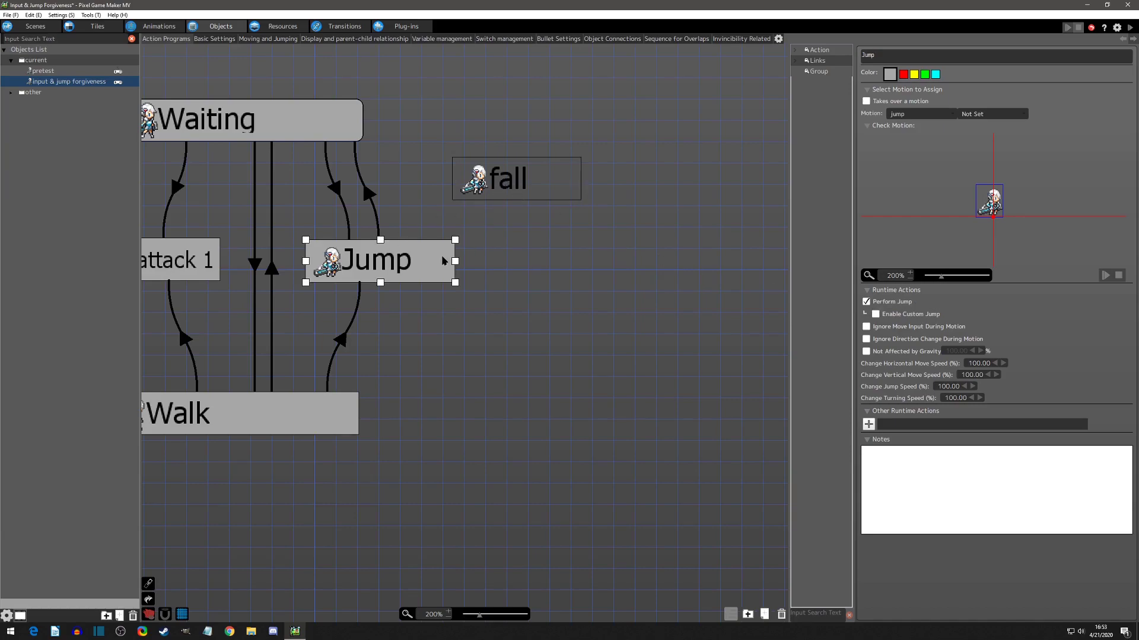
right_click(440, 255)
left_click(446, 270)
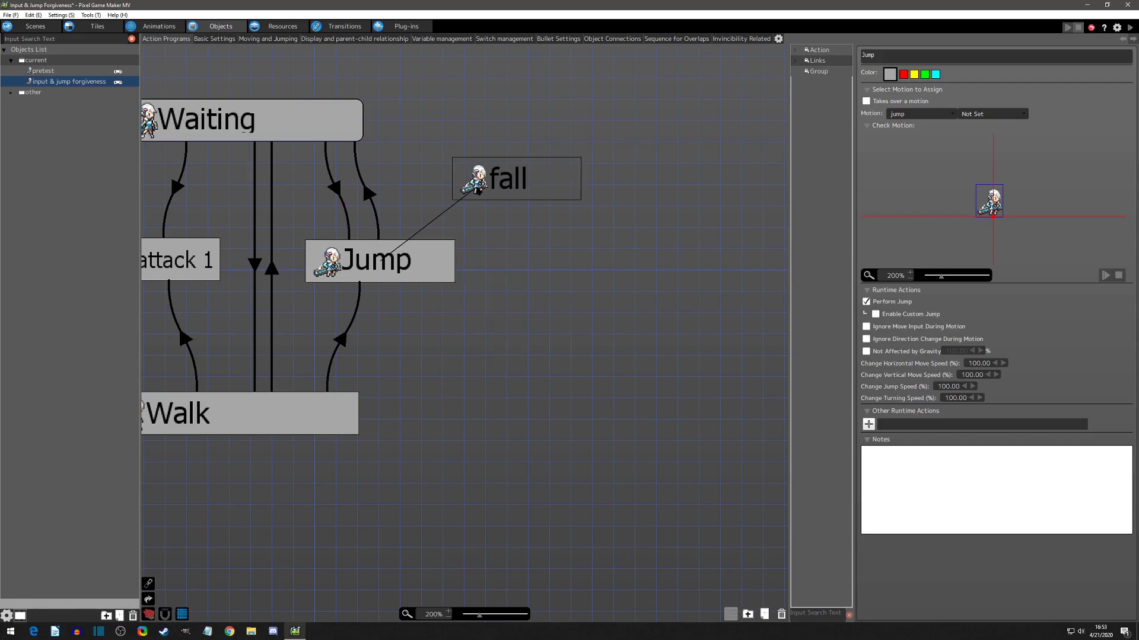
left_click(483, 183)
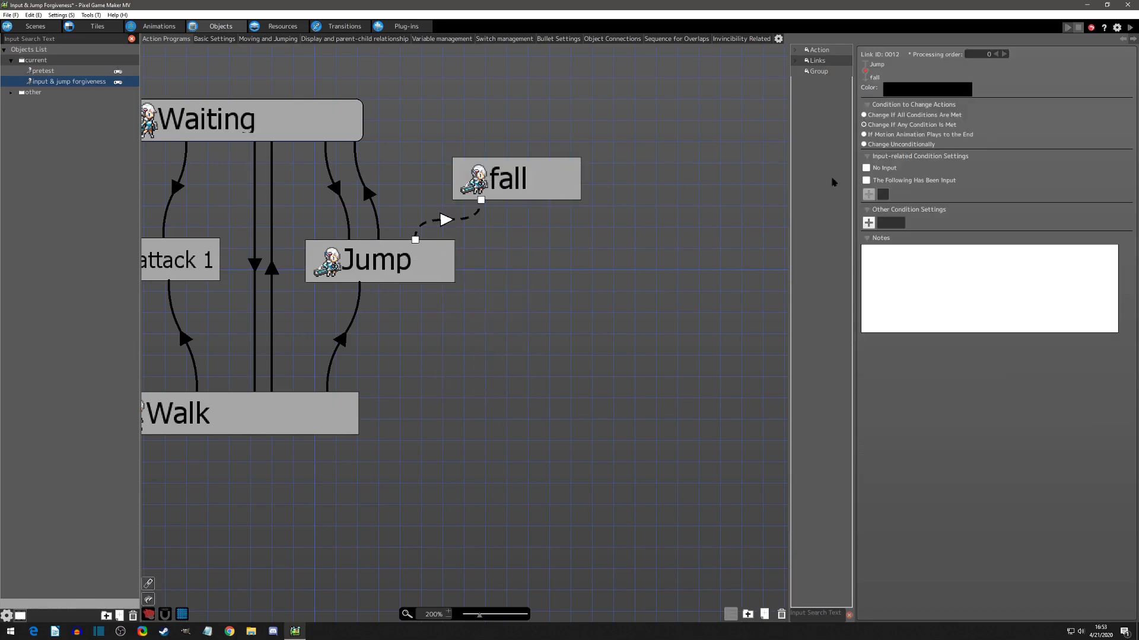
left_click(869, 224)
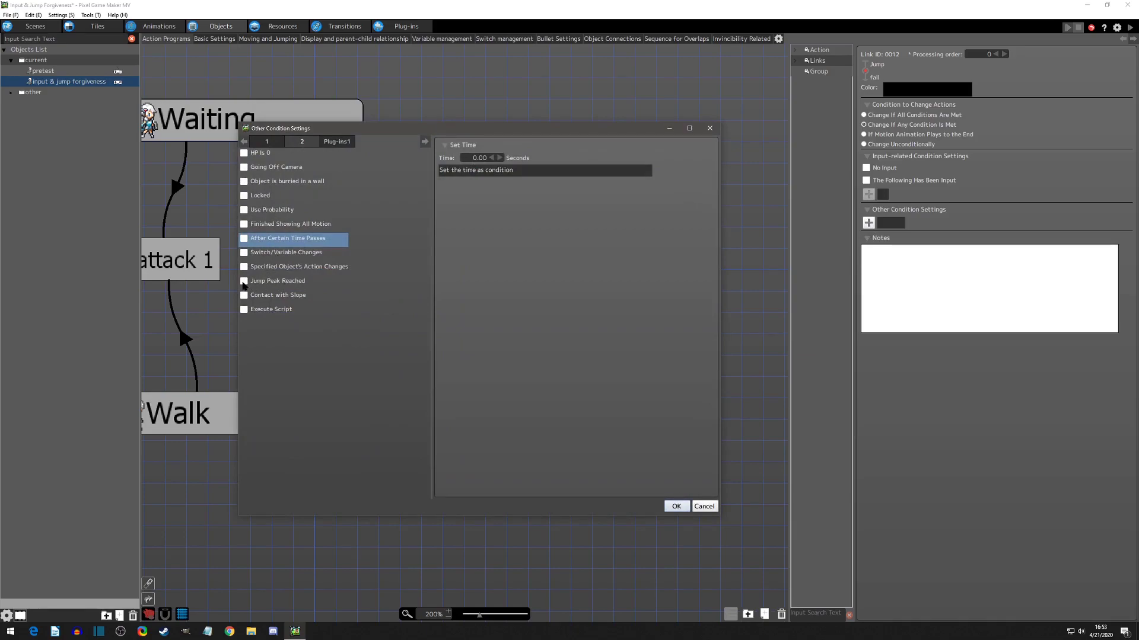
left_click(266, 287)
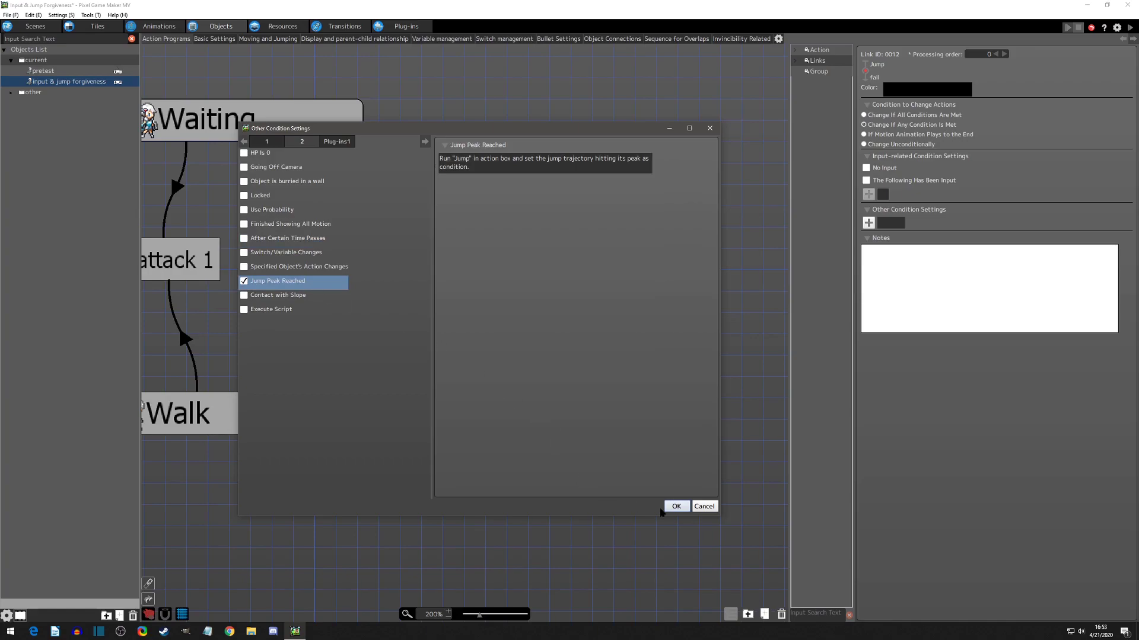
left_click(676, 506)
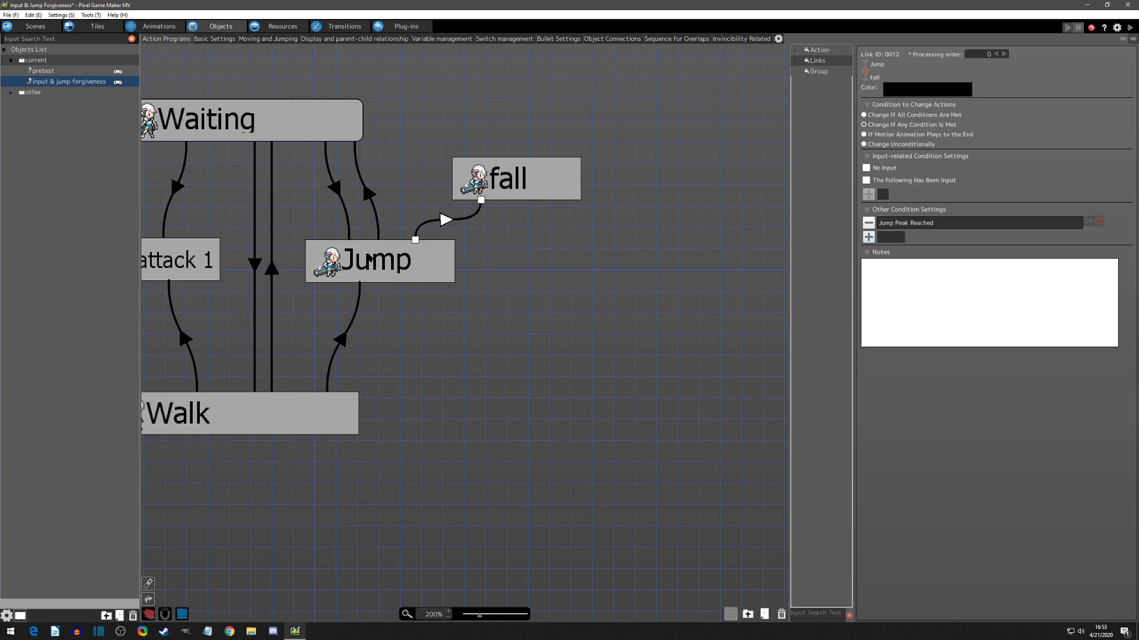
Reattach the start of the Jump-to-Waiting link to the fall action so it runs from fall to Waiting
left_click(368, 258)
left_click(333, 136)
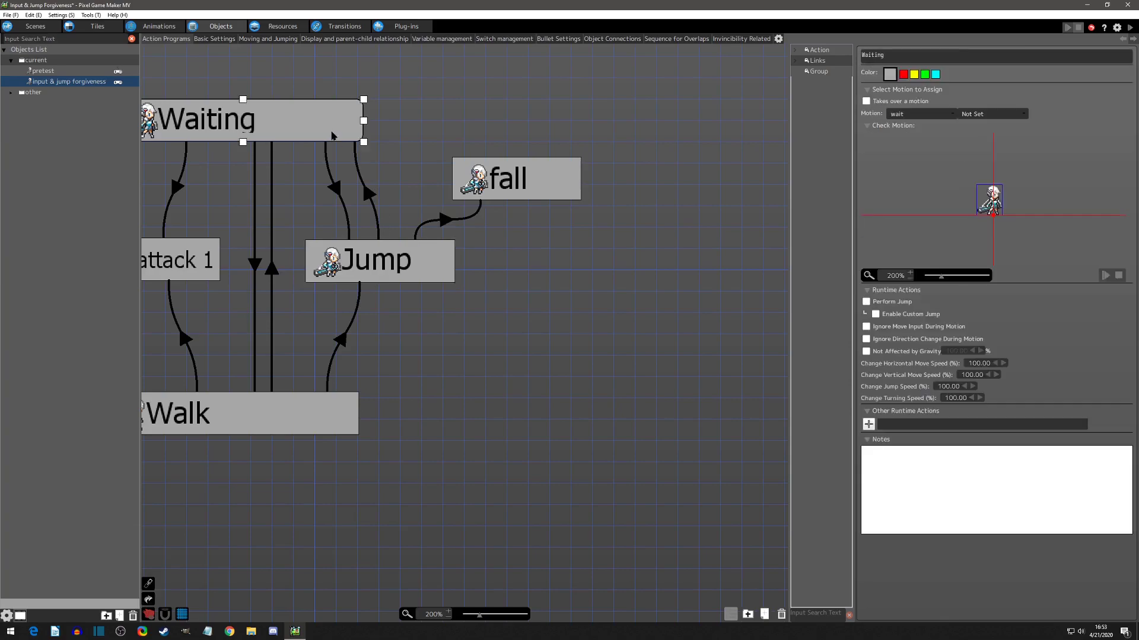
left_click(486, 184)
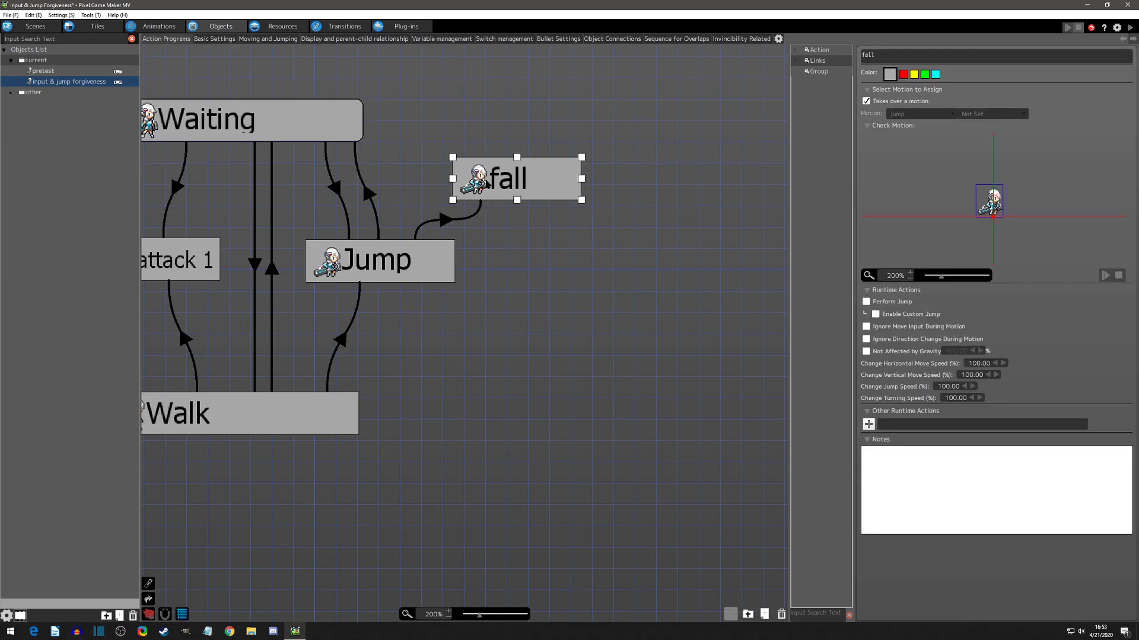
left_click(349, 129)
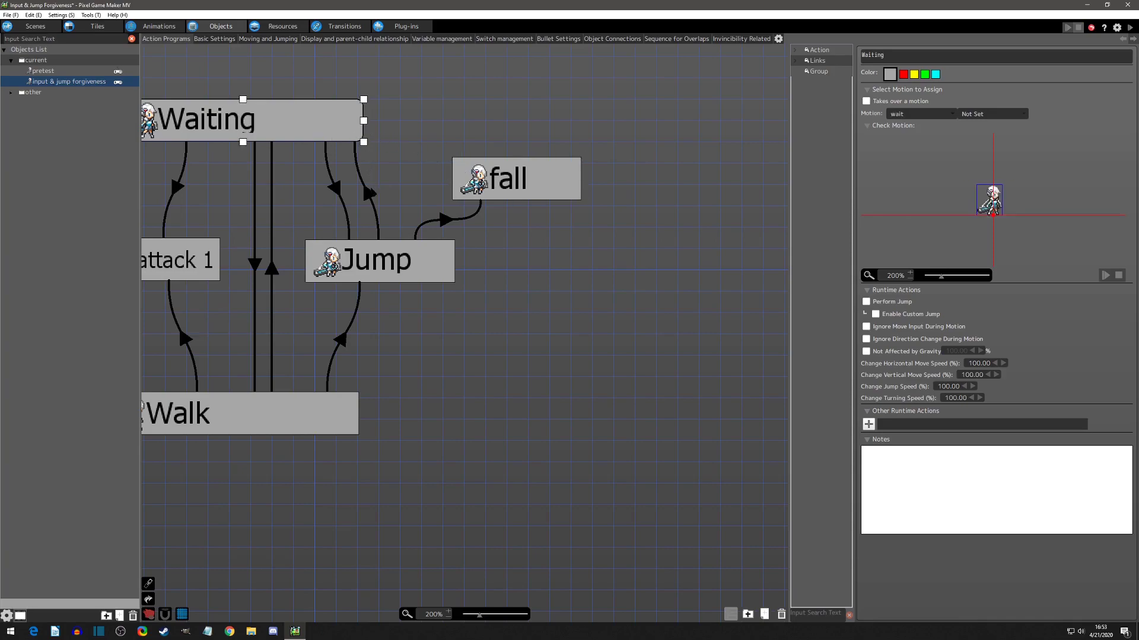
left_click(366, 189)
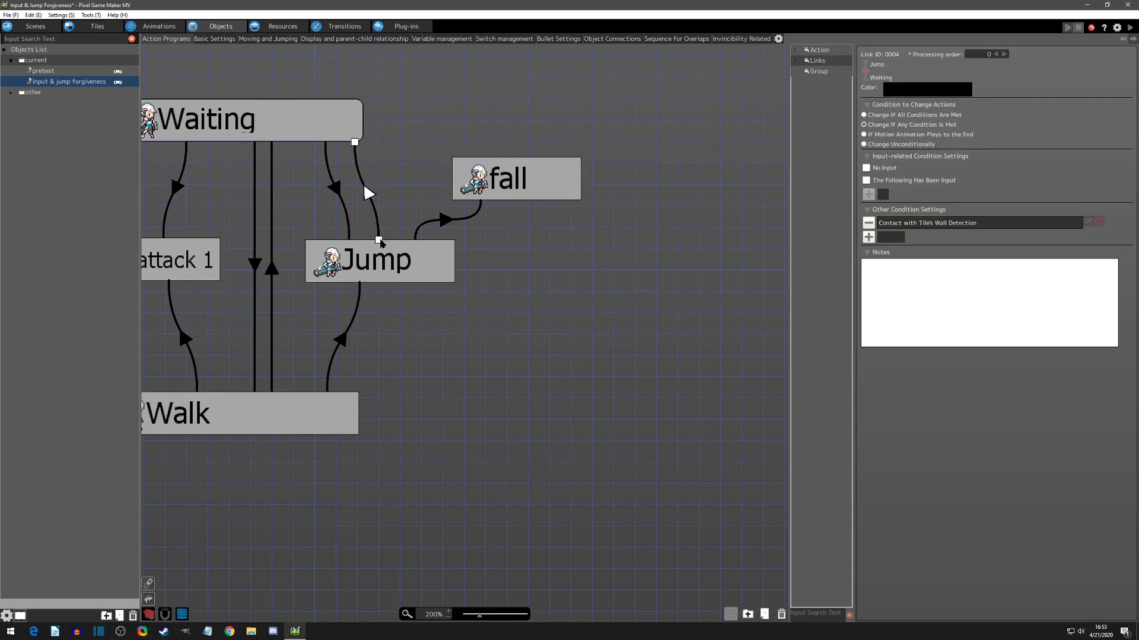
left_click_drag(378, 240, 454, 172)
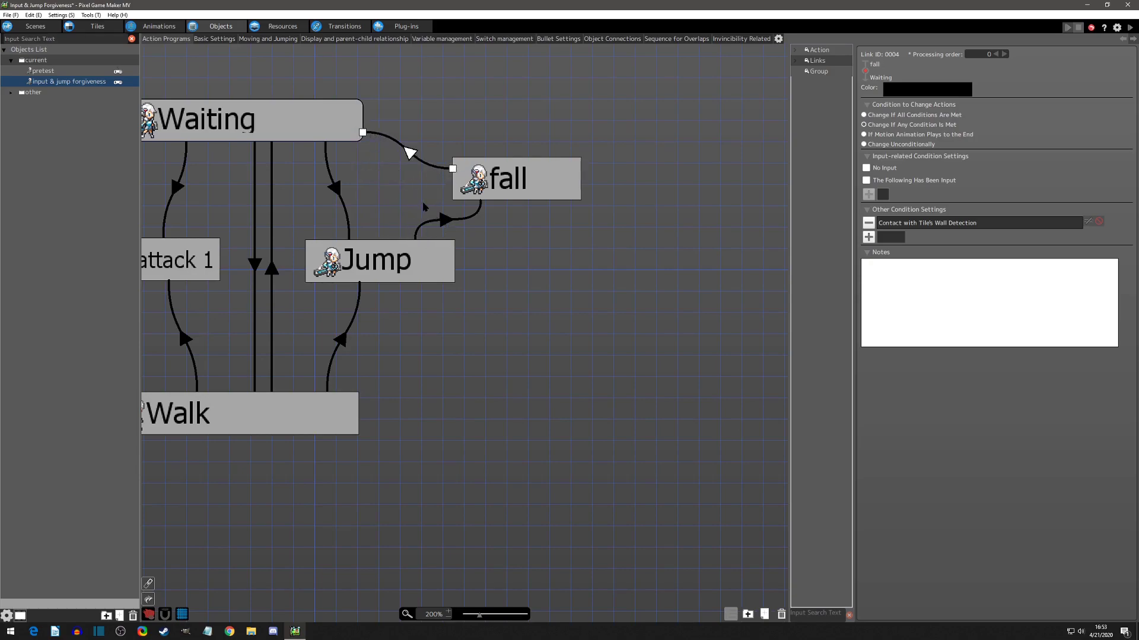
Duplicate the fall action and place the copy below Jump
left_click(501, 187)
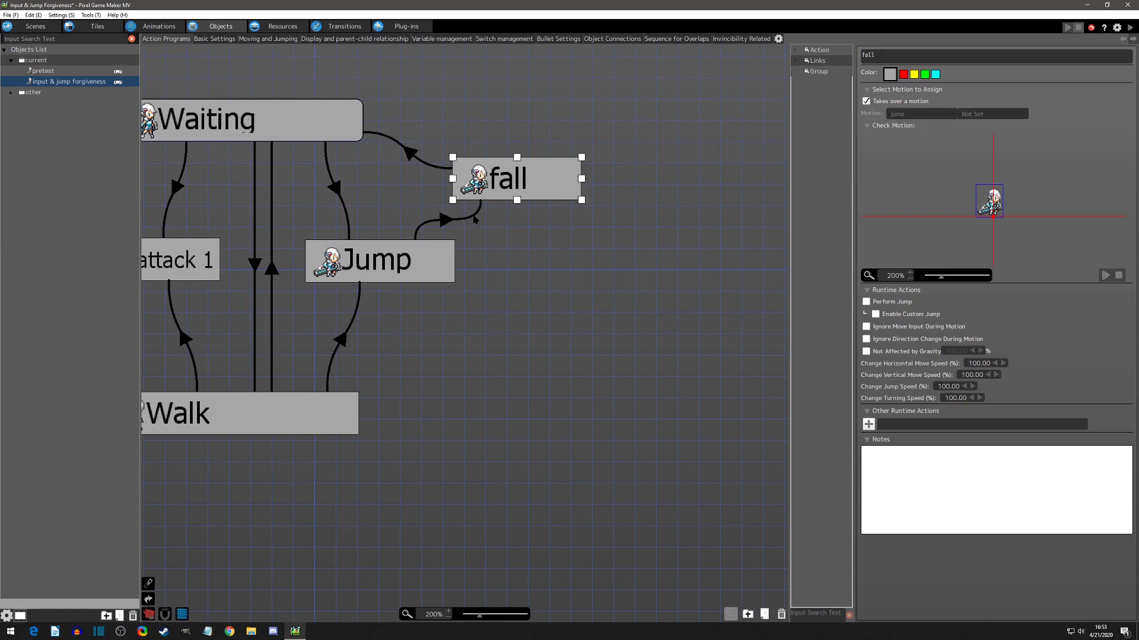
key("ctrl+c")
key("ctrl+v")
left_click_drag(515, 291, 442, 342)
Rename the copied action "jump forgiveness / coyote time" and widen its box to fit the name on one line
key("ctrl+a")
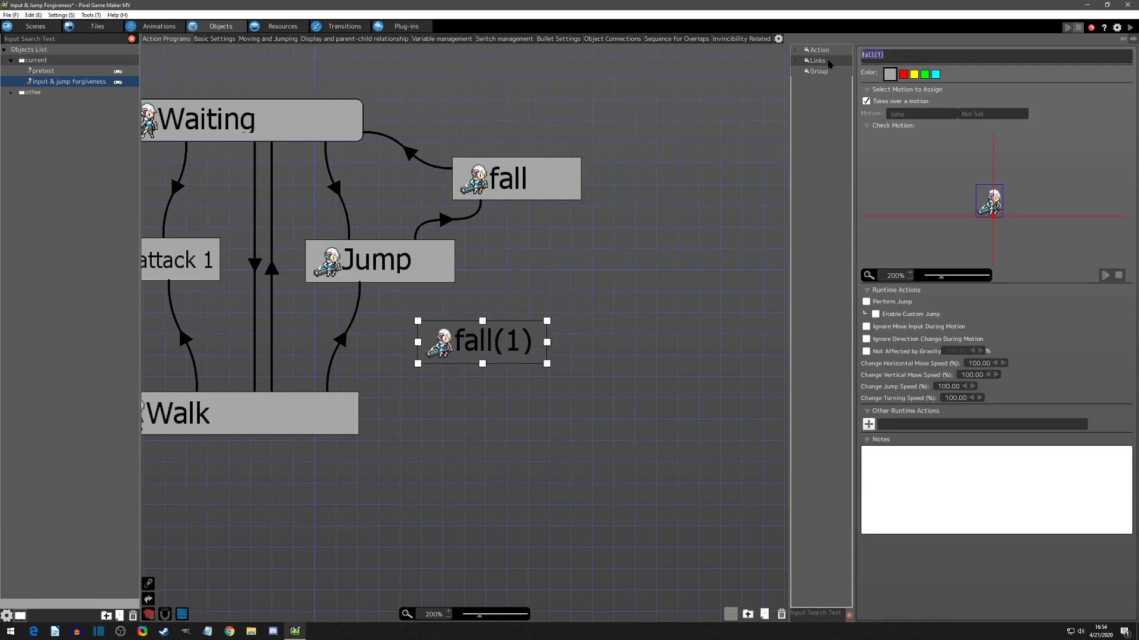
type("jump forgiveness / coyote time")
key("Return")
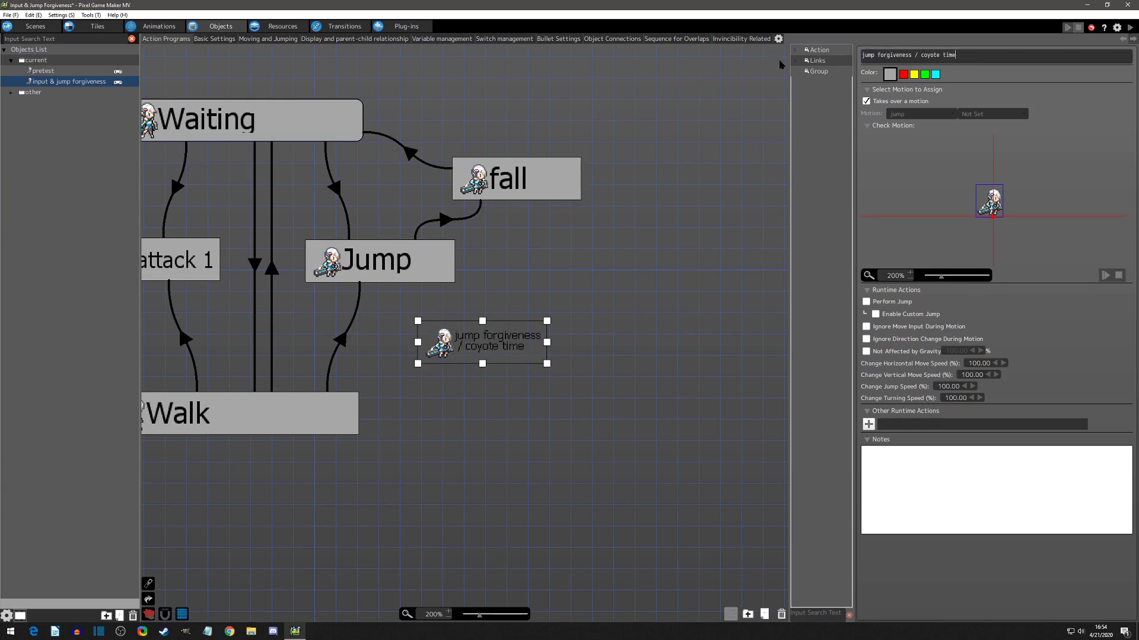
left_click_drag(548, 343, 622, 339)
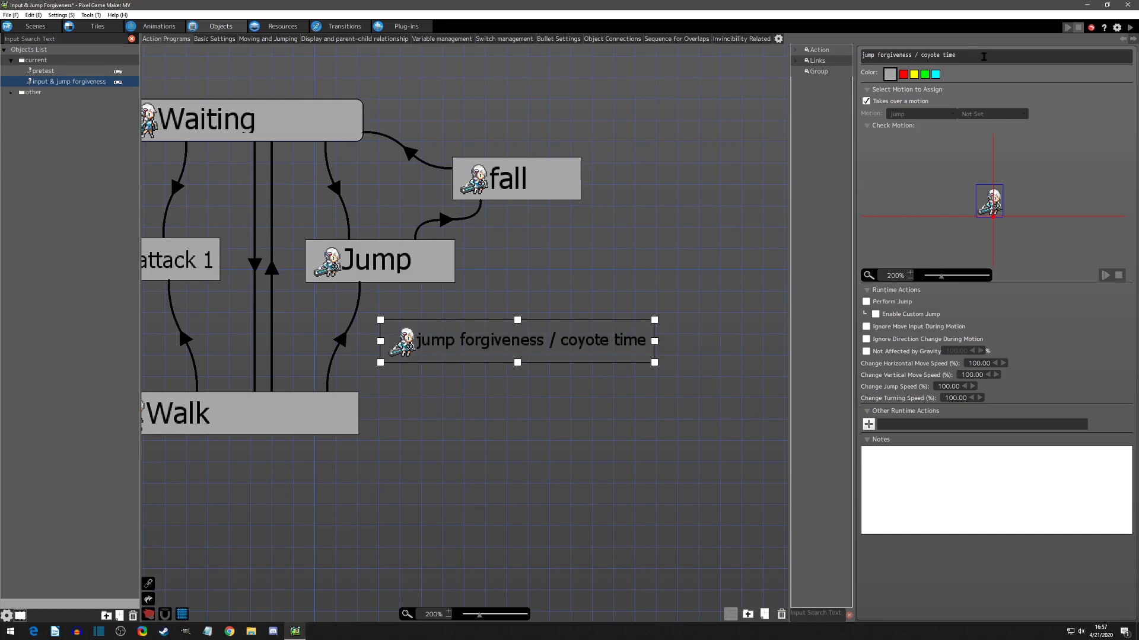
Playtest the game, walking and jumping around the raised platform and its edges, and close the test window
left_click(1130, 28)
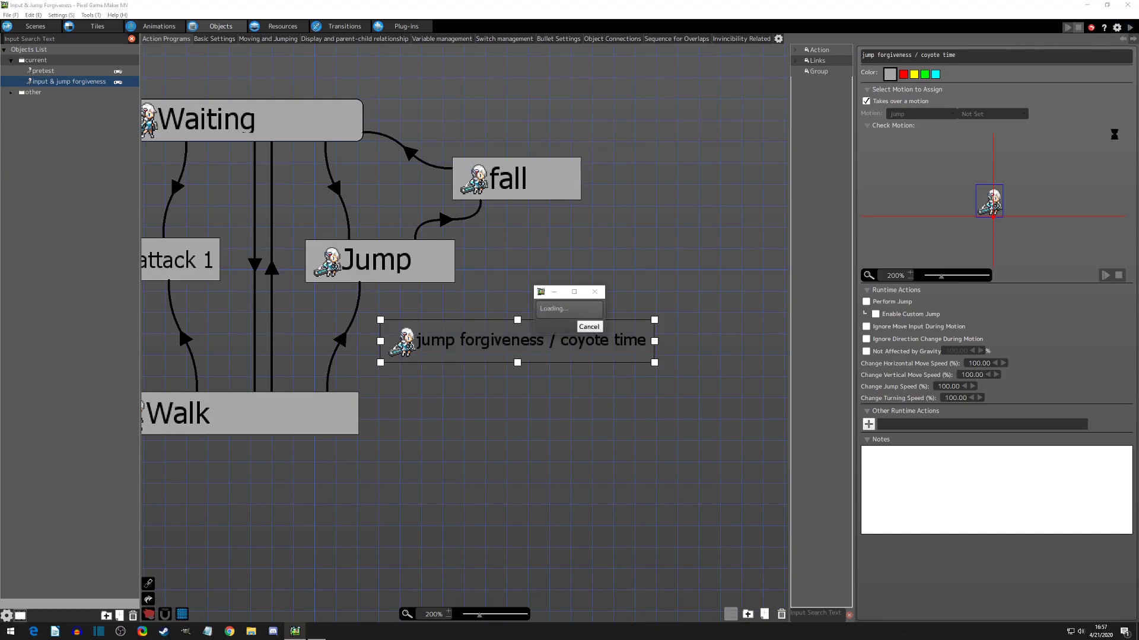
key("Left")
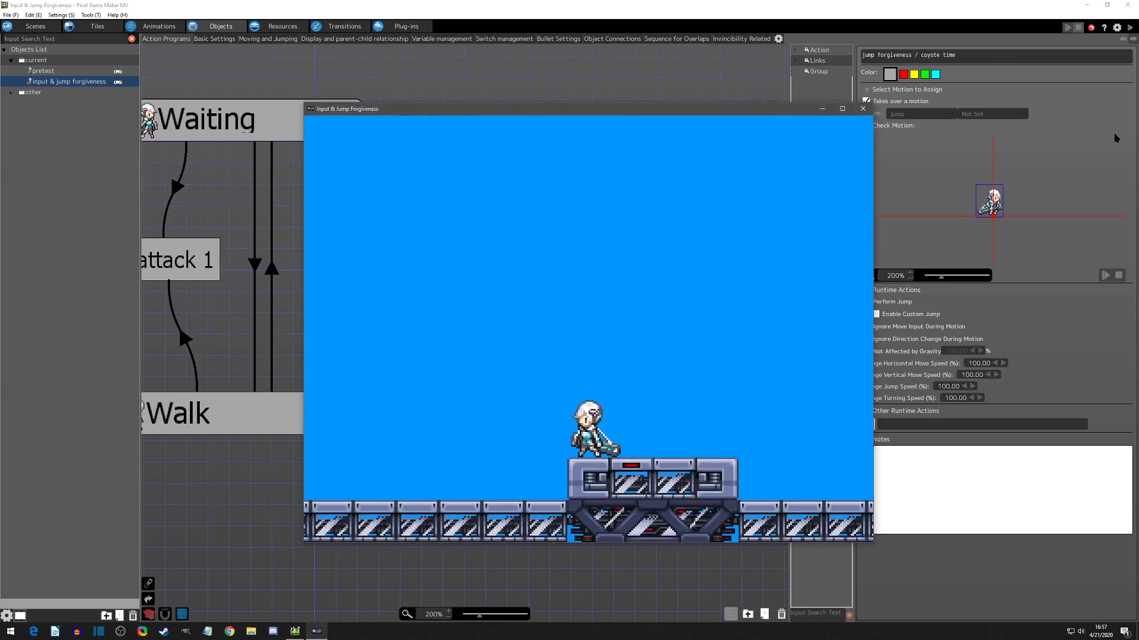
key("Right")
key("z")
key("Left")
key("x")
key("Right")
key("z")
key("Left")
key("z")
key("Right")
key("Left")
key("Left")
key("z")
key("Right")
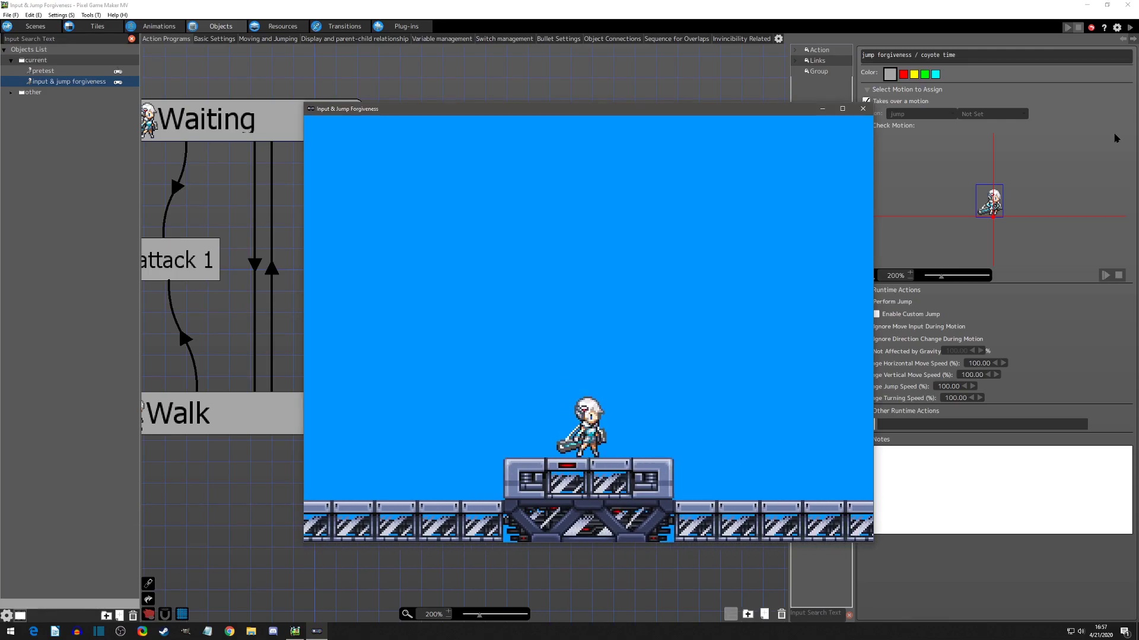
left_click(863, 109)
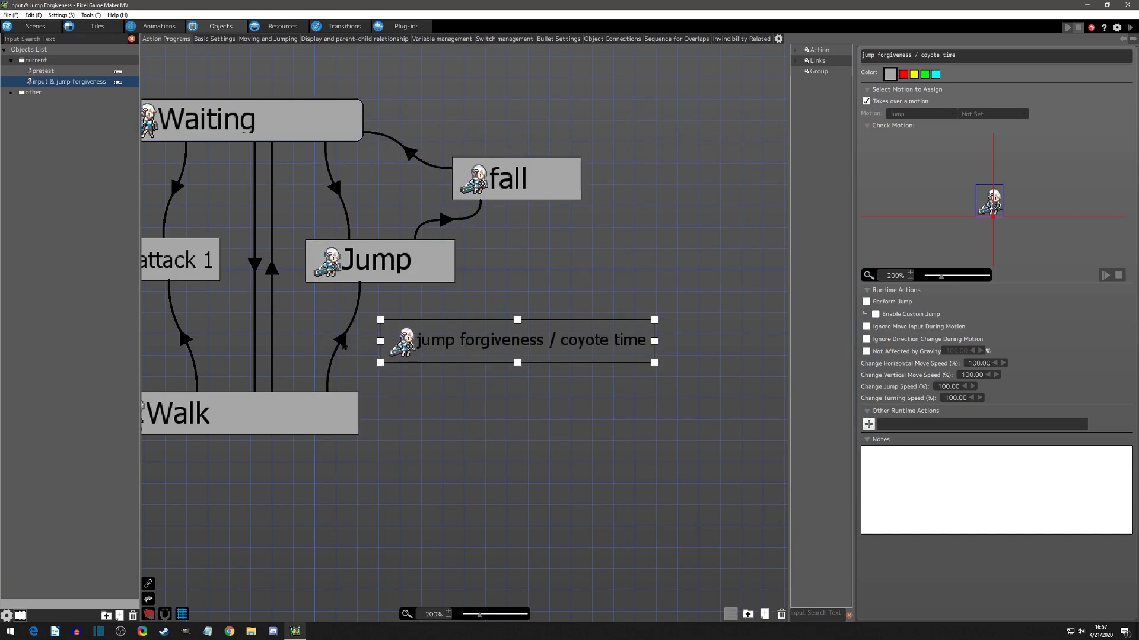
Review the Walk-to-Jump link's conditions and the wall detection direction in the fall-to-Waiting link's condition
left_click(342, 342)
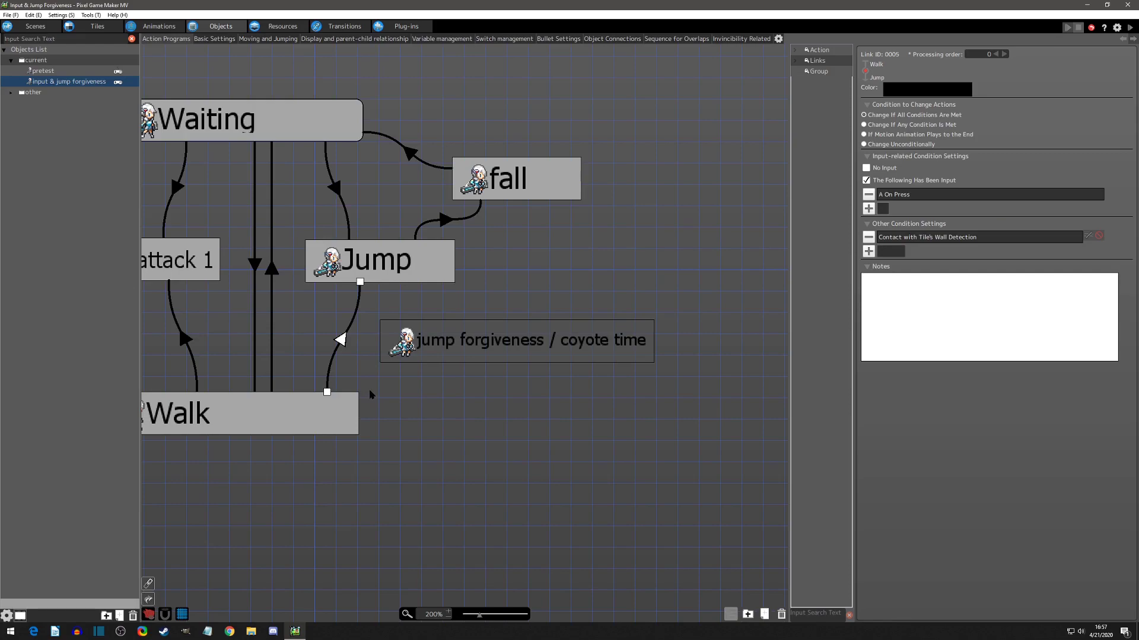
left_click(344, 413)
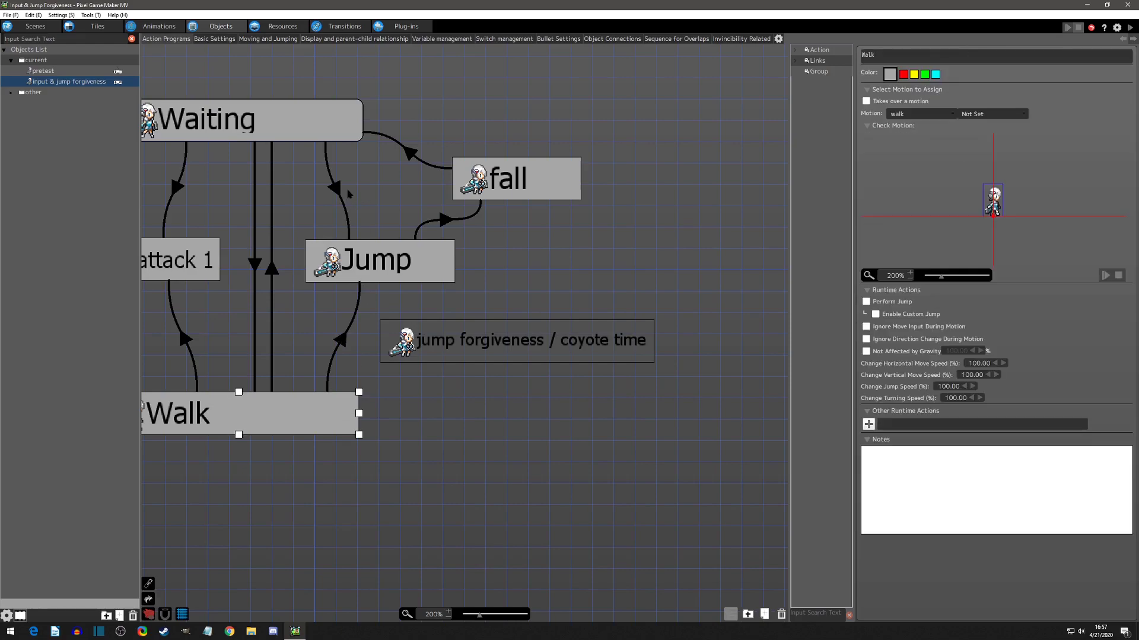
left_click(410, 154)
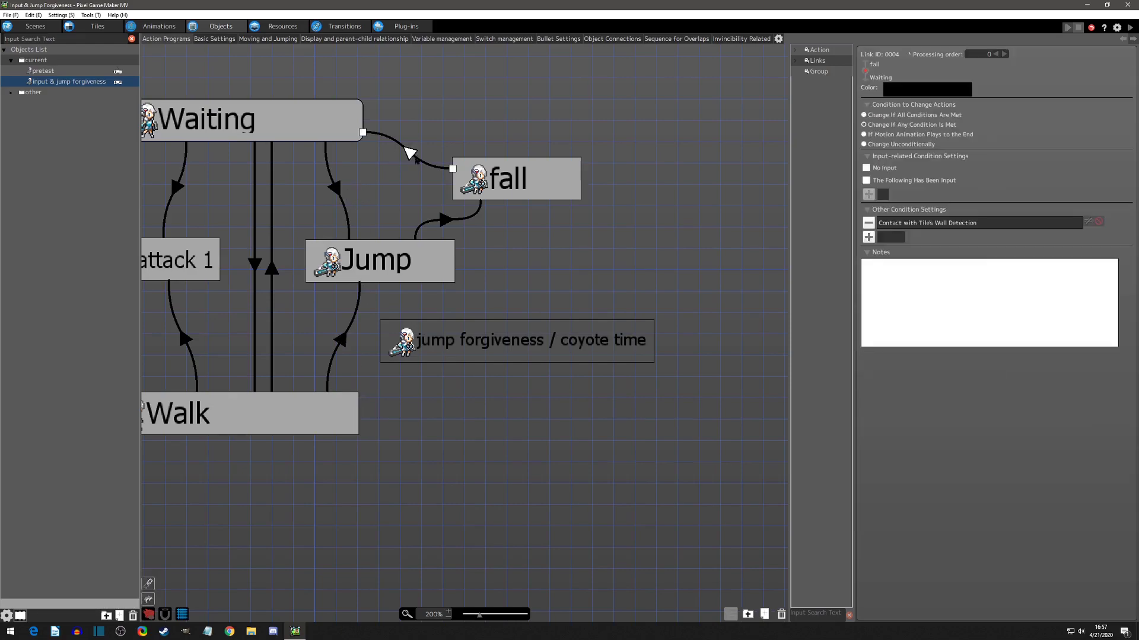
double_click(928, 226)
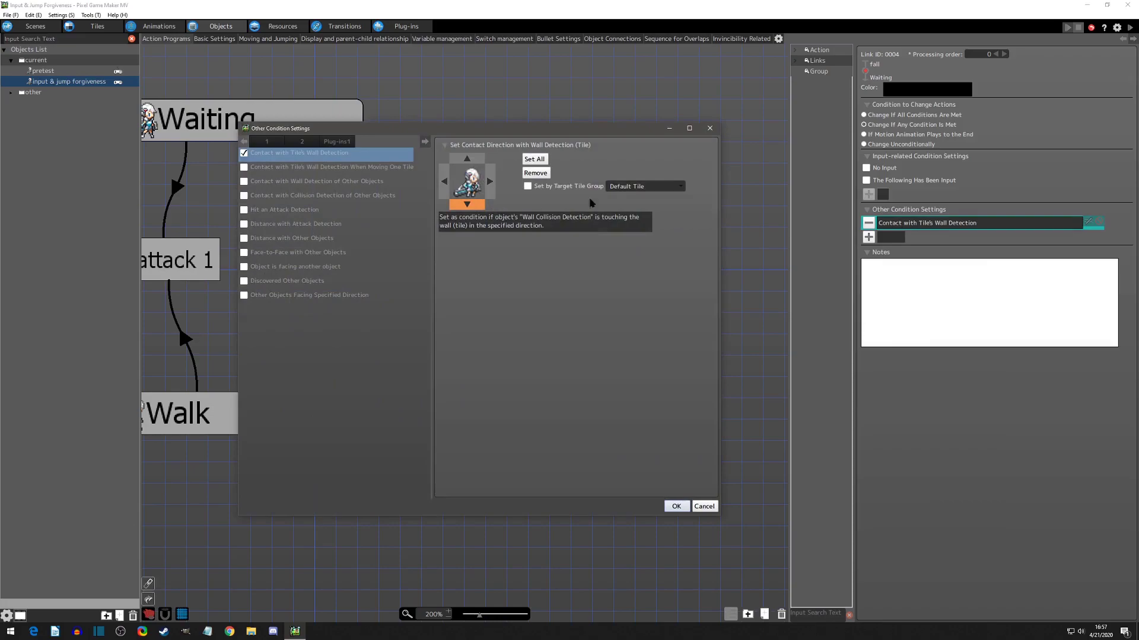
left_click(711, 128)
Copy the fall-to-Waiting link, paste it from Walk to jump forgiveness / coyote time, and move its start to Walk's right edge
right_click(410, 150)
left_click(428, 228)
left_click(350, 427)
right_click(350, 427)
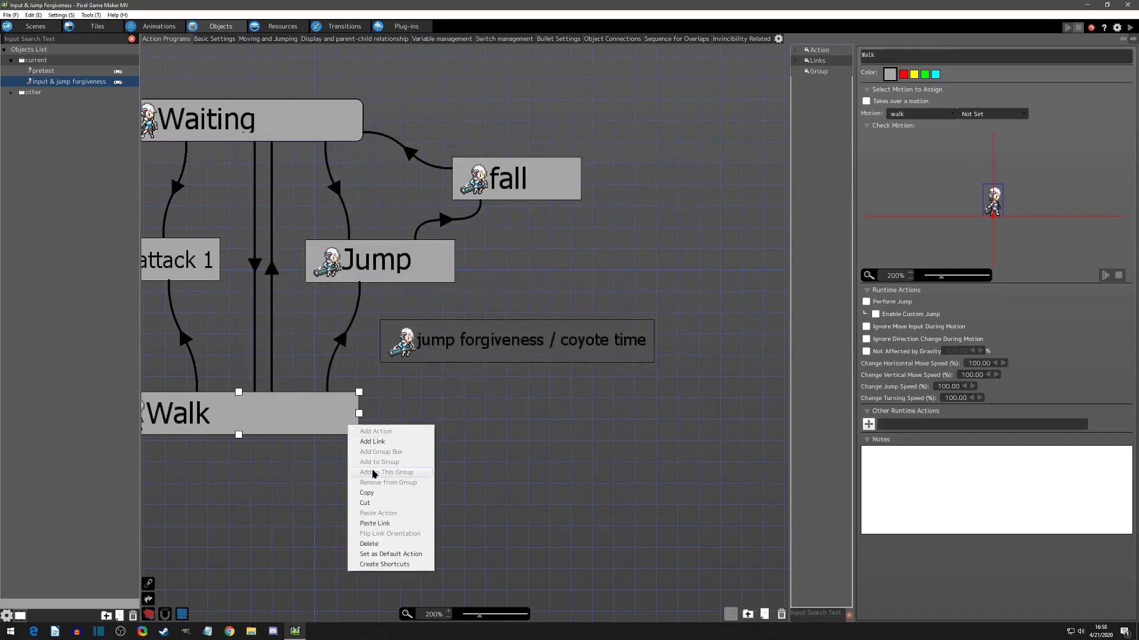
left_click(382, 518)
left_click(464, 344)
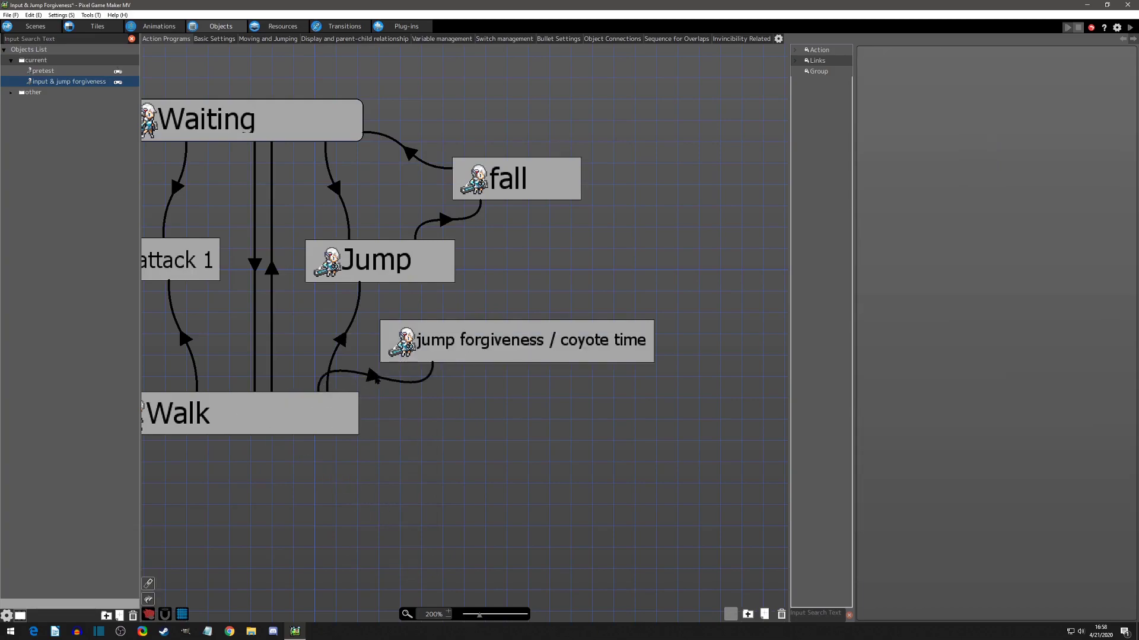
left_click_drag(367, 400, 370, 408)
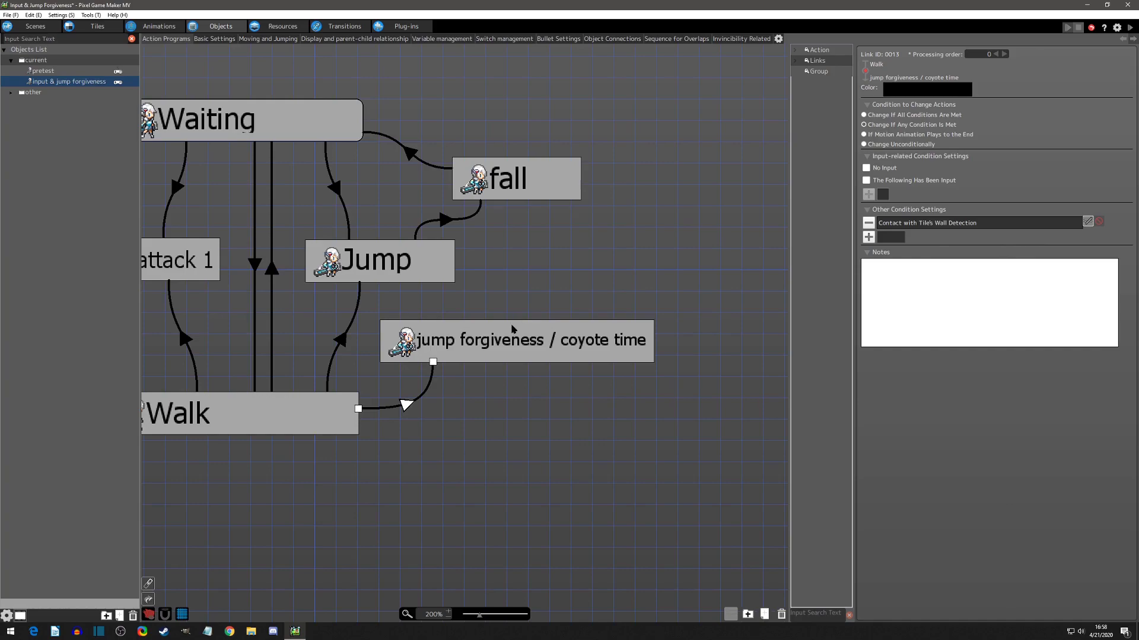
Turn off Takes over a motion for jump forgiveness / coyote time and create a link from it to fall
left_click(432, 345)
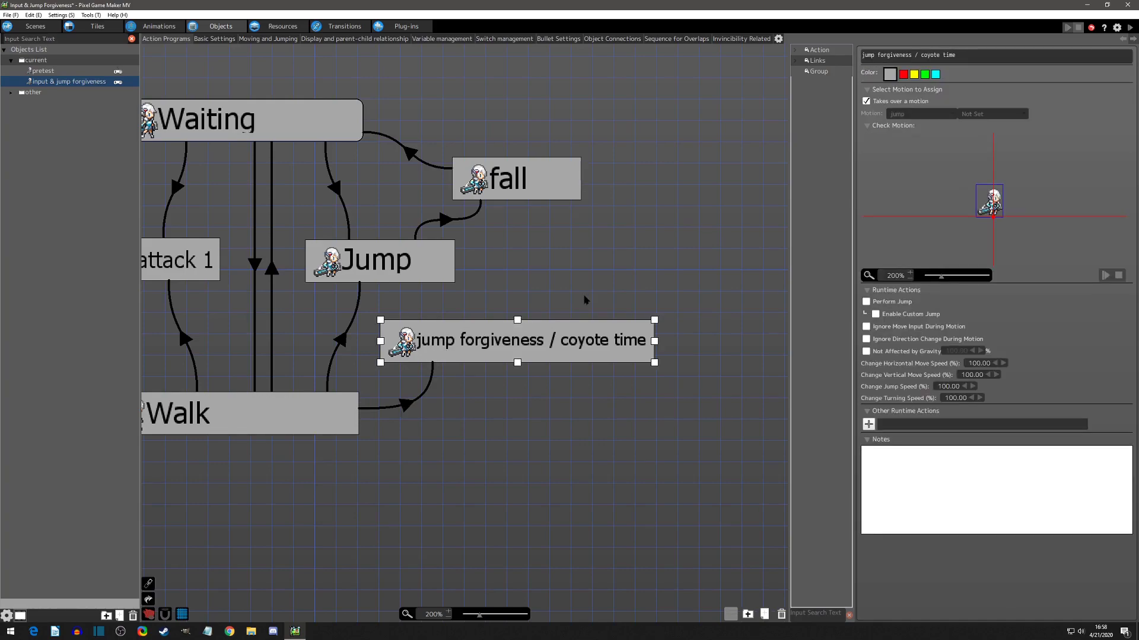
left_click(866, 102)
right_click(540, 339)
left_click(548, 353)
left_click(541, 181)
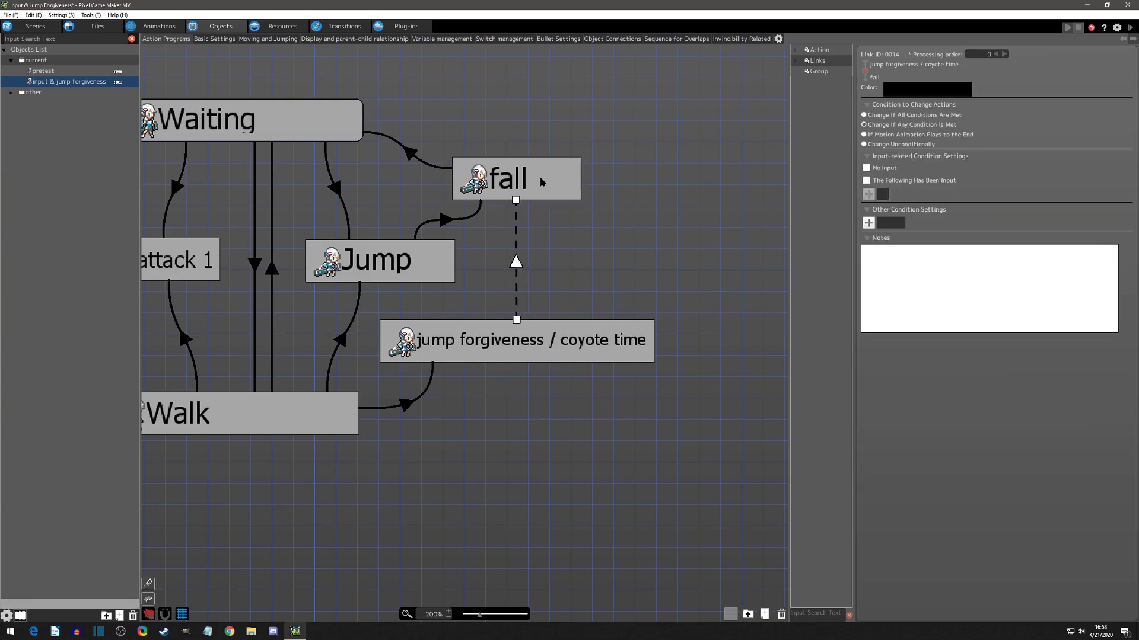
Create a link from jump forgiveness / coyote time to Jump
left_click(412, 341)
right_click(412, 341)
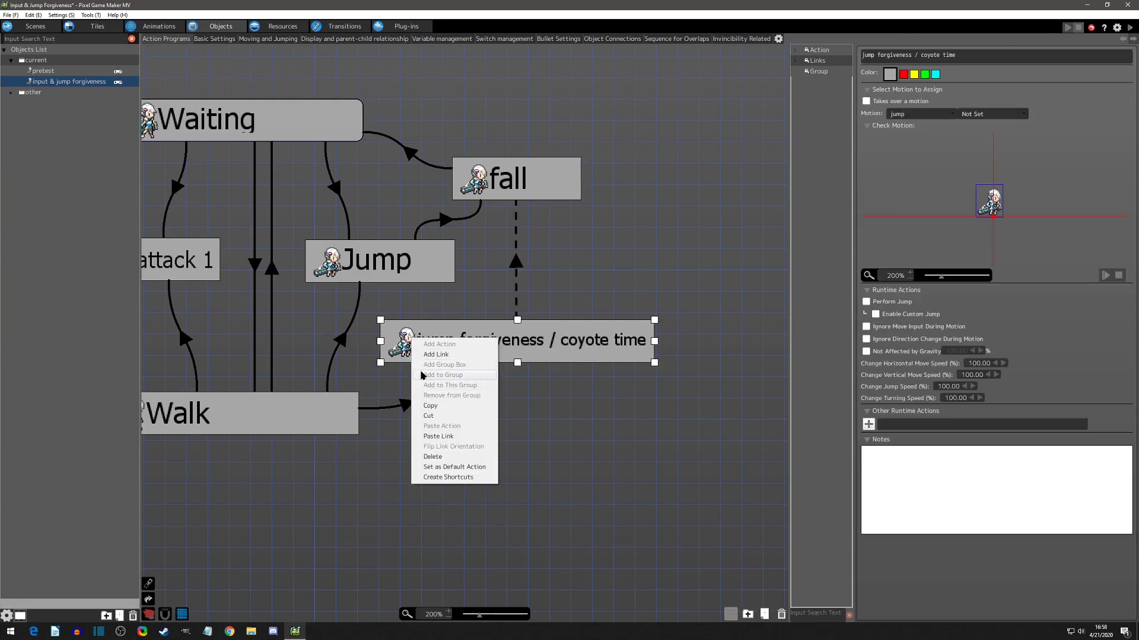
left_click(425, 355)
left_click(418, 284)
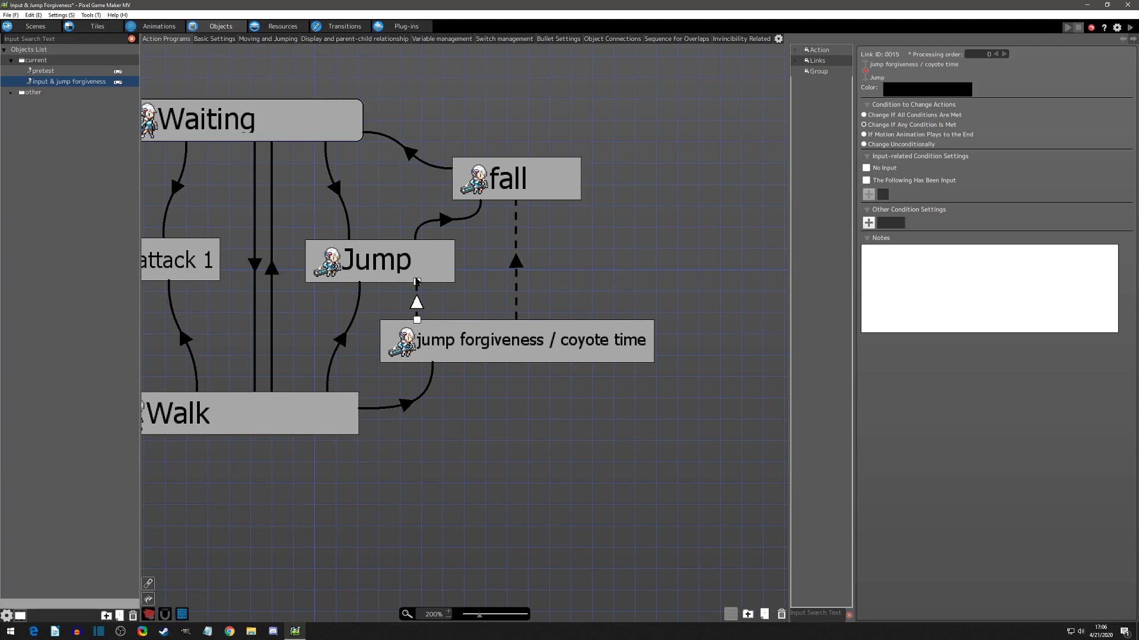
Give the coyote time-to-Jump link an input condition of A On Press with 2 acceptable frames
left_click(866, 180)
left_click(868, 194)
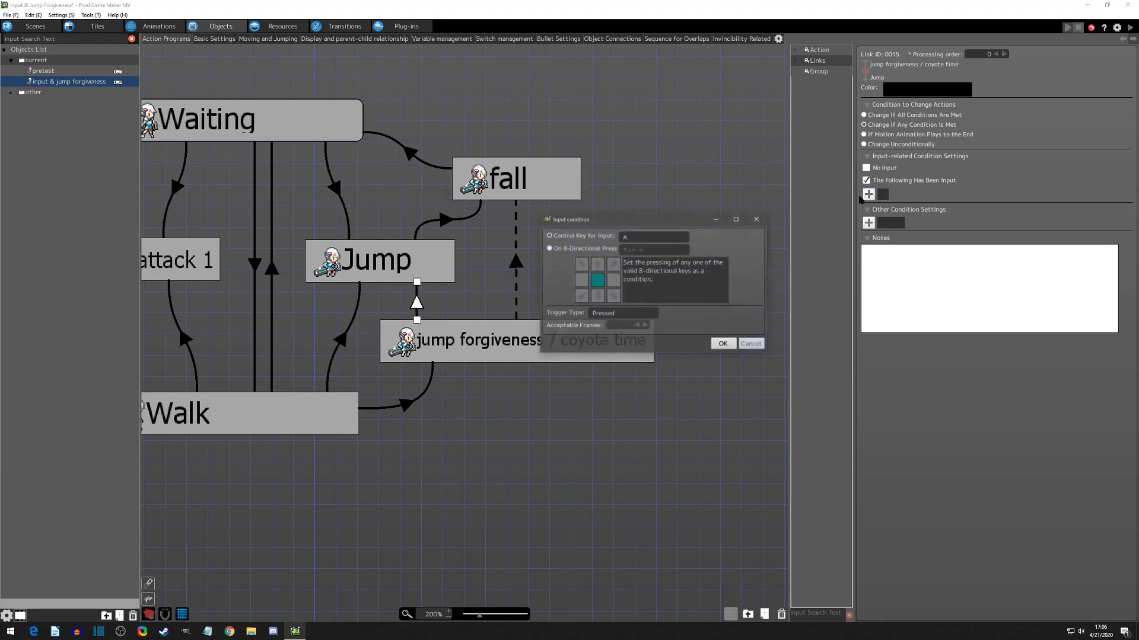
left_click(634, 315)
left_click(621, 337)
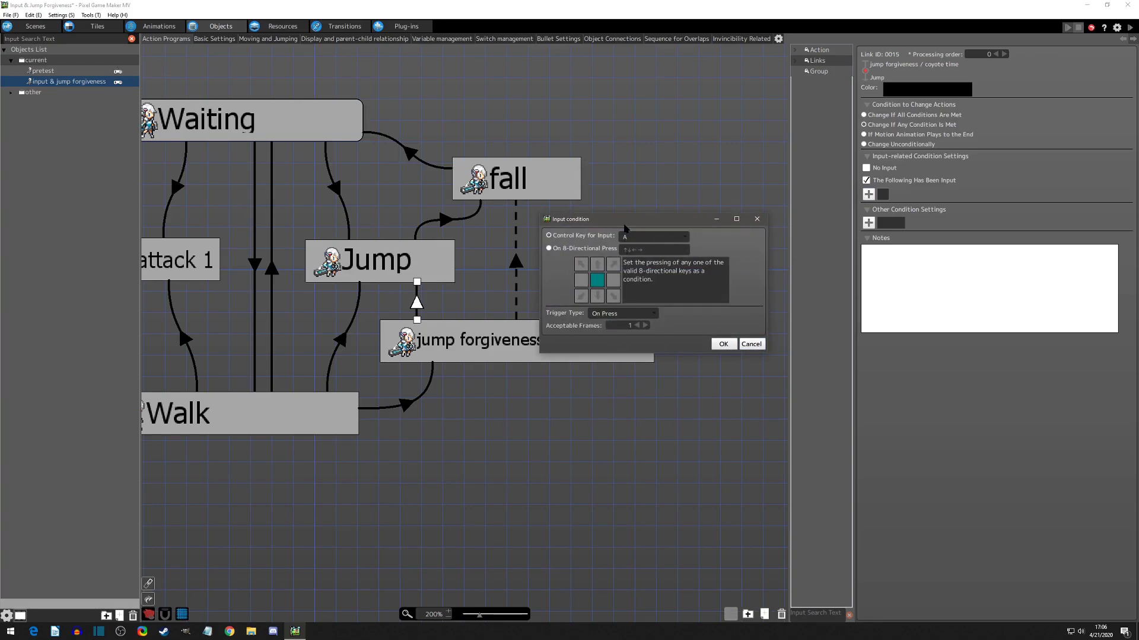
left_click_drag(625, 227, 679, 186)
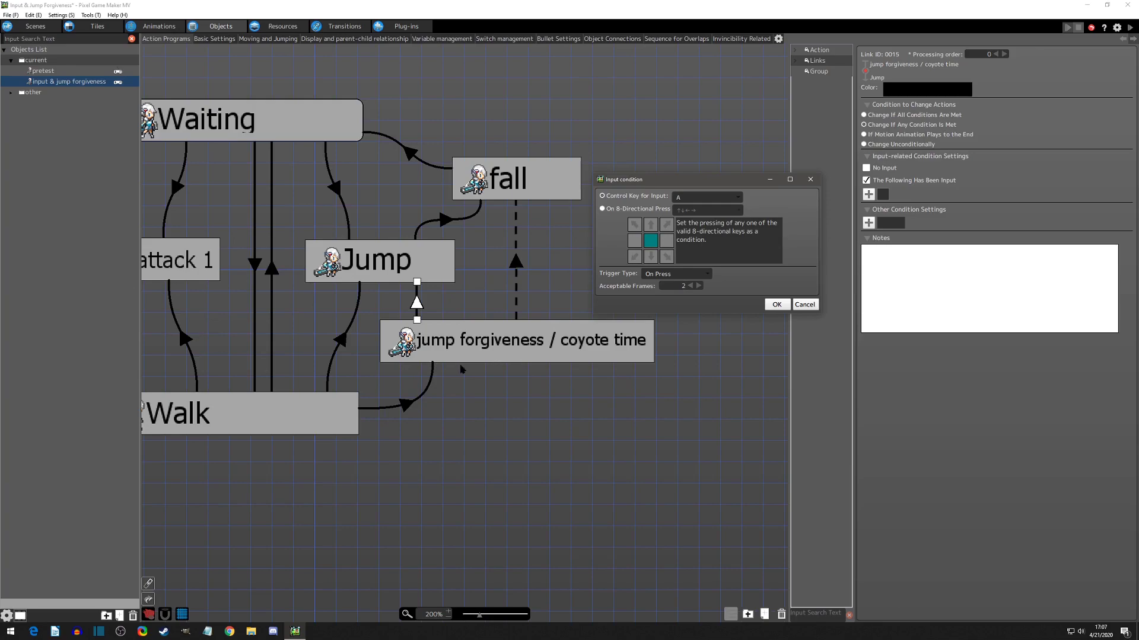
left_click(780, 307)
left_click_drag(781, 311, 595, 370)
left_click(588, 367)
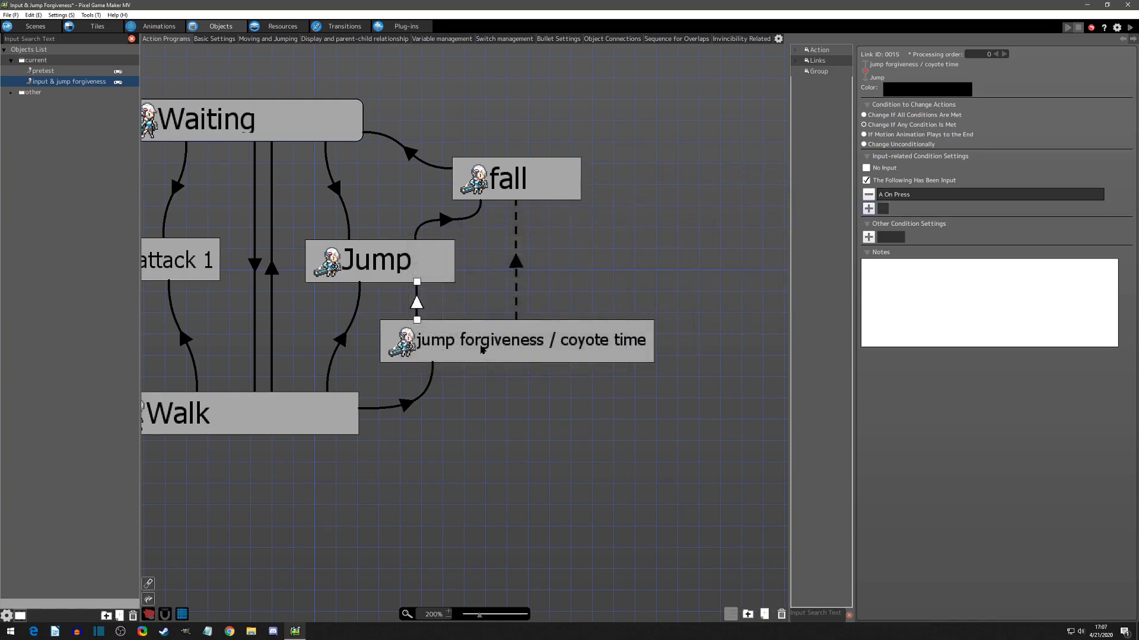
Add an After Certain Time Passes condition of 0.1 seconds to the link from jump forgiveness / coyote time to fall
left_click(517, 265)
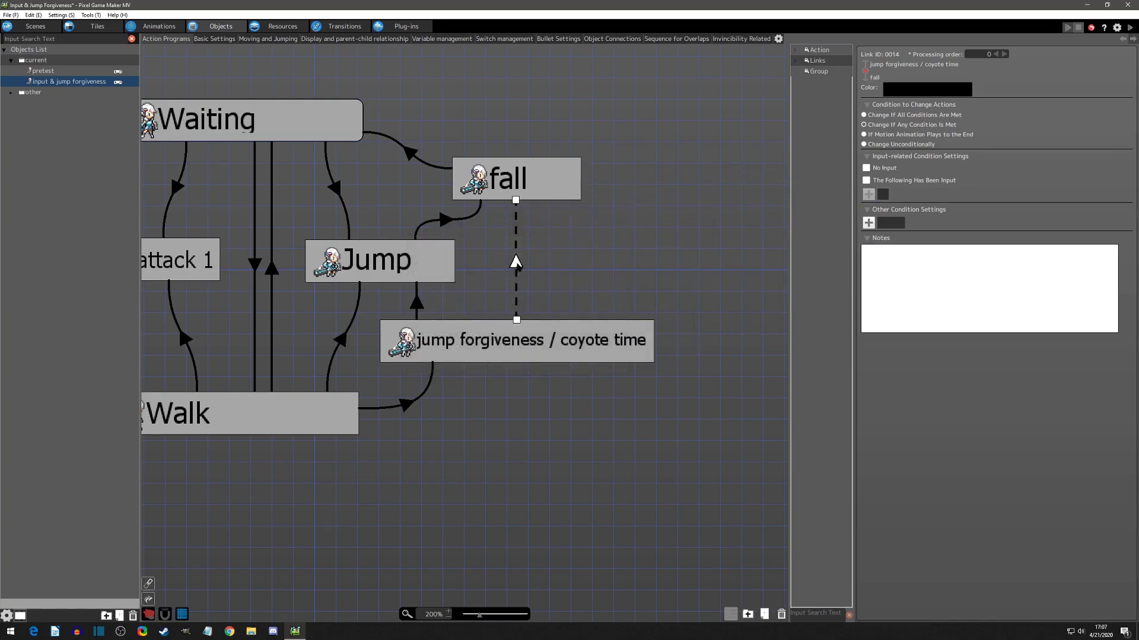
left_click(868, 222)
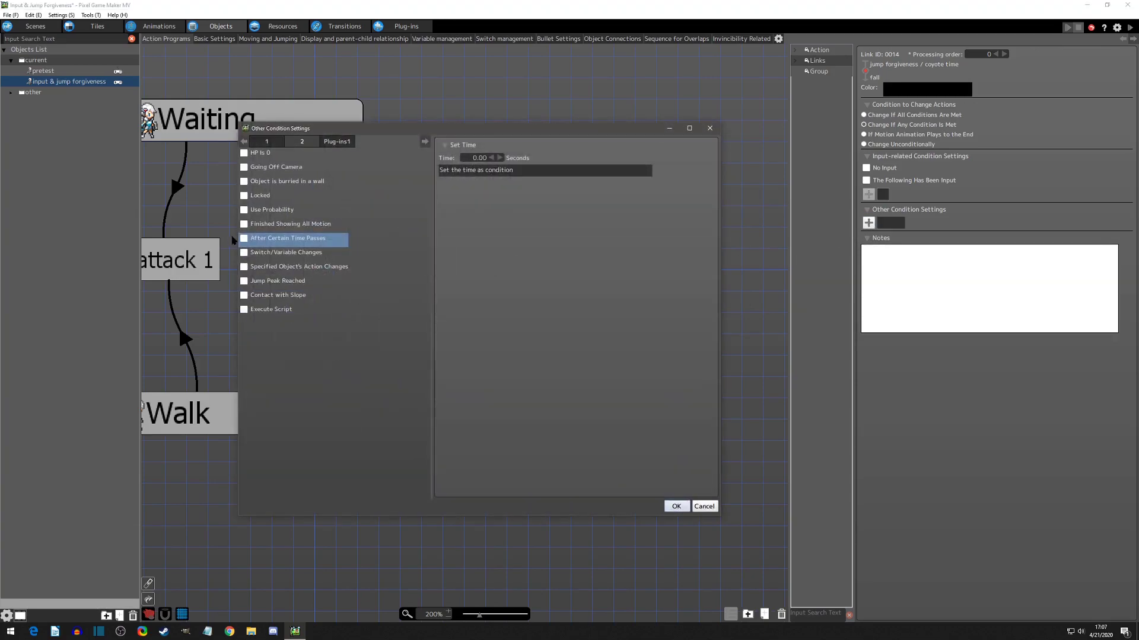
left_click(243, 238)
key("BackSpace")
key("BackSpace")
key("BackSpace")
key("BackSpace")
type(".1")
key("Return")
left_click(677, 506)
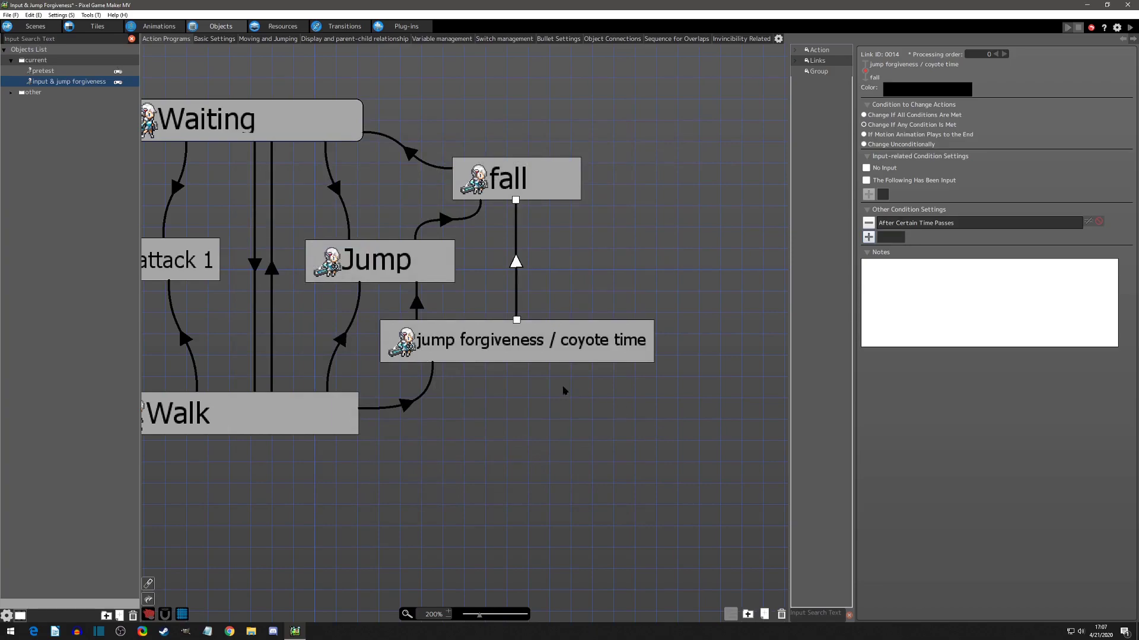
Set the processing order of the link from jump forgiveness / coyote time to Jump to 1
left_click(318, 422)
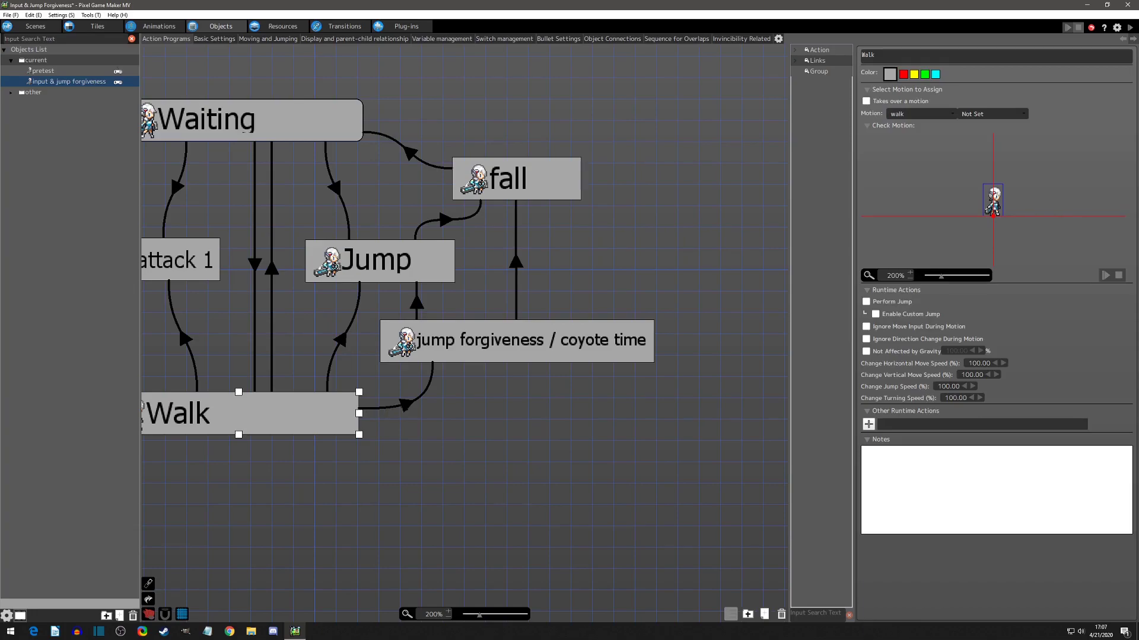
left_click(402, 408)
left_click(448, 348)
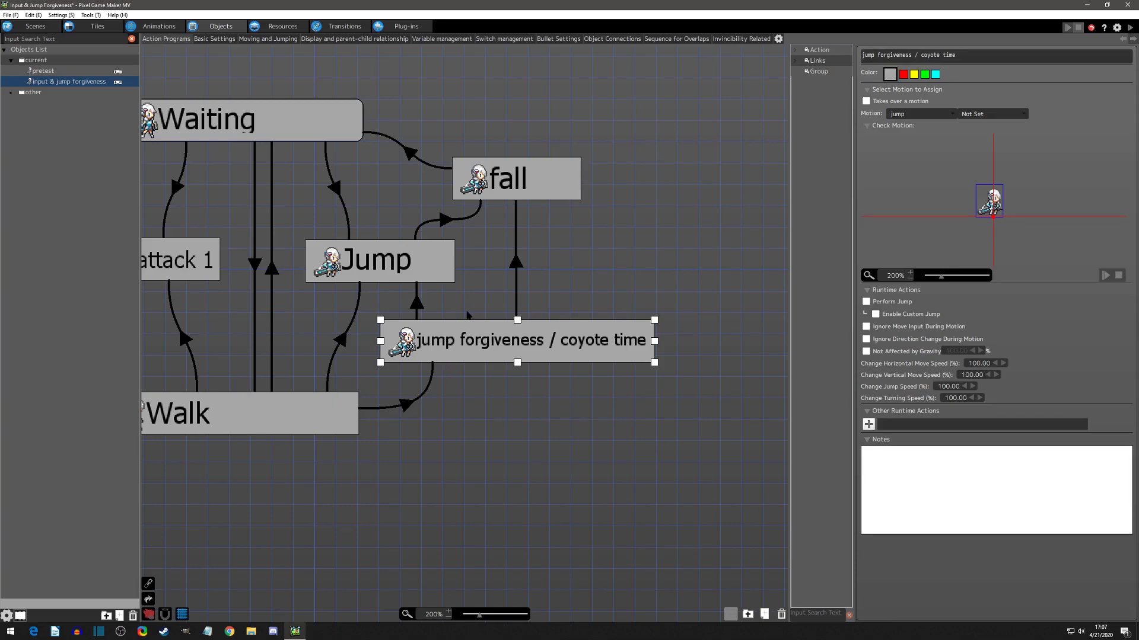
left_click(417, 304)
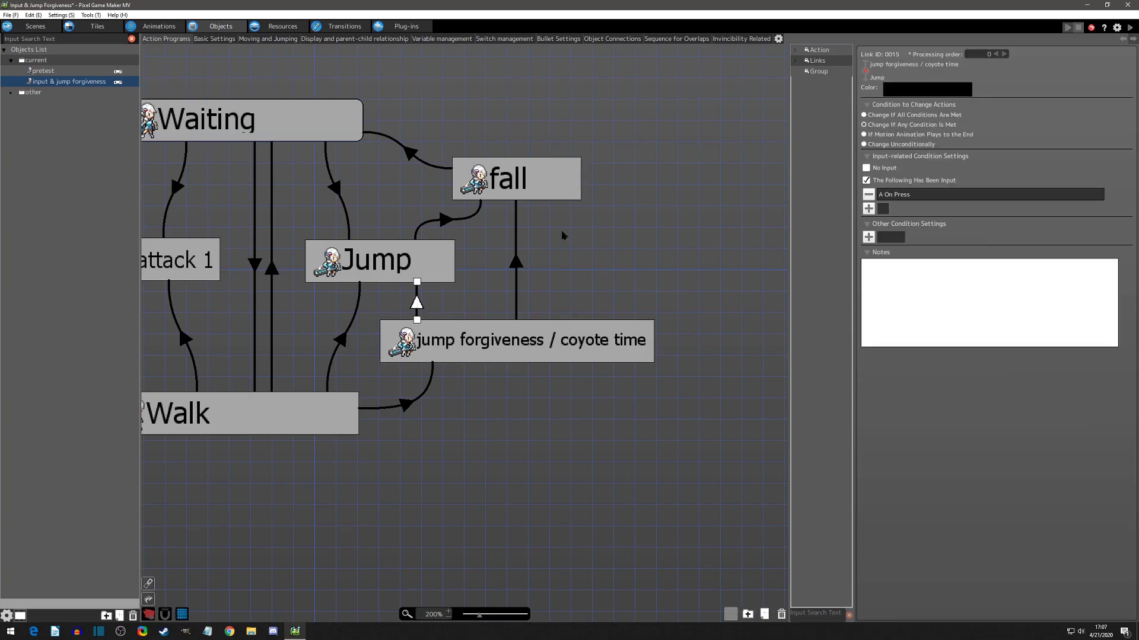
double_click(980, 54)
type("1")
left_click(413, 272)
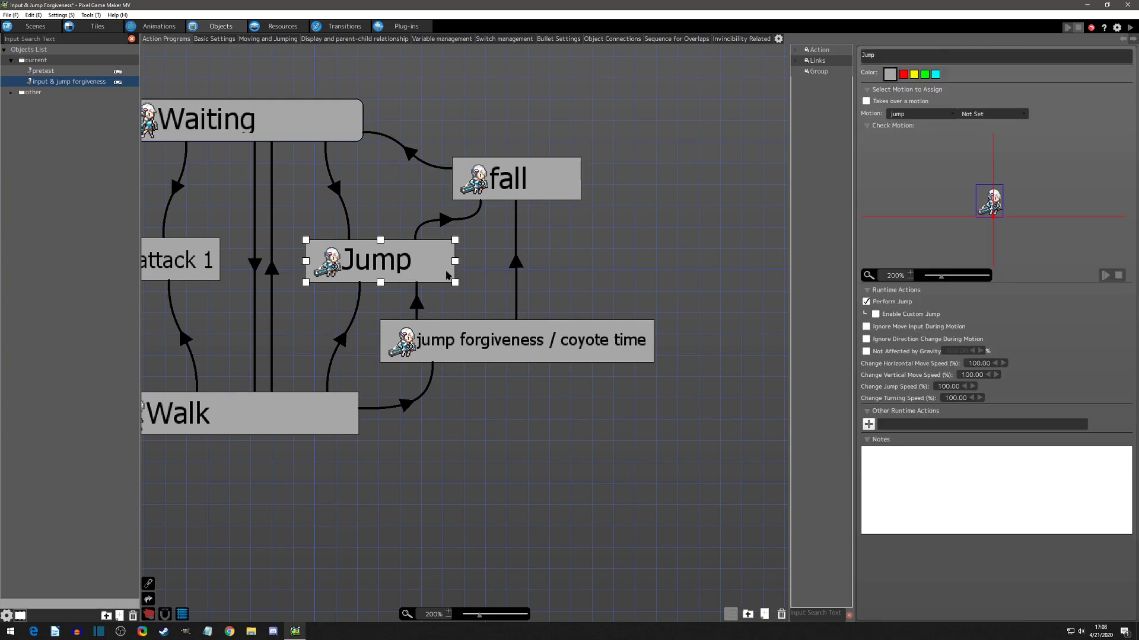
Review the conditions on the links from jump forgiveness / coyote time to fall and from Walk to jump forgiveness / coyote time
left_click(516, 262)
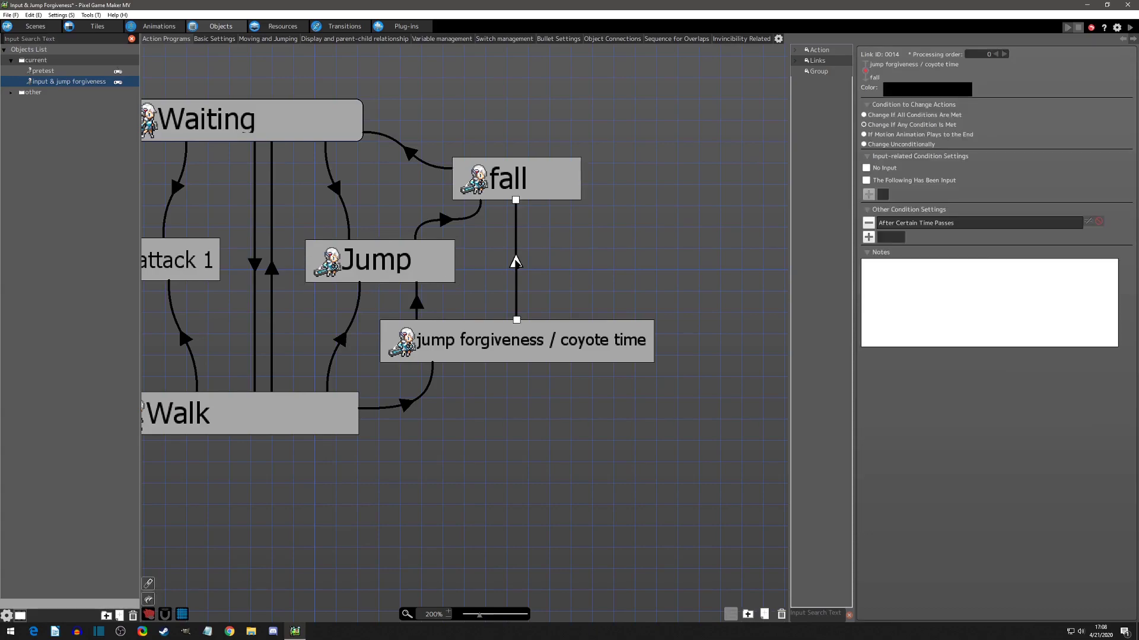
left_click(524, 187)
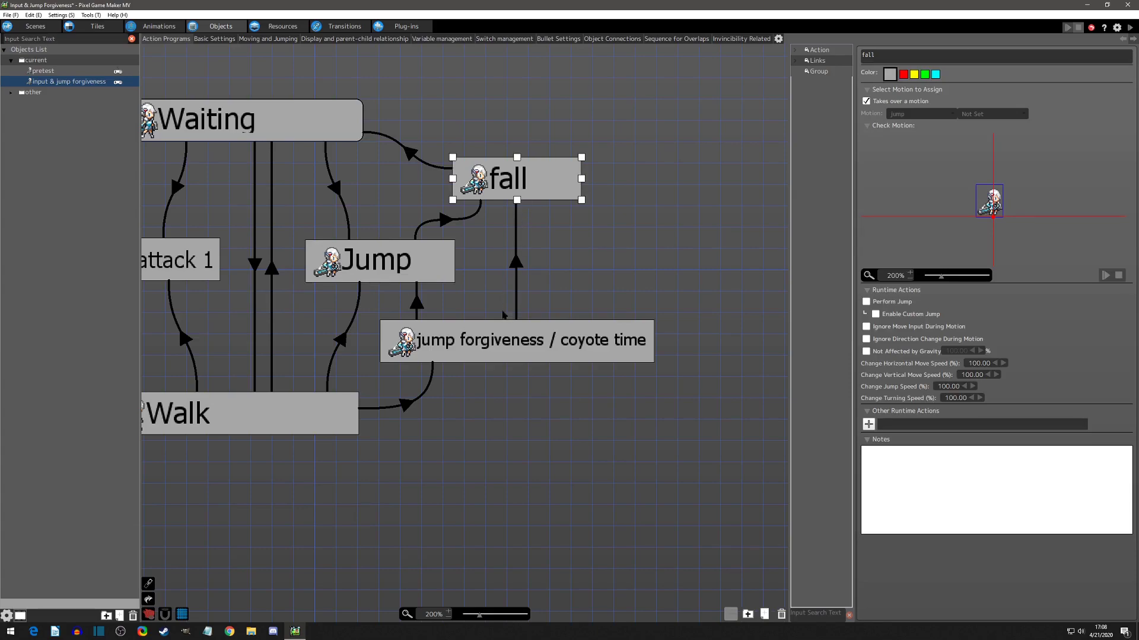
left_click(405, 405)
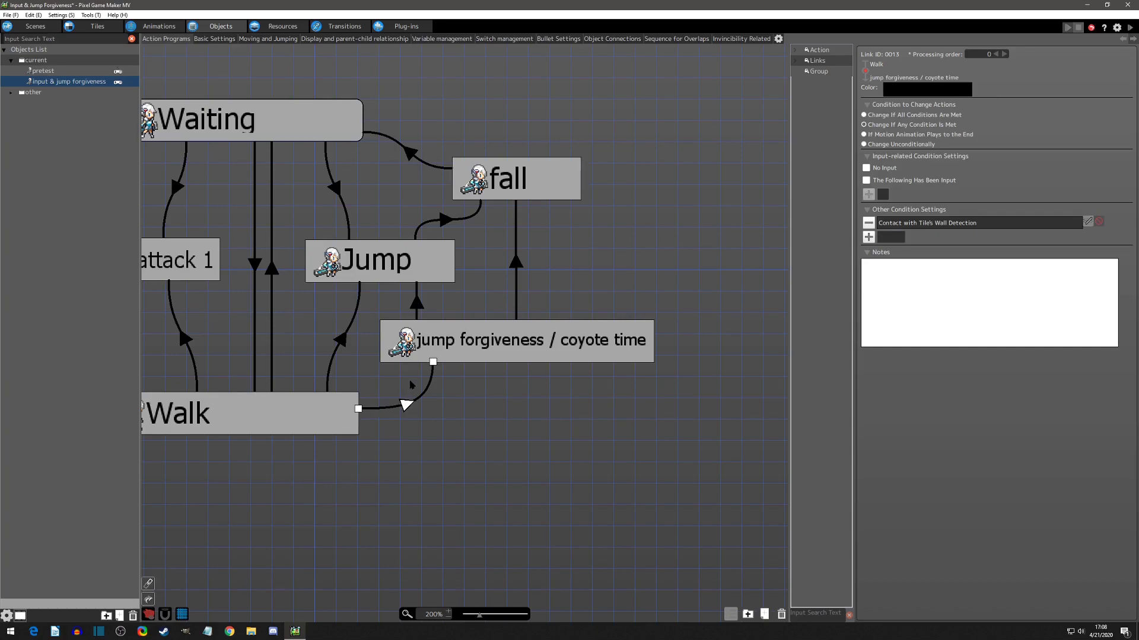
Create a shortcut of the Waiting action and place it just below the jump forgiveness / coyote time action
left_click(265, 130)
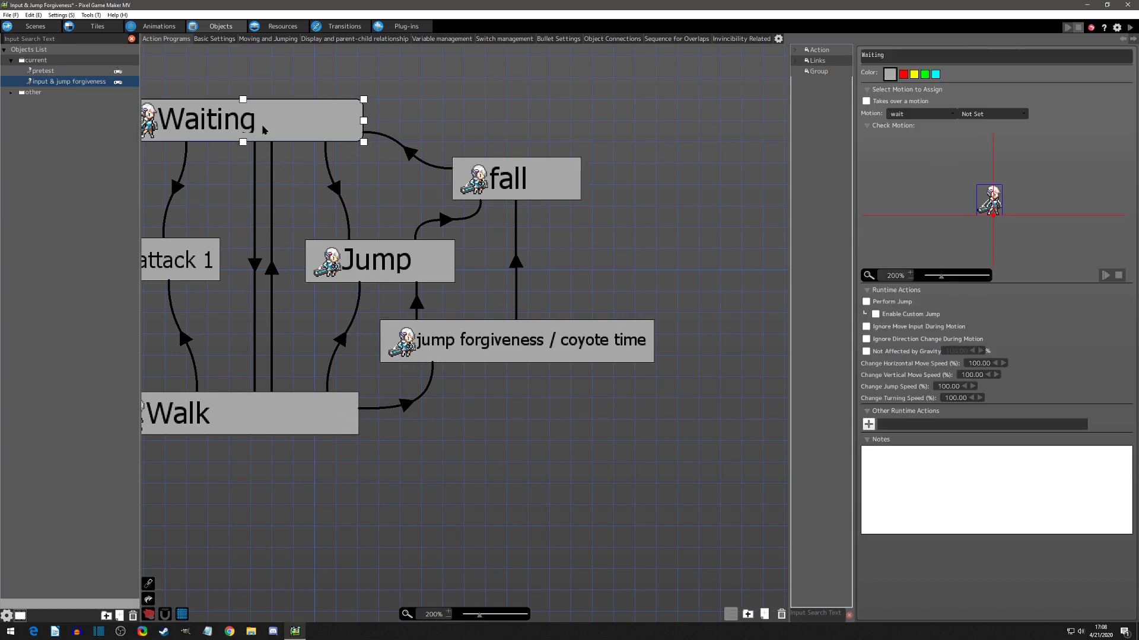
right_click(264, 129)
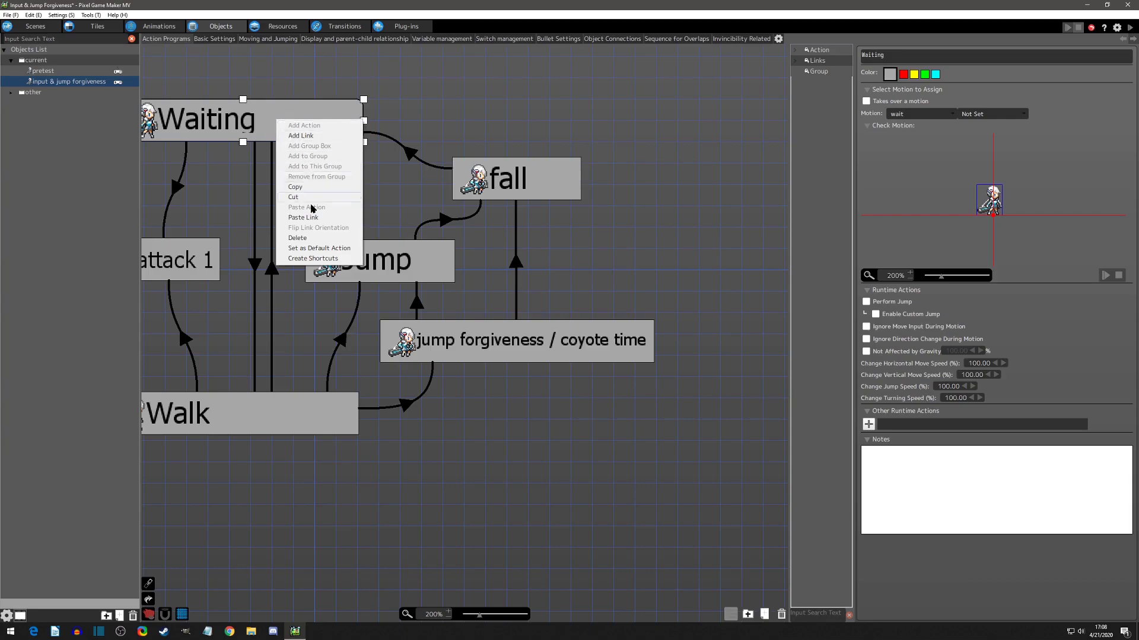
left_click(312, 259)
left_click_drag(382, 288, 516, 415)
Copy the Walk-to-coyote-time link and paste it from the Waiting shortcut to jump forgiveness / coyote time
left_click(407, 406)
right_click(406, 406)
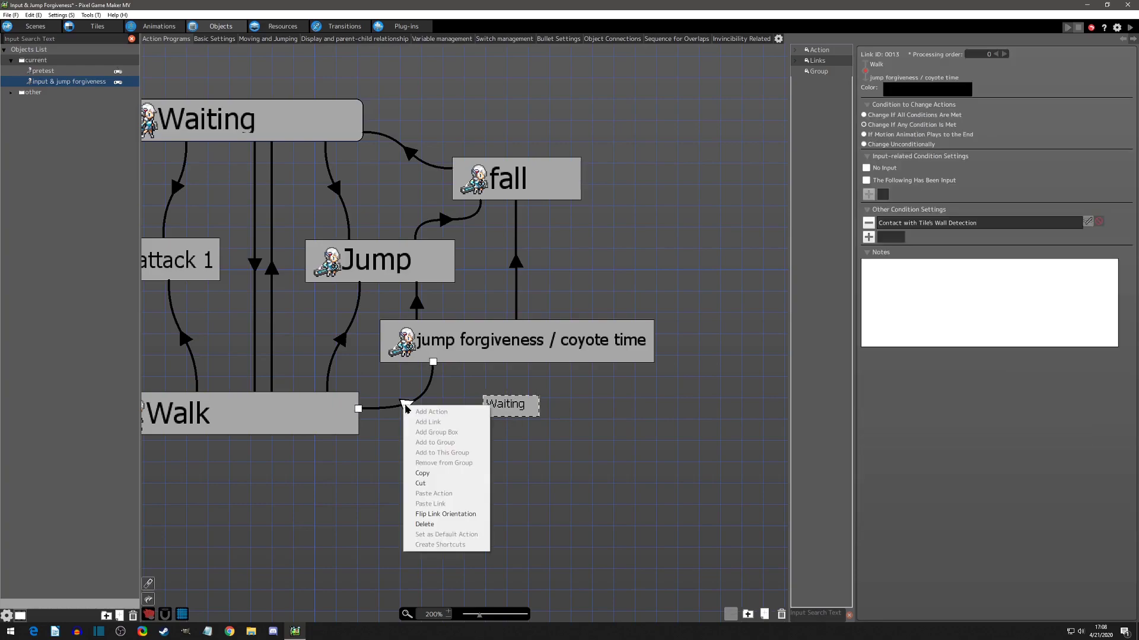
left_click(422, 474)
left_click(505, 405)
right_click(509, 405)
left_click(525, 500)
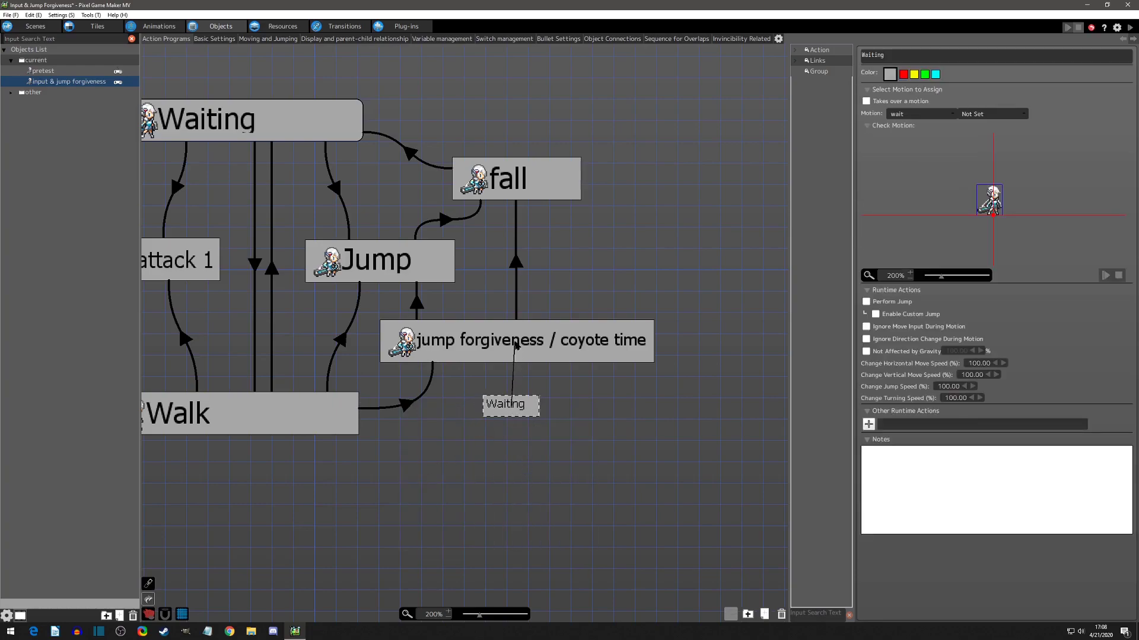
left_click(514, 363)
left_click_drag(514, 363, 511, 363)
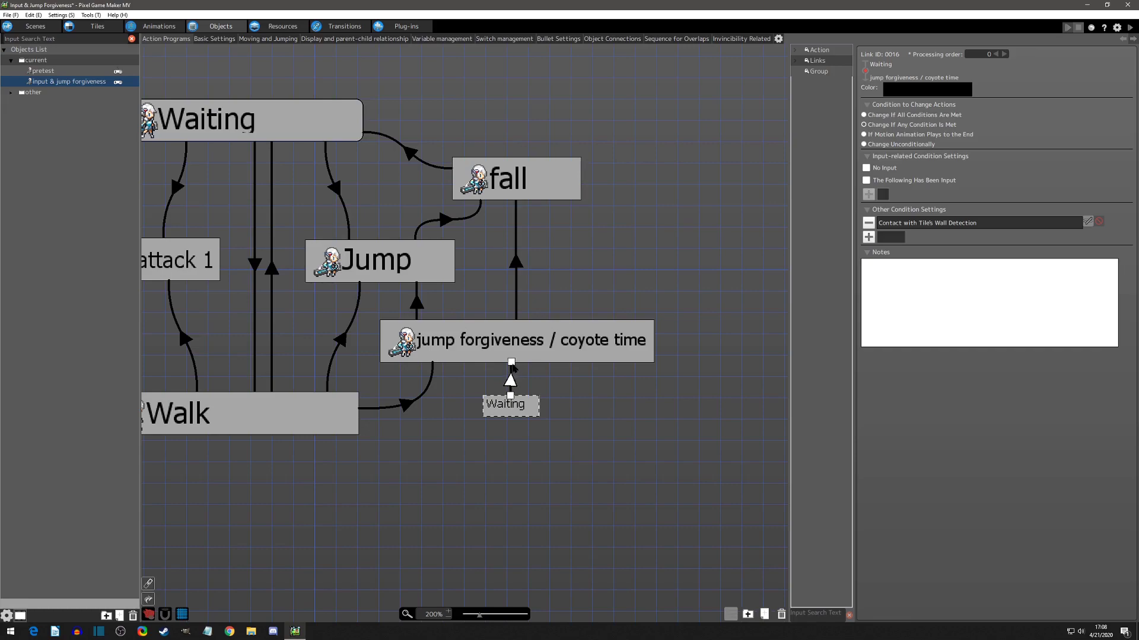
left_click(553, 394)
Examine the connections of the fall, jump forgiveness / coyote time and Waiting actions with unrelated links dimmed
left_click(330, 134)
left_click(405, 246)
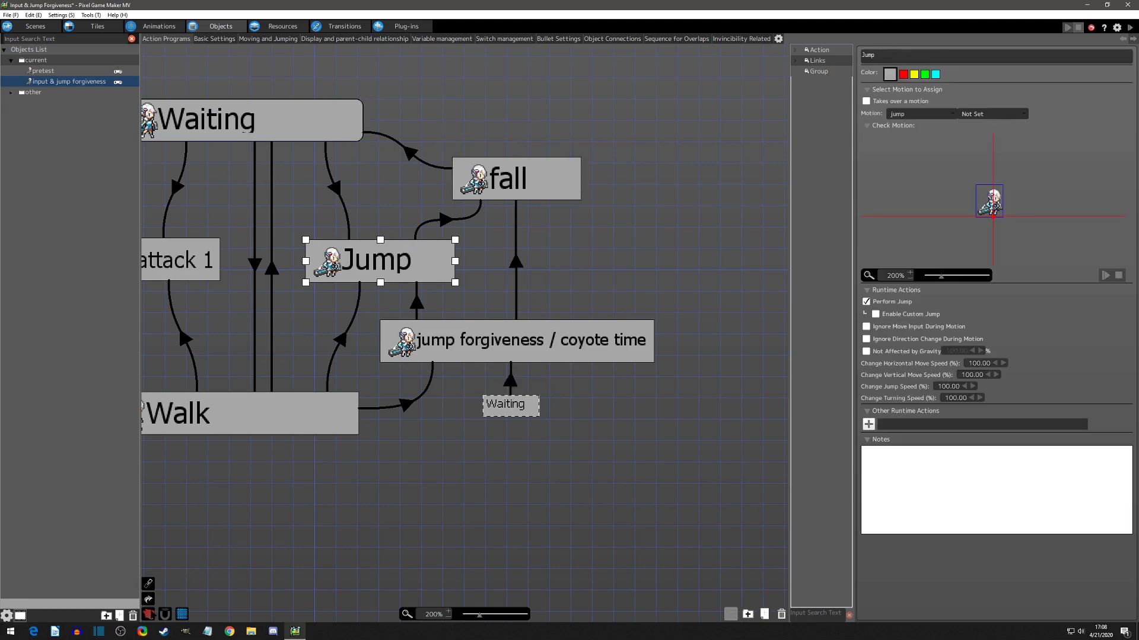
left_click(149, 615)
left_click(499, 175)
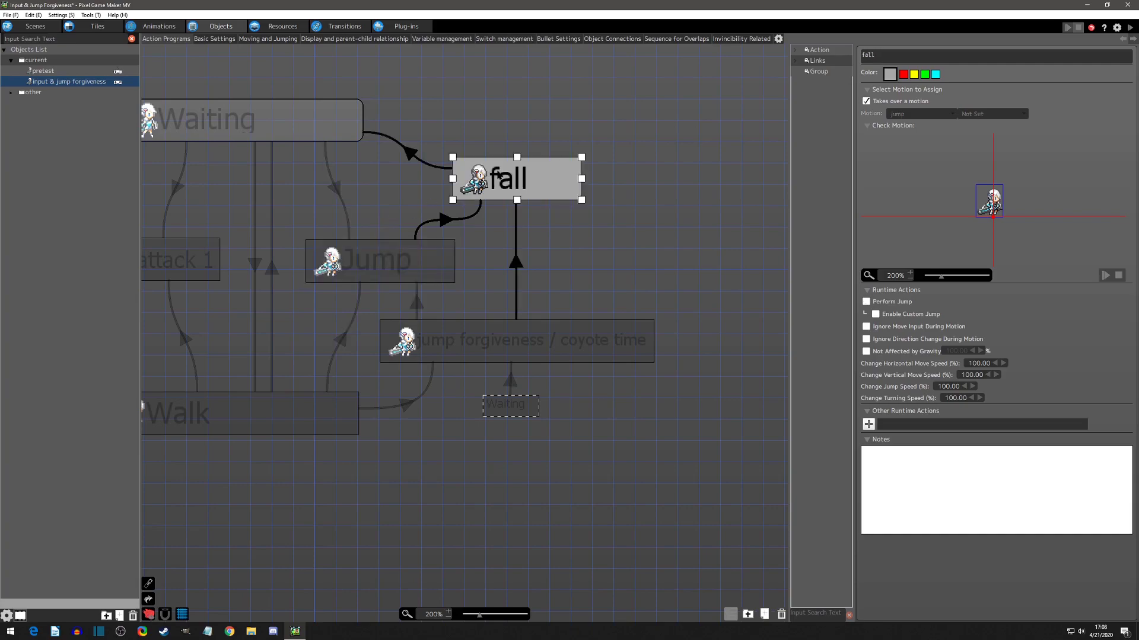
left_click(479, 326)
left_click(298, 133)
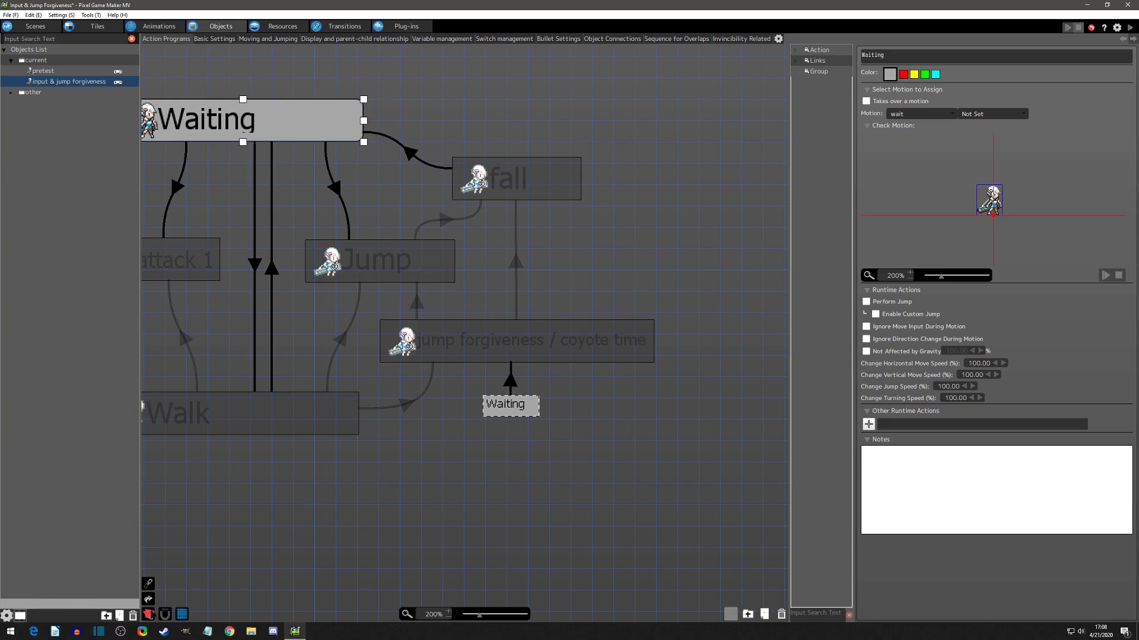
left_click(149, 614)
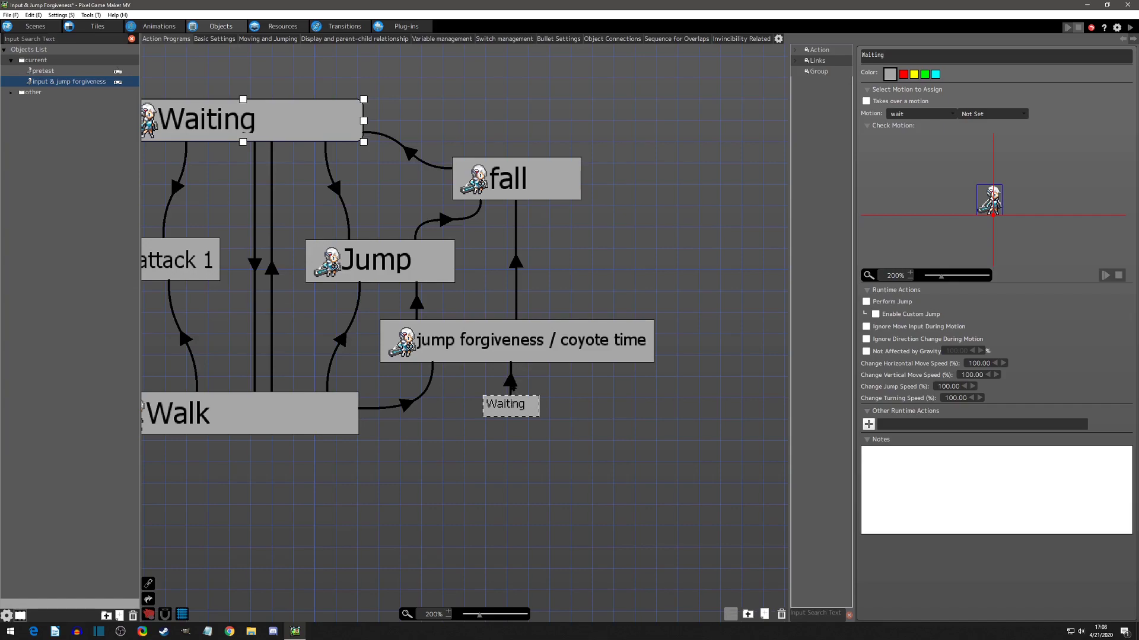
Enlarge the Waiting shortcut below the jump forgiveness / coyote time action
left_click(507, 411)
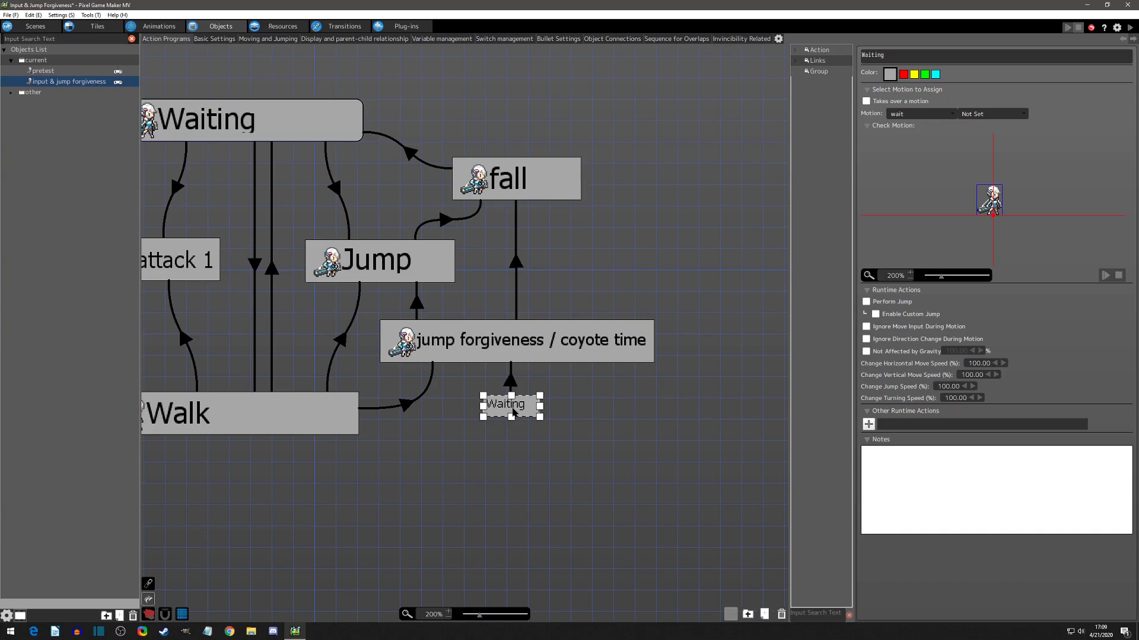
mouse_move(514, 412)
left_mouse_down()
mouse_move(545, 423)
mouse_move(524, 432)
left_mouse_up()
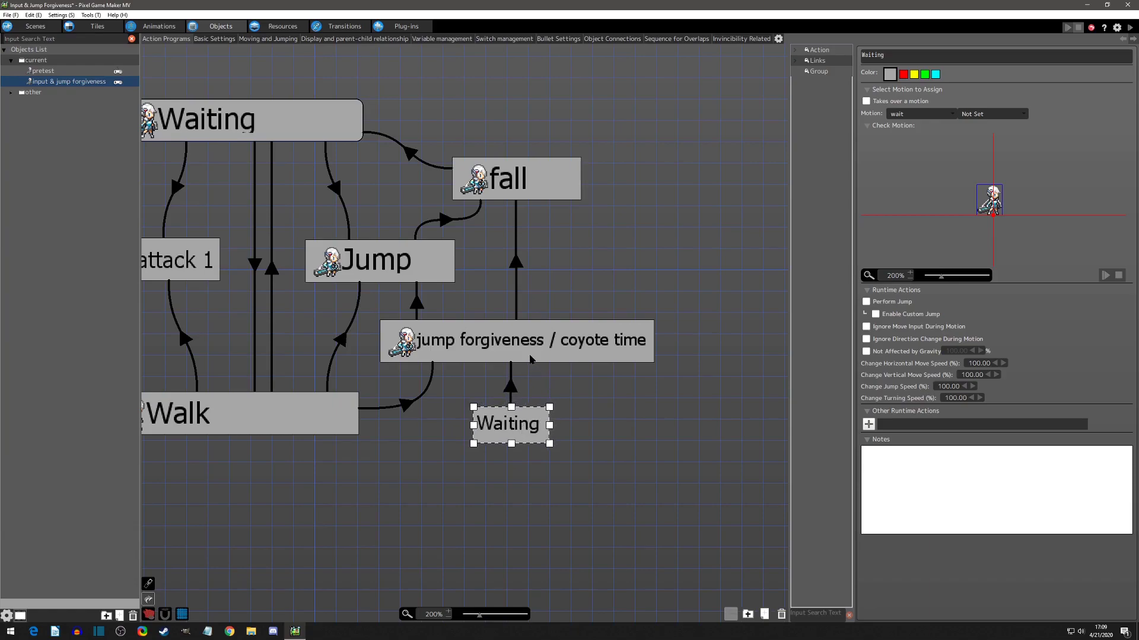
Start a test play and place the game window beside the action diagram
scroll(483, 196, "down", 3)
scroll(370, 200, "right", 3)
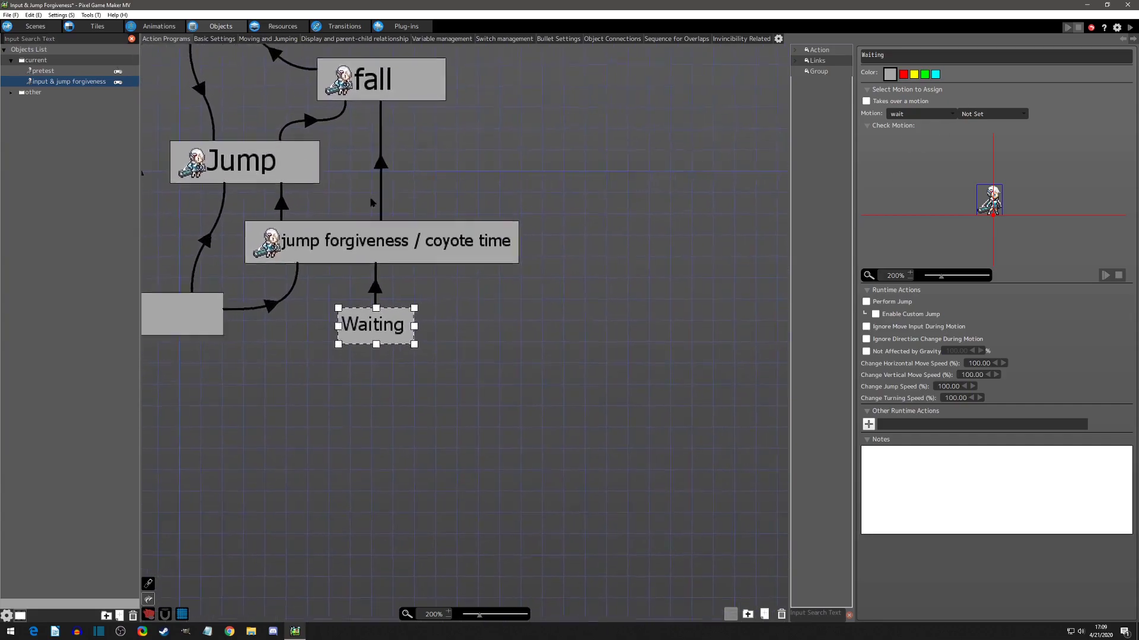
scroll(370, 201, "up", 1)
scroll(370, 200, "left", 3)
scroll(593, 209, "down", 1)
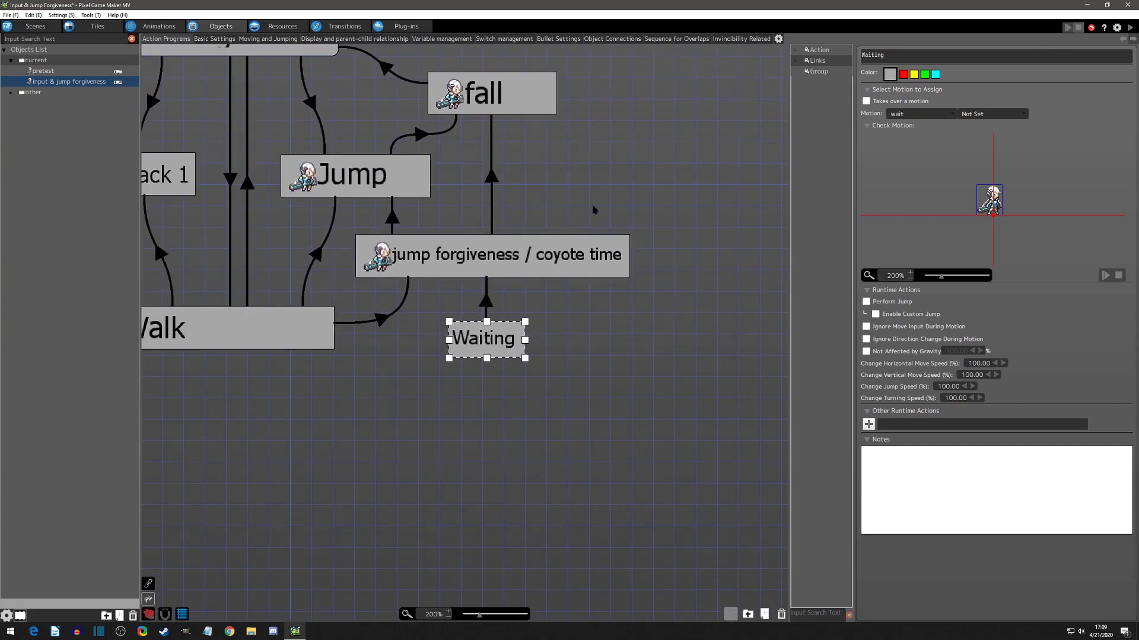
scroll(593, 209, "up", 2)
key("F5")
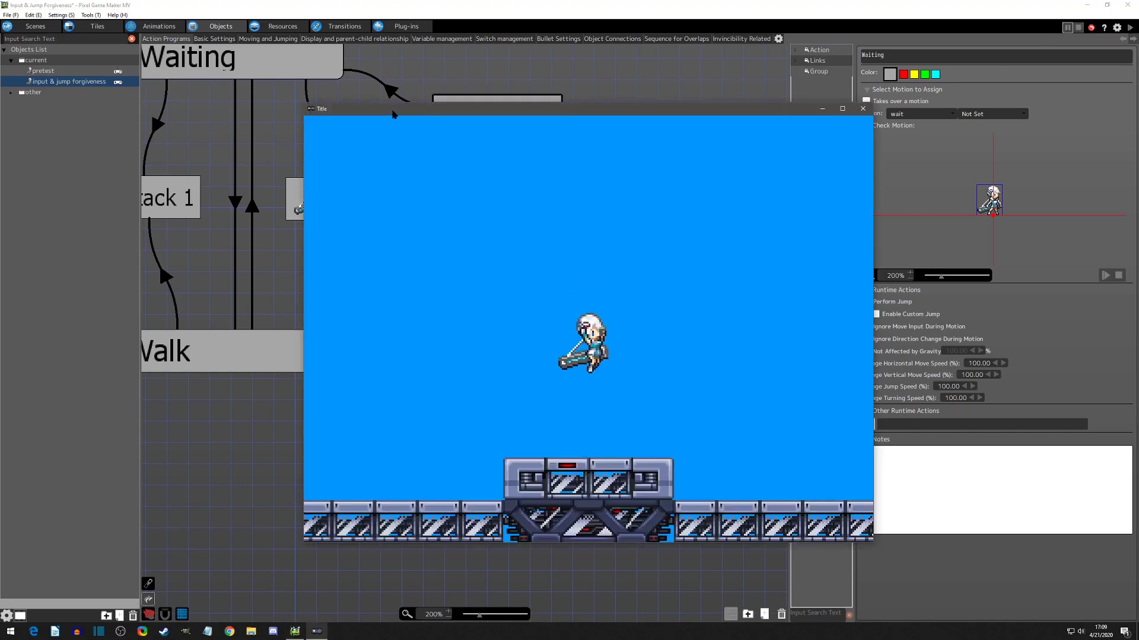
left_click_drag(394, 106, 742, 103)
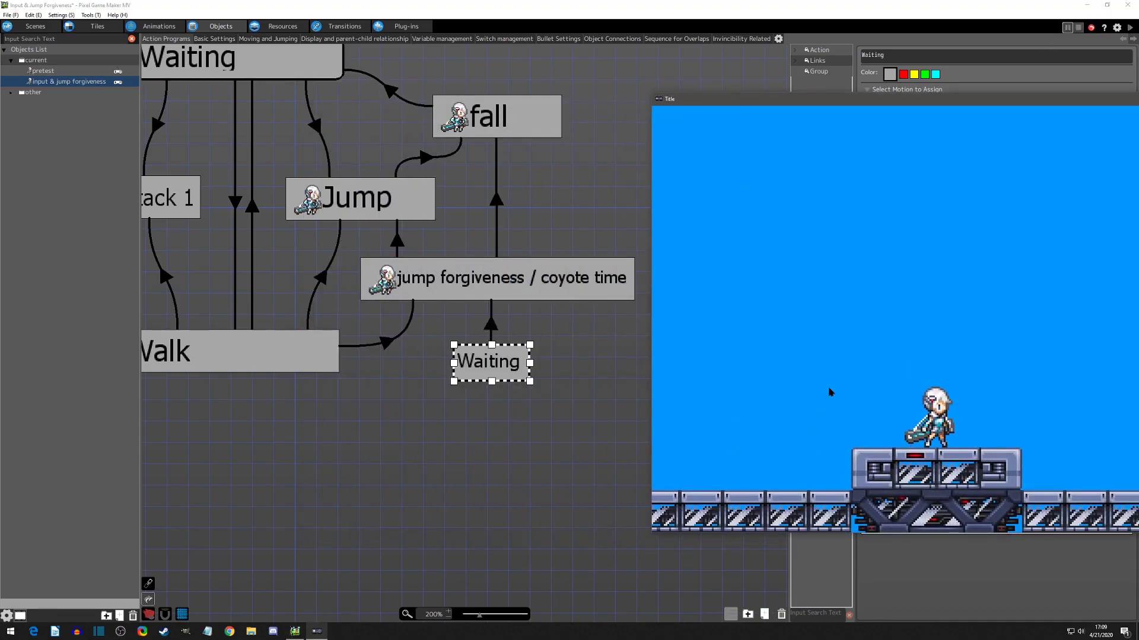
Test walking and jumping off both edges of the platform while watching the active actions, and end the test play
key("Left")
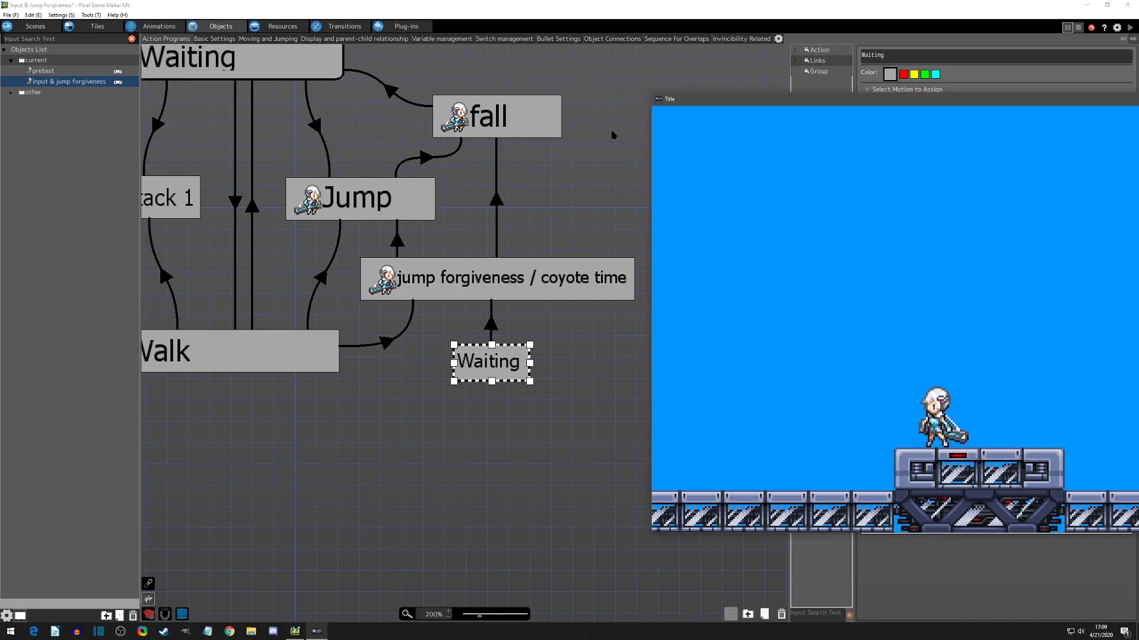
key("Left")
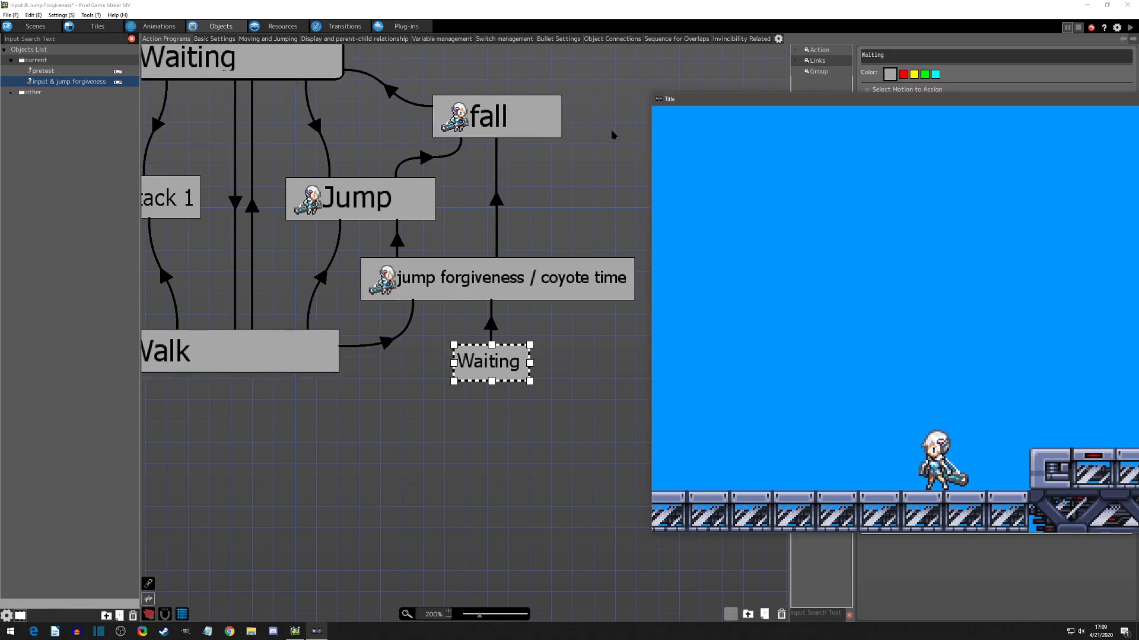
key("Right")
key("z")
key("Left")
key("z")
key("Right")
key("z")
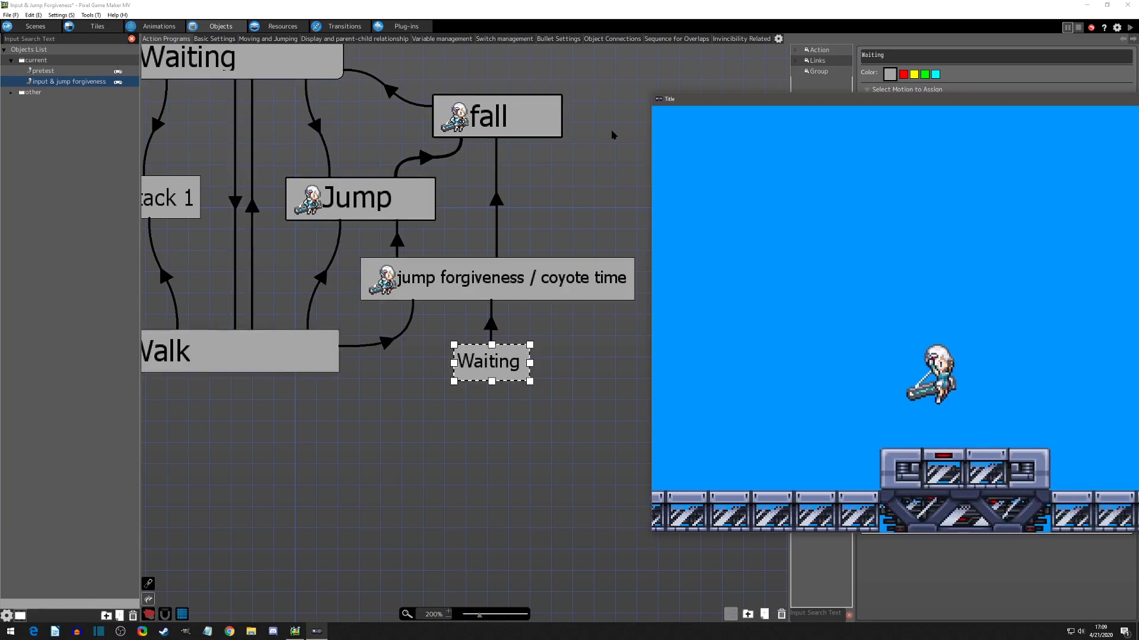
key("Left")
key("z")
key("Right")
key("z")
key("Left")
key("z")
key("Right")
key("z")
key("Left")
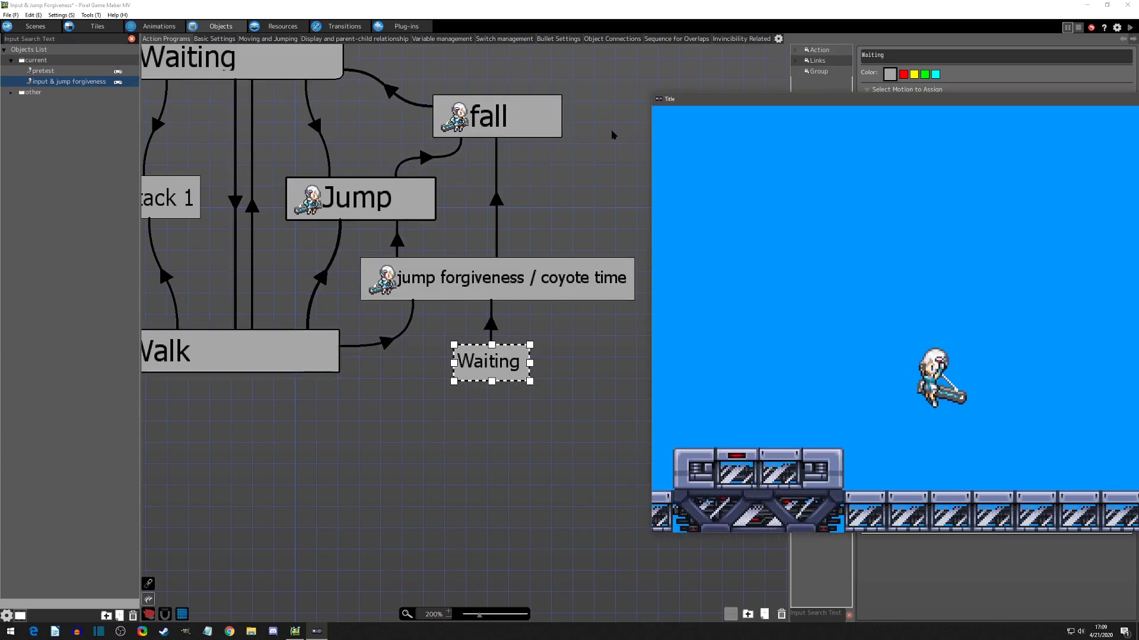
key("z")
key("Right")
key("z")
key("Right")
key("Left")
key("z")
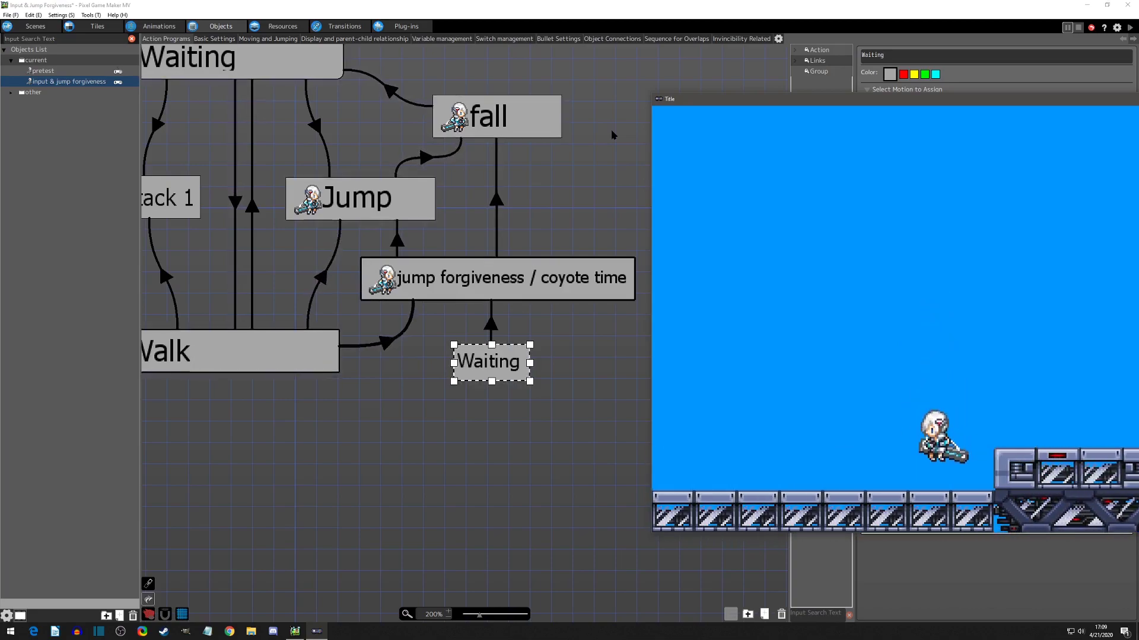
key("Right")
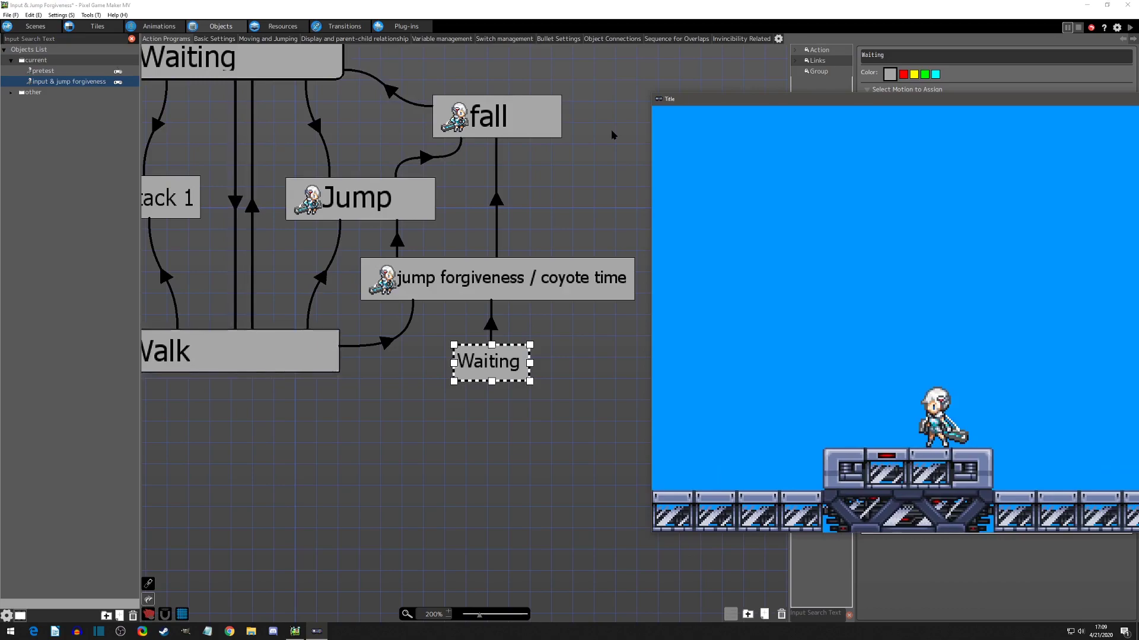
left_click_drag(730, 102, 383, 109)
key("Escape")
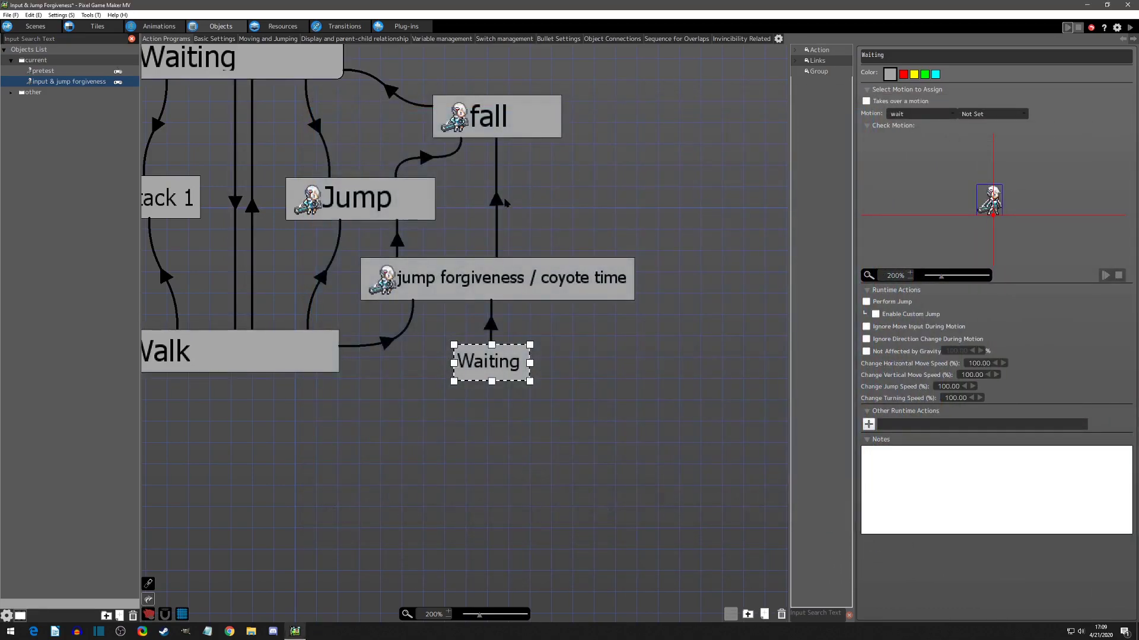
Review the After Certain Time Passes setting on the link from jump forgiveness / coyote time to fall
left_click(507, 201)
double_click(950, 223)
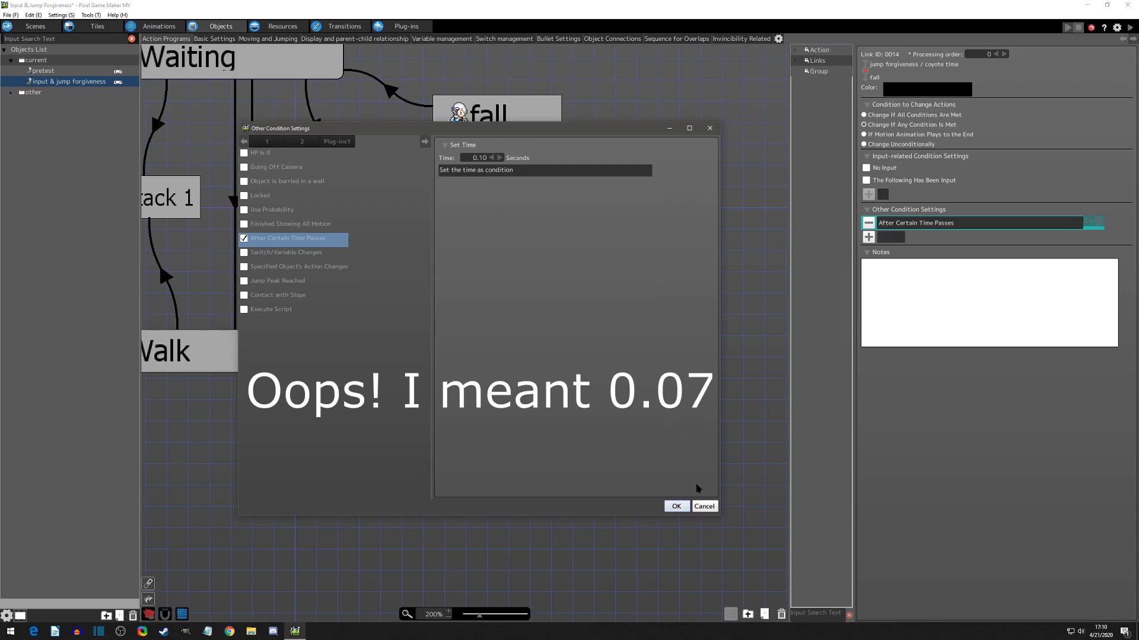
left_click(676, 507)
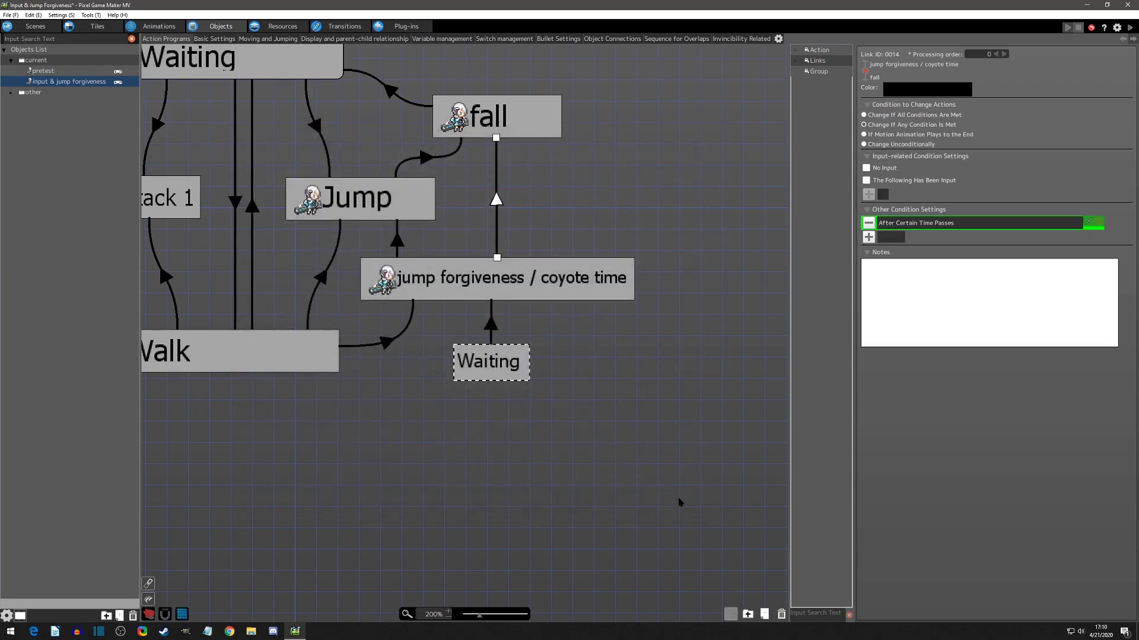
middle_click_drag(292, 359, 461, 375)
scroll(429, 393, "down", 4)
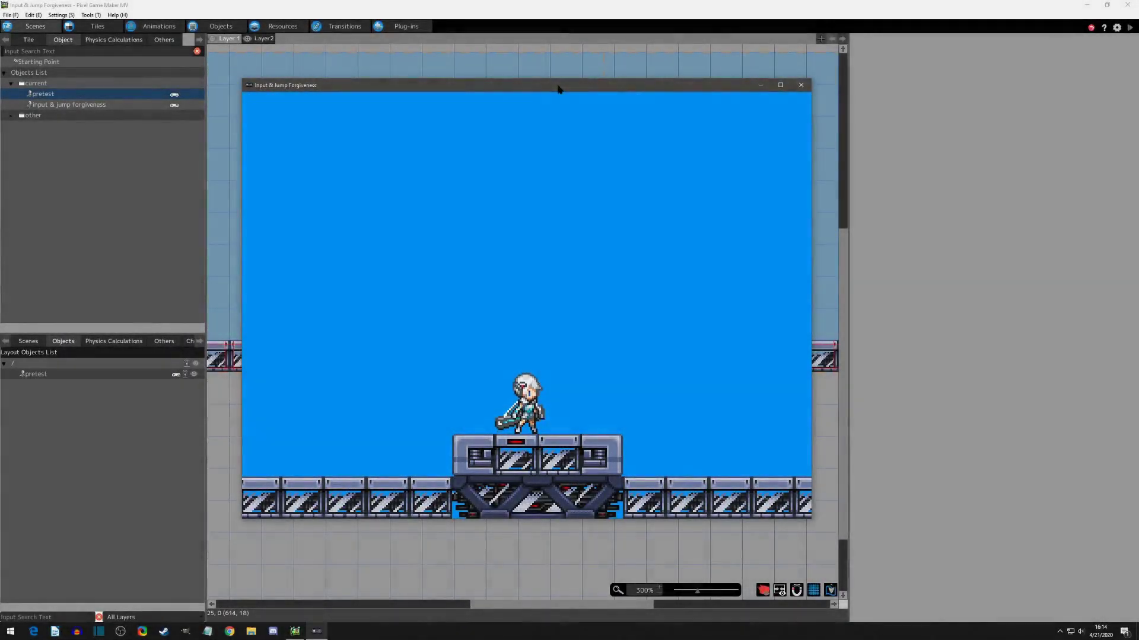
Test the pretest character's jump, attack and movement in both directions on the platform
key("space")
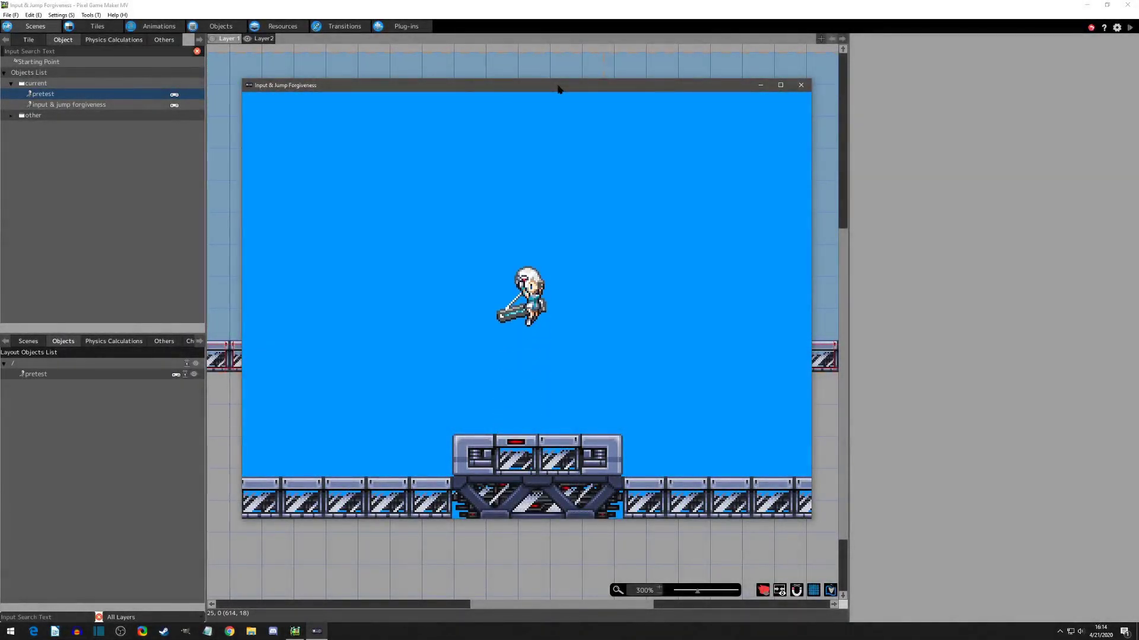
key("z")
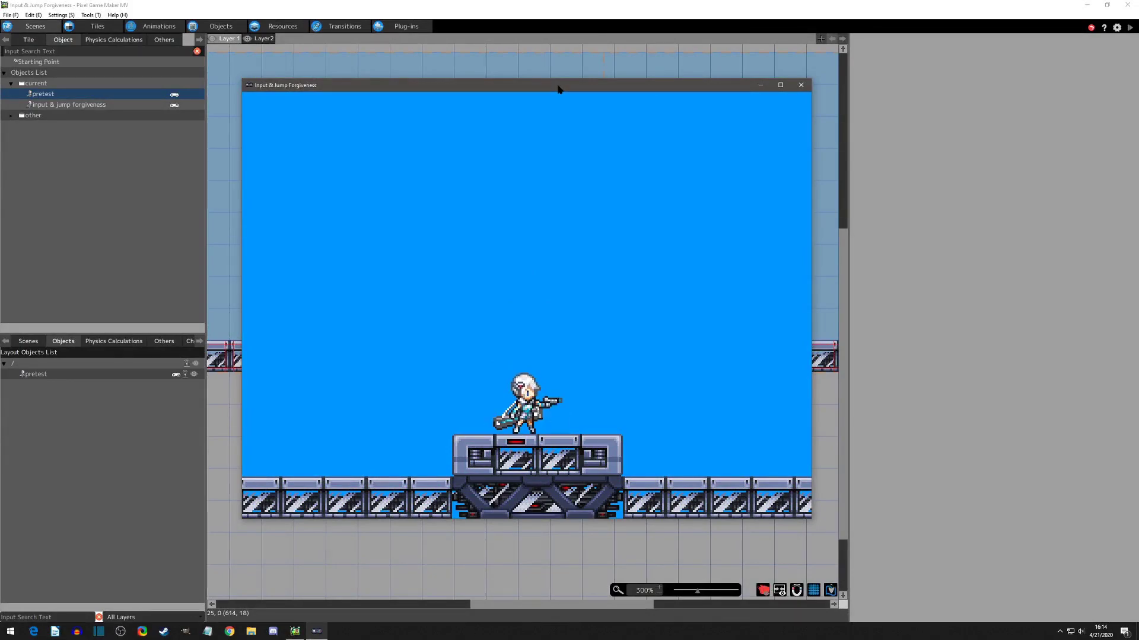
key("Left")
key("space")
key("Right")
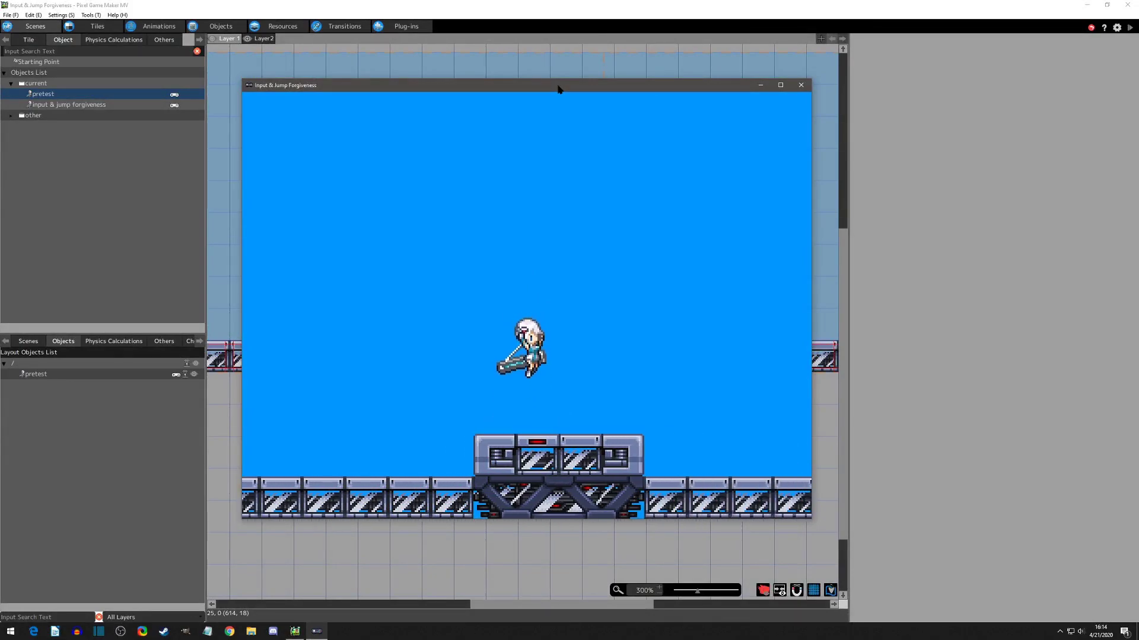